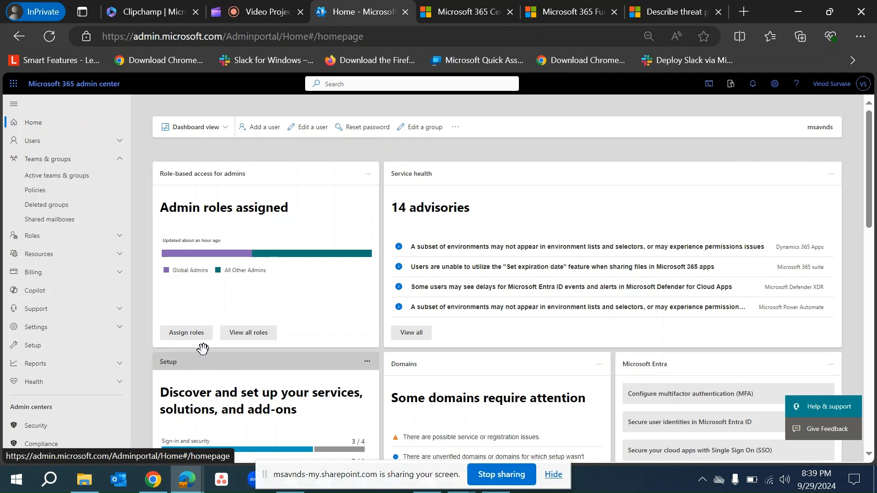
{"action": "left_click", "coordinate": [60, 158]}
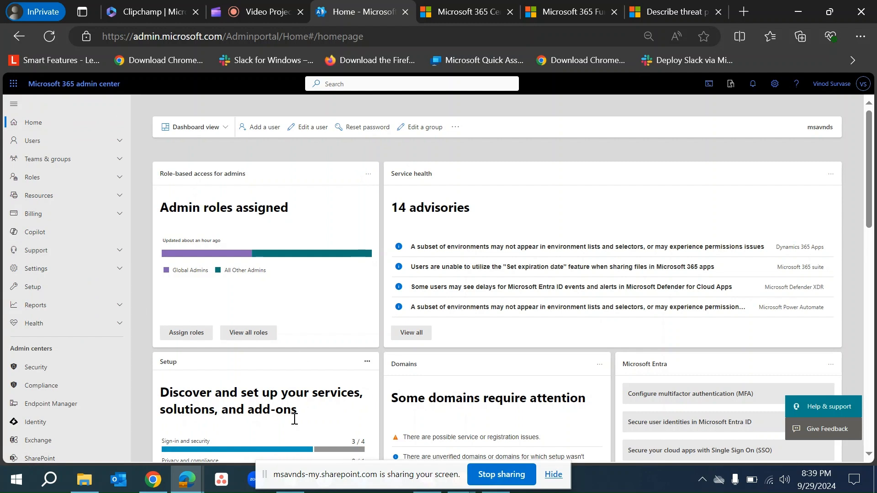
{"action": "left_click_drag", "start_coordinate": [364, 474], "coordinate": [362, 480]}
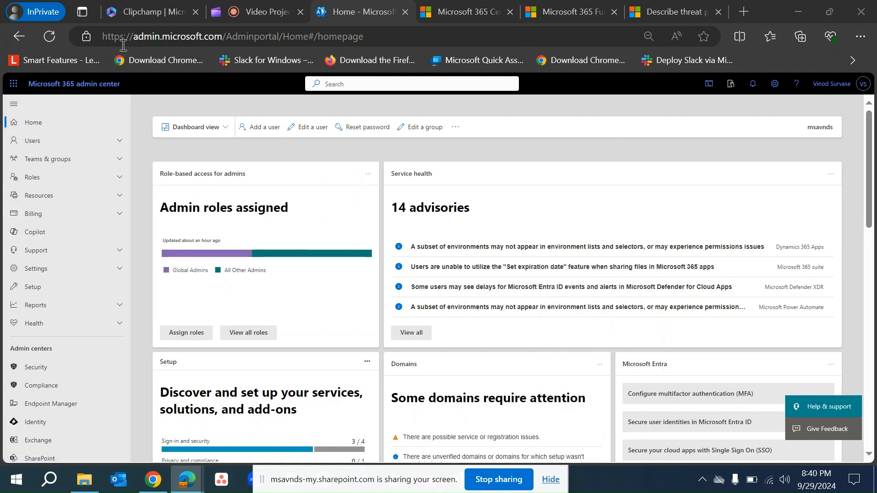
{"action": "left_click_drag", "start_coordinate": [103, 39], "coordinate": [219, 39]}
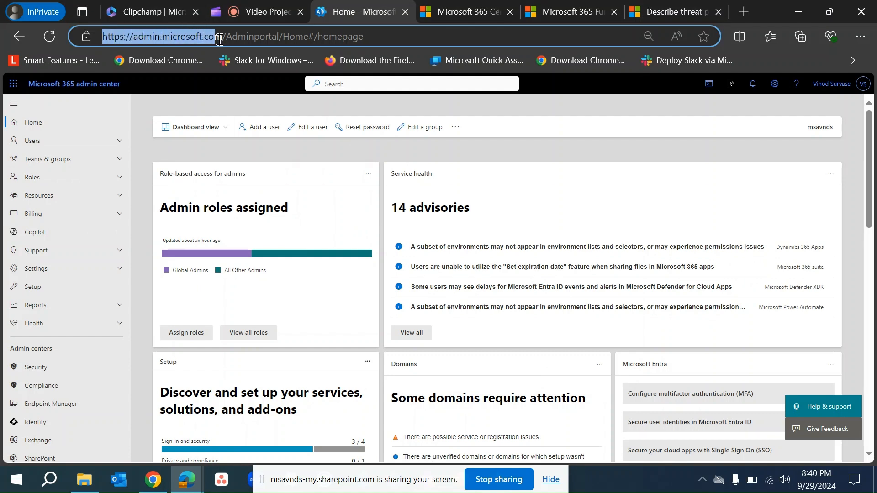
{"action": "left_click", "coordinate": [164, 97]}
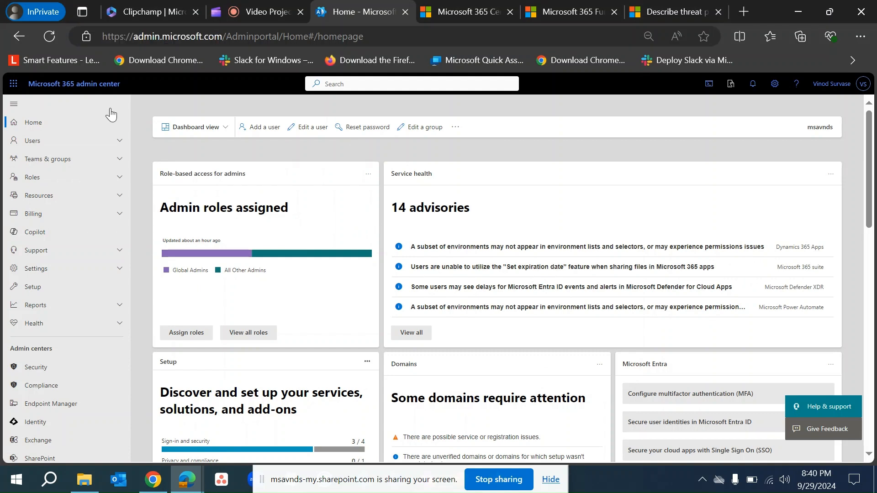
Open the list of active teams and groups and start adding a new team.
{"action": "left_click", "coordinate": [56, 169]}
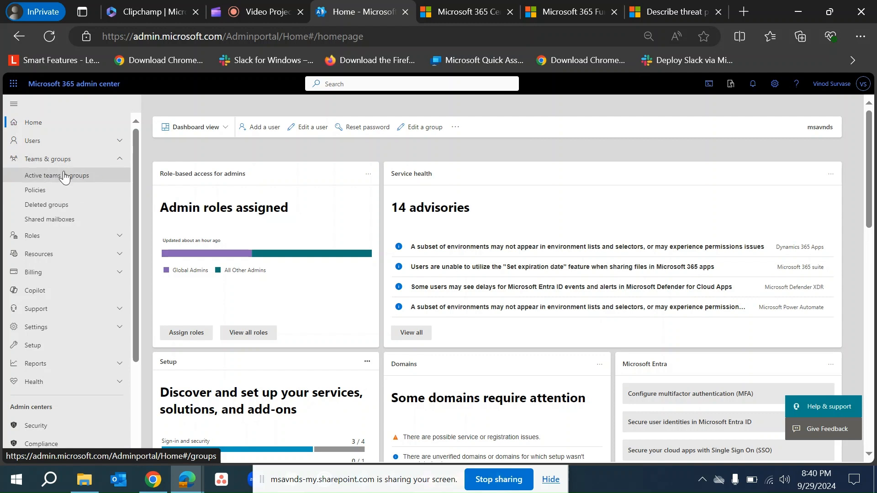
{"action": "left_click", "coordinate": [53, 181]}
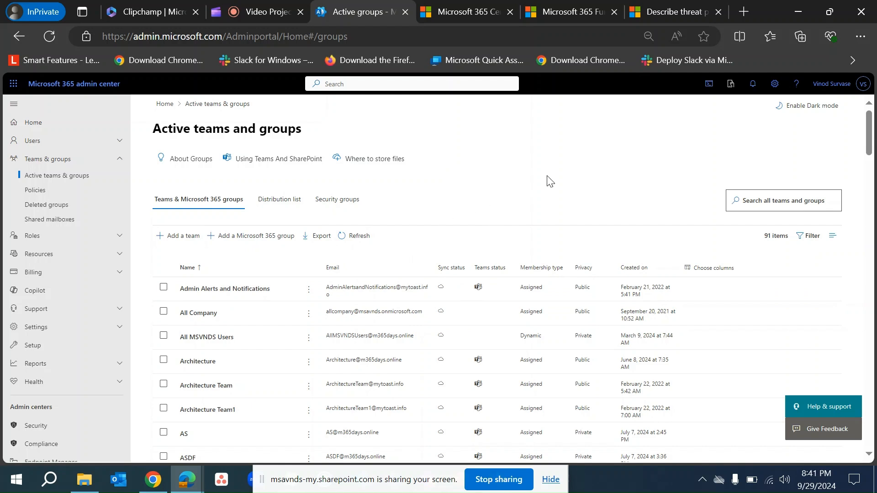
{"action": "left_click", "coordinate": [187, 245]}
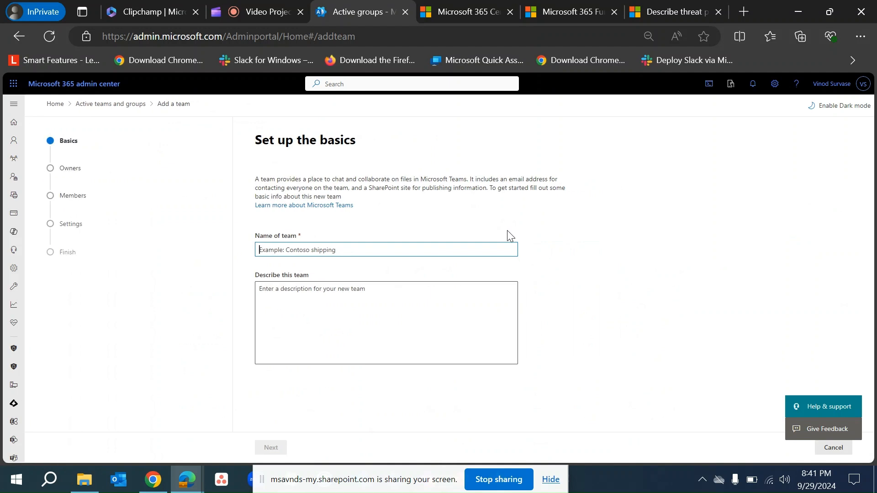
Enter Group1withTeams as both the team's name and its description, and continue to the owners.
{"action": "left_click", "coordinate": [367, 251]}
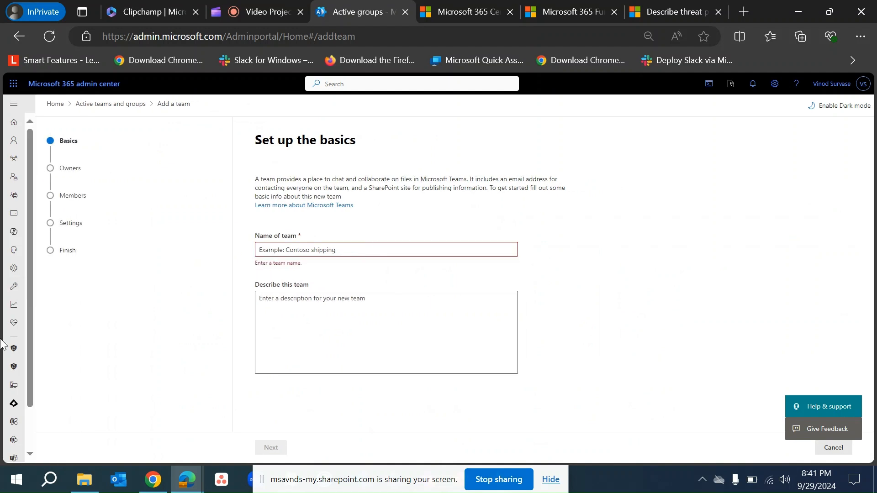
{"action": "type", "text": "T"}
{"action": "key", "text": "BackSpace"}
{"action": "type", "text": "Gr"}
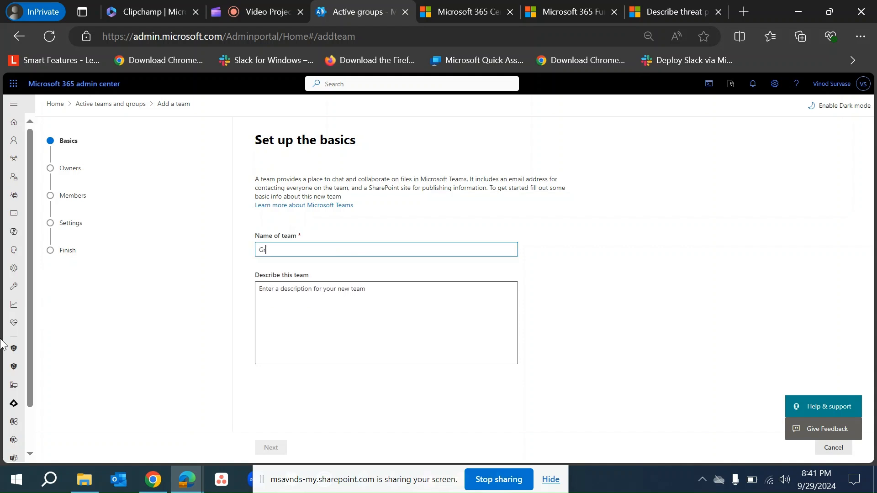
{"action": "type", "text": "oup1withTeams"}
{"action": "key", "text": "ctrl+a"}
{"action": "key", "text": "ctrl+c"}
{"action": "left_click", "coordinate": [327, 319]}
{"action": "key", "text": "ctrl+v"}
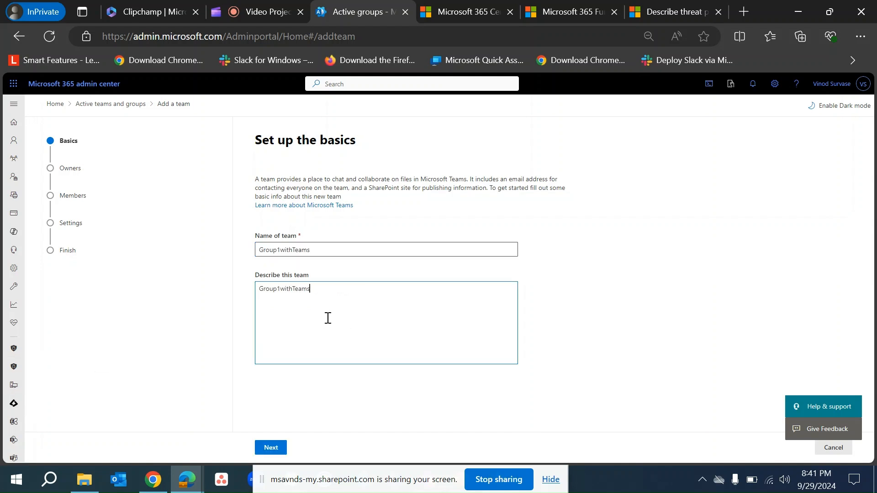
{"action": "left_click", "coordinate": [273, 448]}
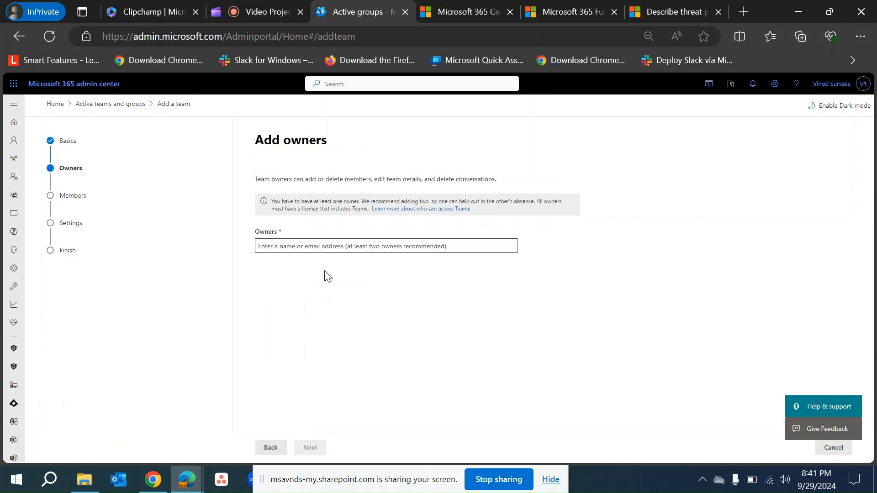
Search for "admin", add the matching admin account as team owner, and continue to the members.
{"action": "left_click", "coordinate": [305, 251]}
{"action": "type", "text": "admin"}
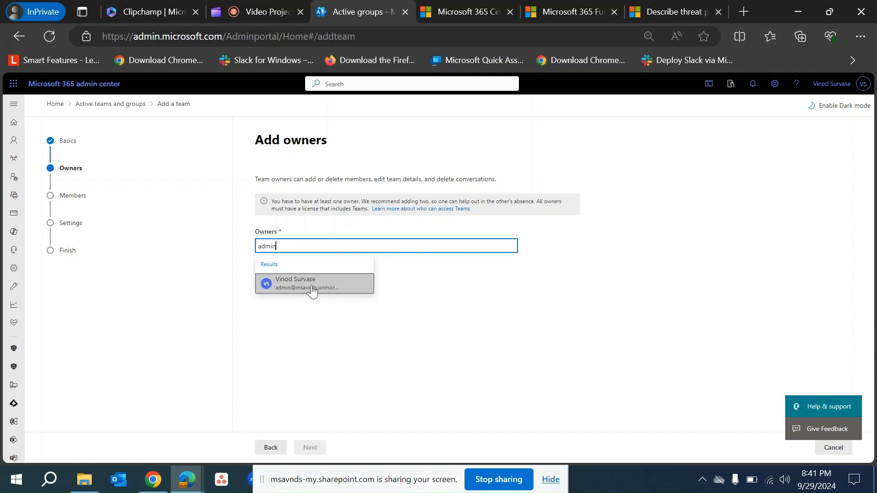
{"action": "left_click", "coordinate": [317, 283]}
{"action": "left_click", "coordinate": [308, 447]}
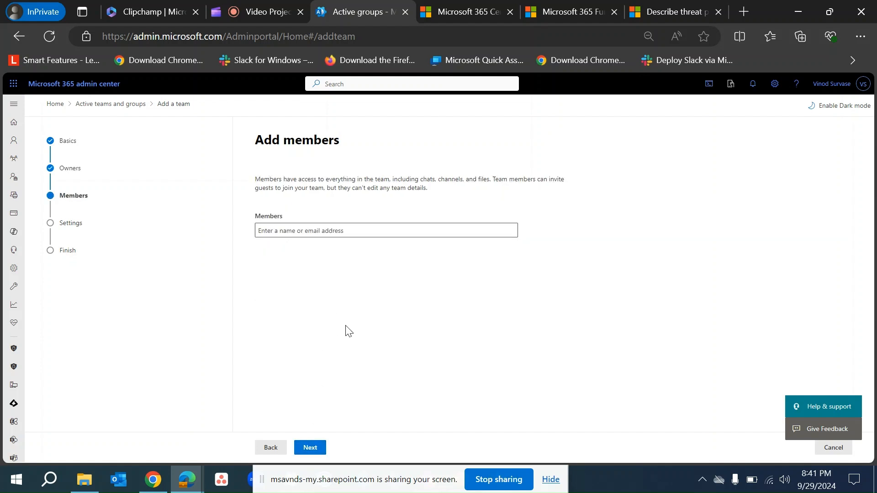
Find a colleague by name, add that person as team member, and continue to the settings.
{"action": "left_click", "coordinate": [294, 236]}
{"action": "type", "text": "aroy"}
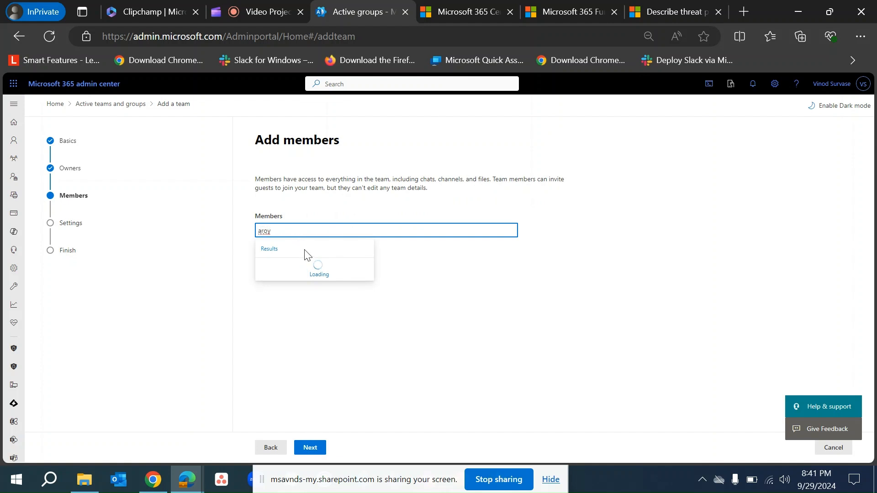
{"action": "left_click", "coordinate": [309, 273]}
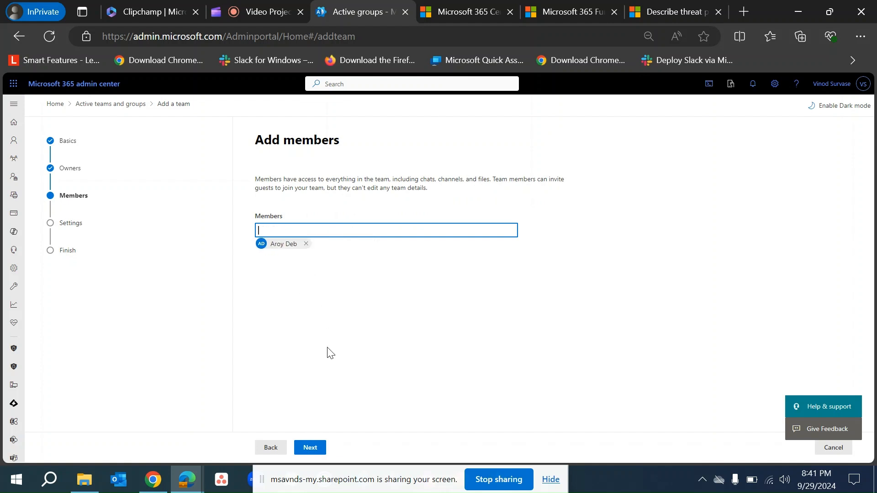
{"action": "left_click", "coordinate": [319, 446]}
Set the team email alias to Group1withTeams and the privacy to Private, and continue to the review.
{"action": "left_click", "coordinate": [291, 228]}
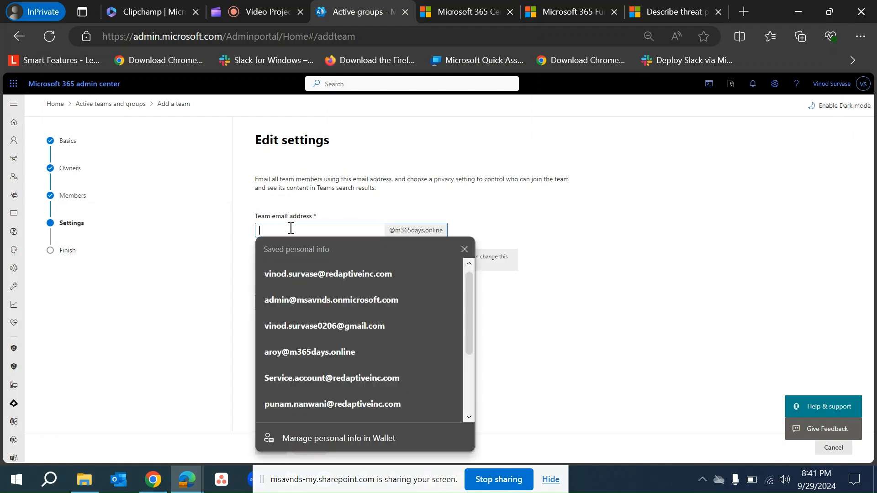
{"action": "key", "text": "ctrl+v"}
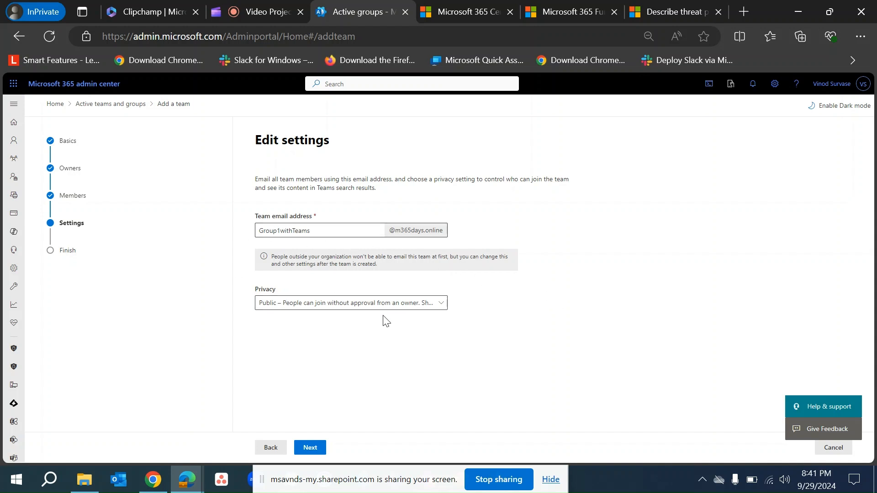
{"action": "left_click", "coordinate": [349, 304]}
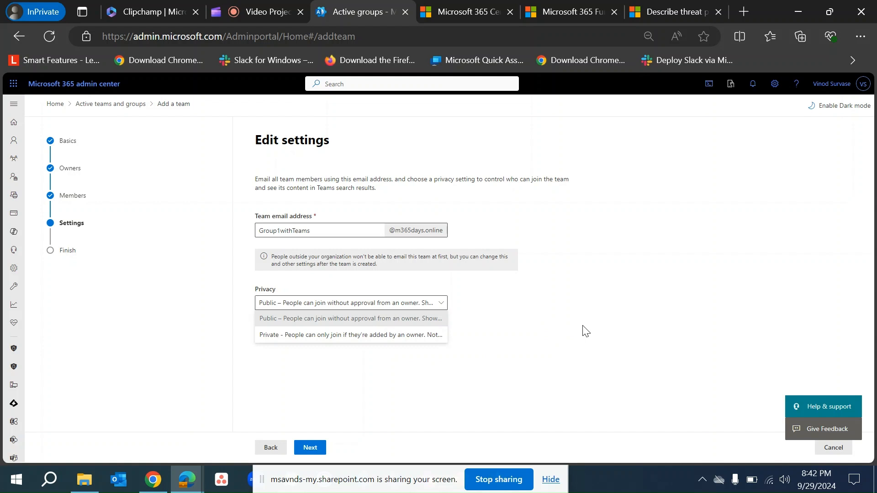
{"action": "left_click", "coordinate": [363, 336]}
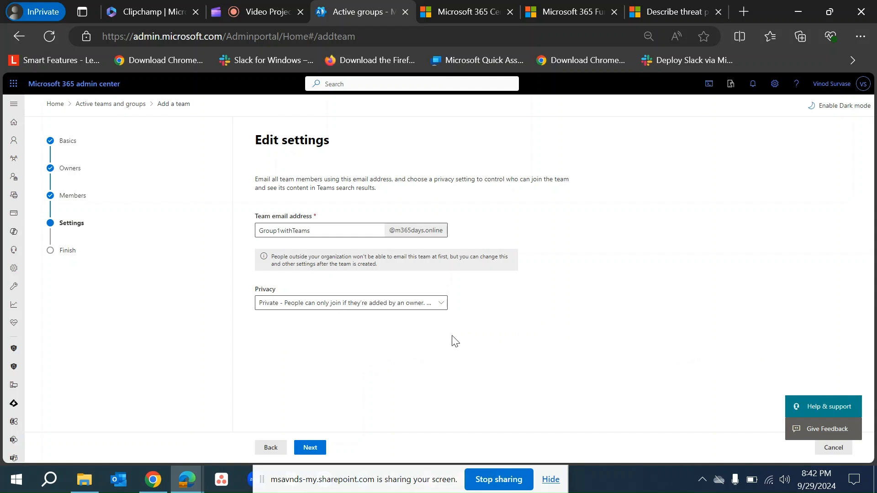
{"action": "left_click", "coordinate": [317, 450]}
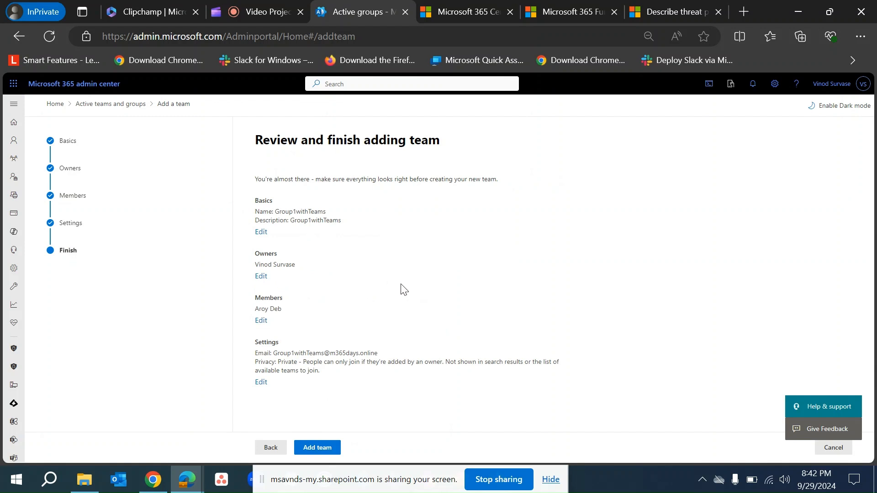
Review the team's basics, owner, member and privacy settings, create the team, and close the wizard.
{"action": "left_click_drag", "start_coordinate": [257, 362], "coordinate": [300, 362]}
{"action": "left_click", "coordinate": [323, 382]}
{"action": "left_click_drag", "start_coordinate": [255, 212], "coordinate": [352, 221]}
{"action": "left_click", "coordinate": [303, 261]}
{"action": "left_click_drag", "start_coordinate": [249, 264], "coordinate": [307, 265]}
{"action": "left_click_drag", "start_coordinate": [253, 305], "coordinate": [292, 305]}
{"action": "left_click", "coordinate": [323, 440]}
{"action": "left_click", "coordinate": [315, 448]}
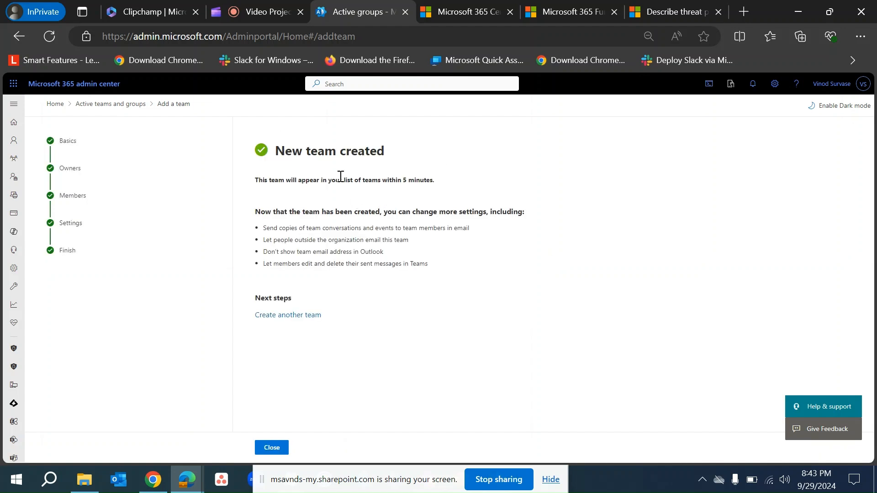
{"action": "left_click", "coordinate": [273, 450]}
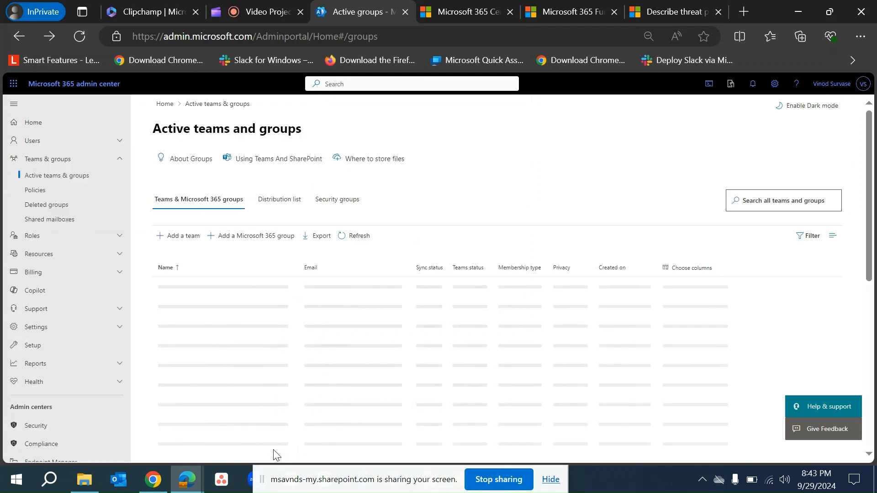
Search all teams and groups for Group1withTeams, check its group type, and open its details.
{"action": "left_click", "coordinate": [762, 200]}
{"action": "key", "text": "ctrl+v"}
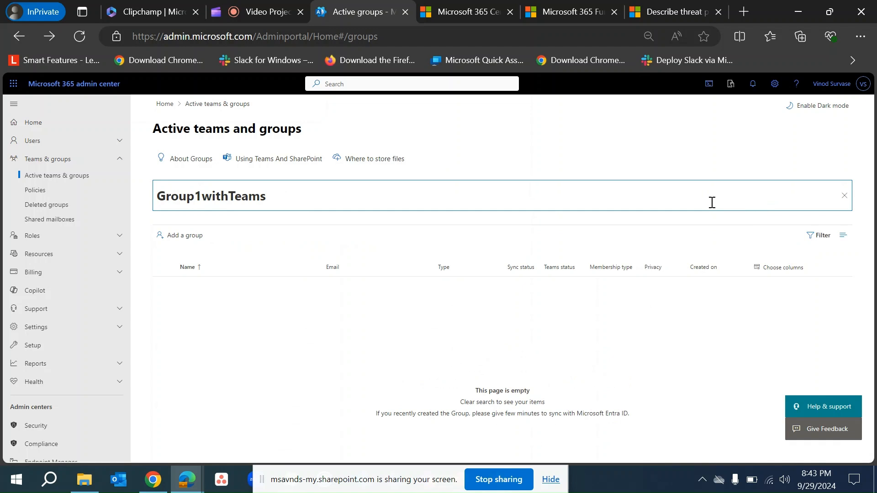
{"action": "key", "text": "Return"}
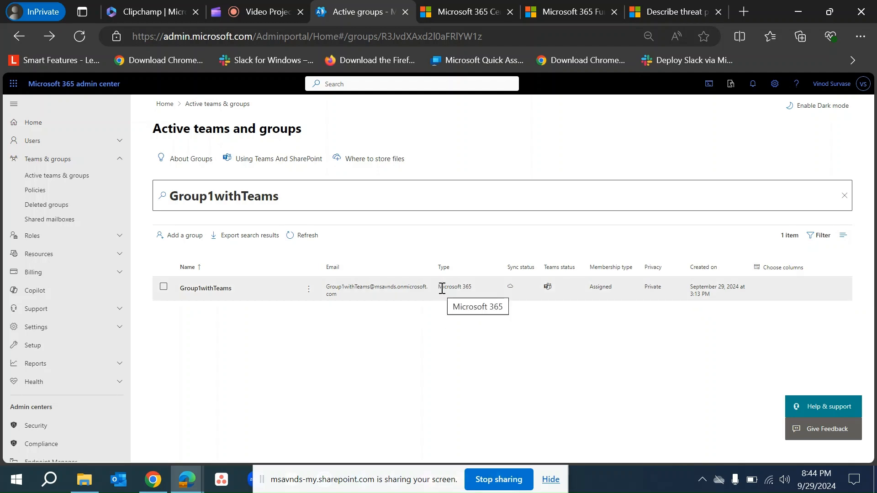
{"action": "left_click_drag", "start_coordinate": [442, 288], "coordinate": [474, 288]}
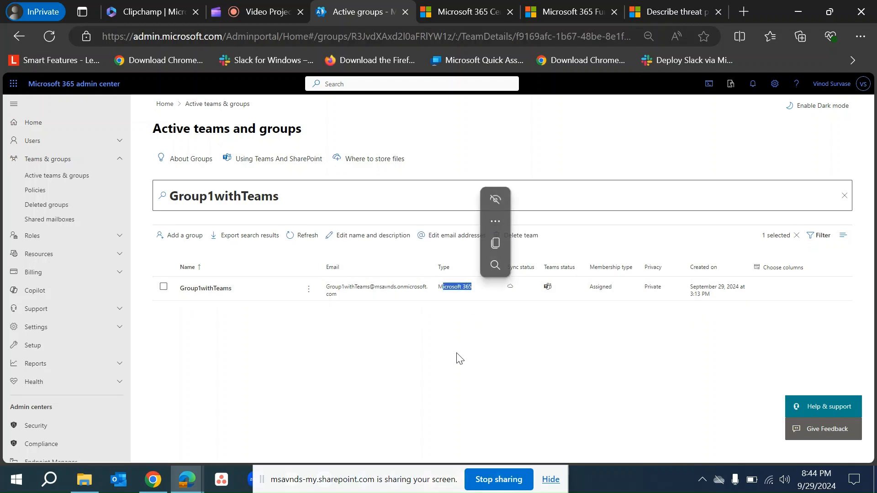
{"action": "left_click", "coordinate": [460, 372]}
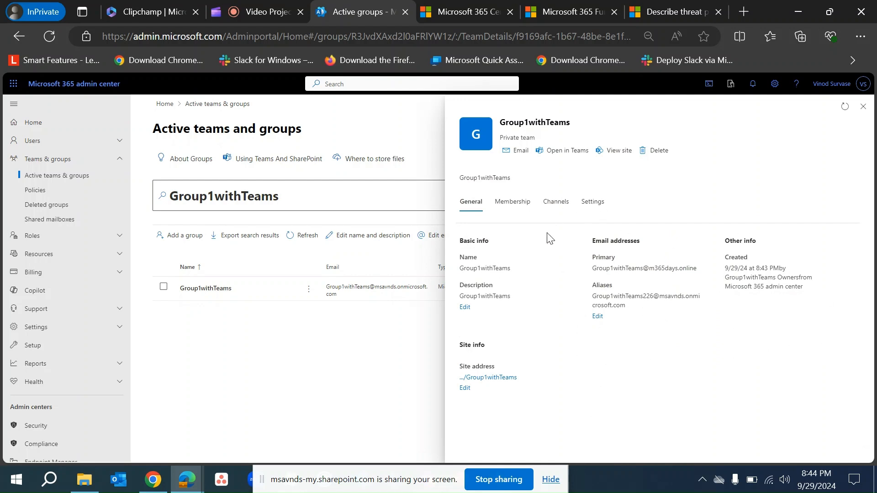
Examine the team's general information, site info, and membership sections for owners, members and site visitors.
{"action": "left_click_drag", "start_coordinate": [728, 241], "coordinate": [763, 243]}
{"action": "left_click", "coordinate": [525, 365]}
{"action": "left_click_drag", "start_coordinate": [460, 347], "coordinate": [486, 347]}
{"action": "left_click", "coordinate": [541, 383]}
{"action": "left_click", "coordinate": [514, 204]}
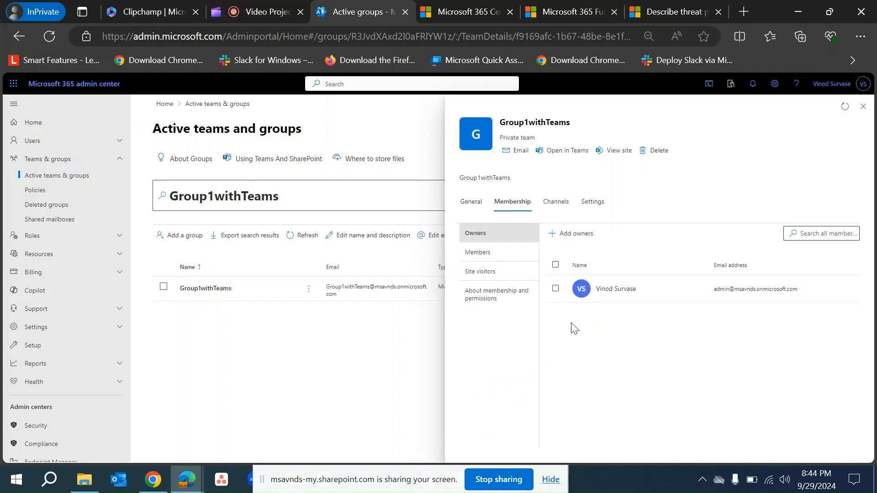
{"action": "left_click", "coordinate": [497, 255]}
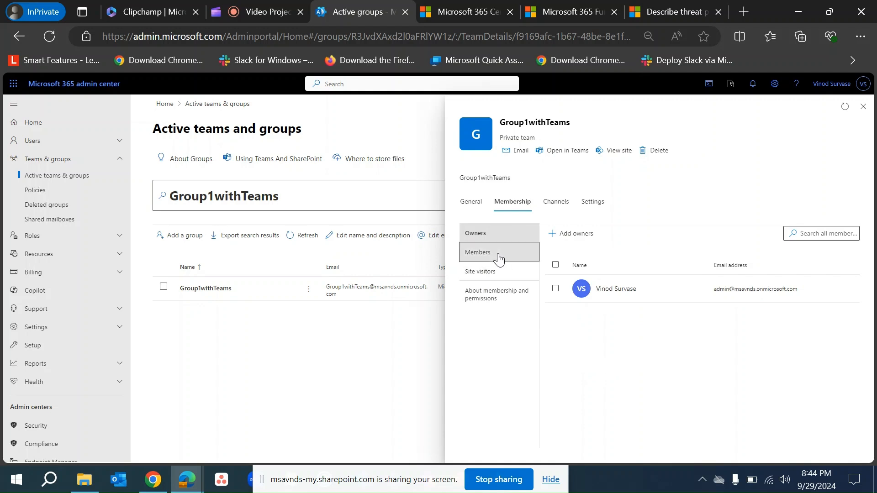
{"action": "left_click", "coordinate": [500, 273]}
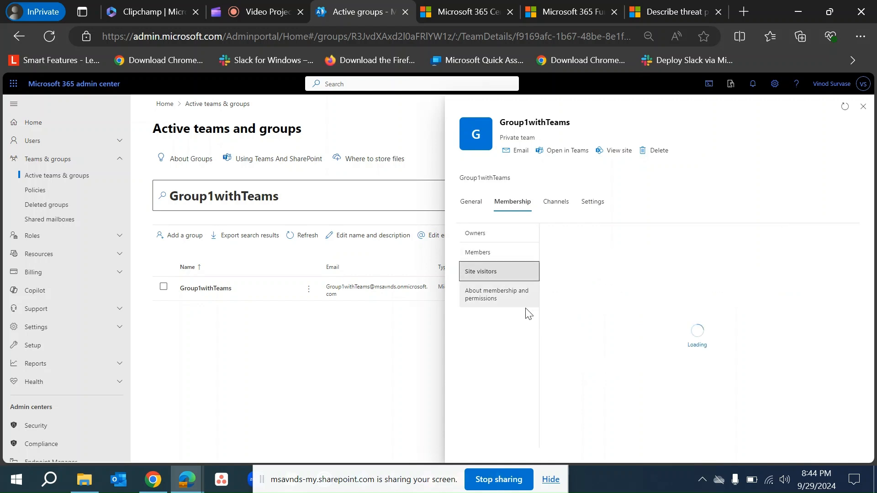
Start a new channel in the team with Group1withTeams as its name and description, and continue to privacy.
{"action": "left_click", "coordinate": [555, 207]}
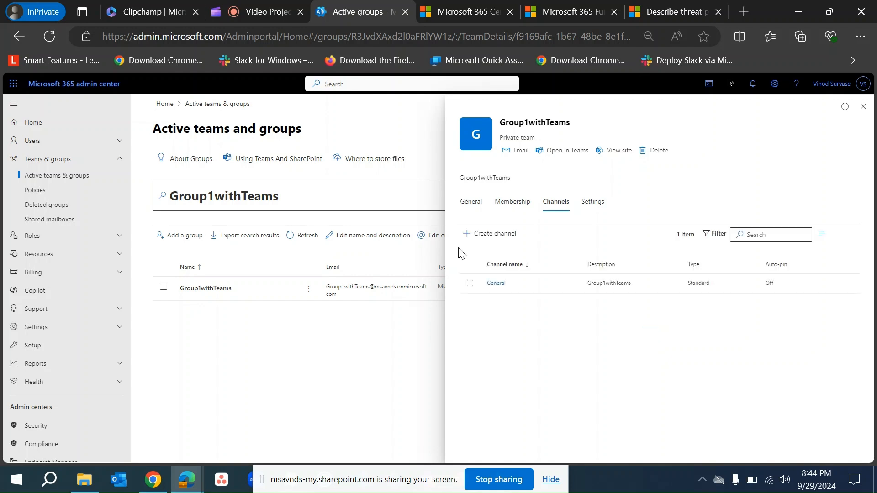
{"action": "left_click", "coordinate": [470, 238]}
{"action": "left_click", "coordinate": [525, 211]}
{"action": "type", "text": "Group1withTeams"}
{"action": "left_click", "coordinate": [550, 248]}
{"action": "type", "text": "Group1withTeams"}
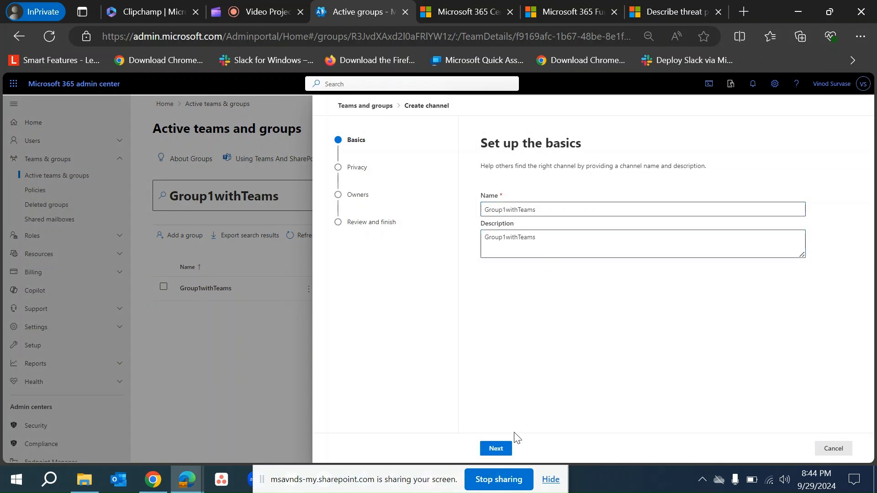
{"action": "left_click", "coordinate": [498, 449]}
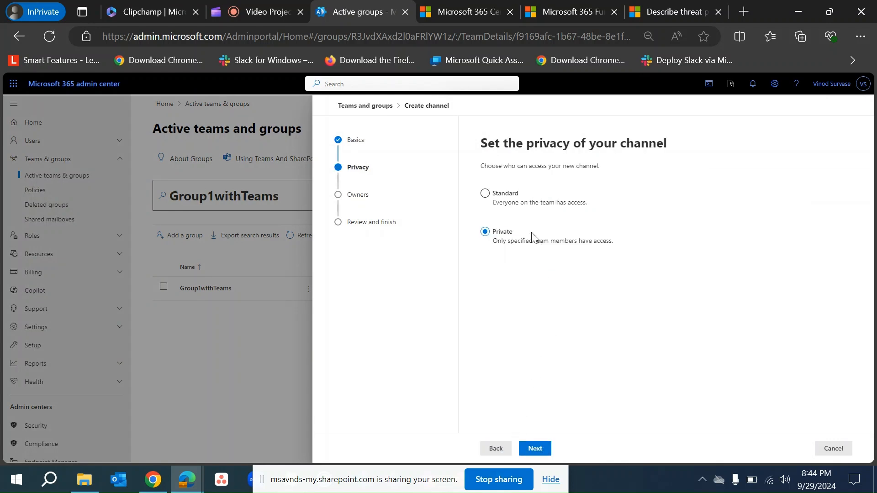
Set the channel's privacy to Standard and create the channel.
{"action": "left_click", "coordinate": [485, 193]}
{"action": "left_click", "coordinate": [539, 450]}
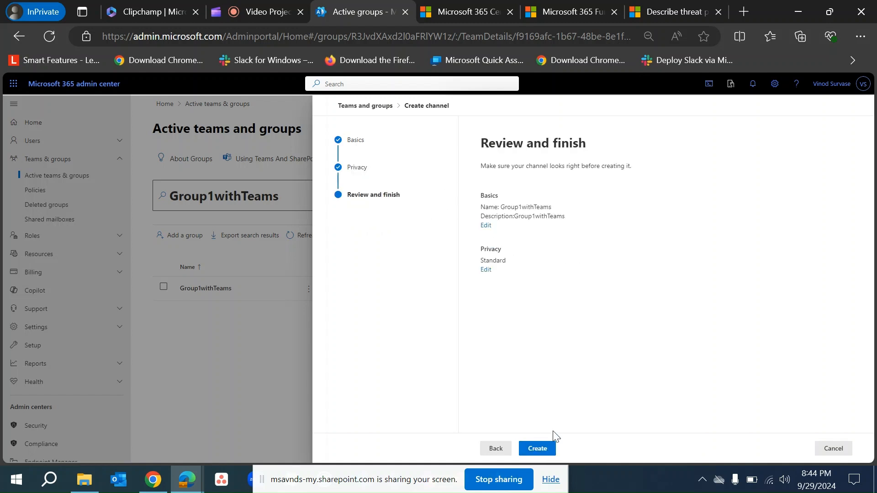
{"action": "left_click", "coordinate": [543, 447]}
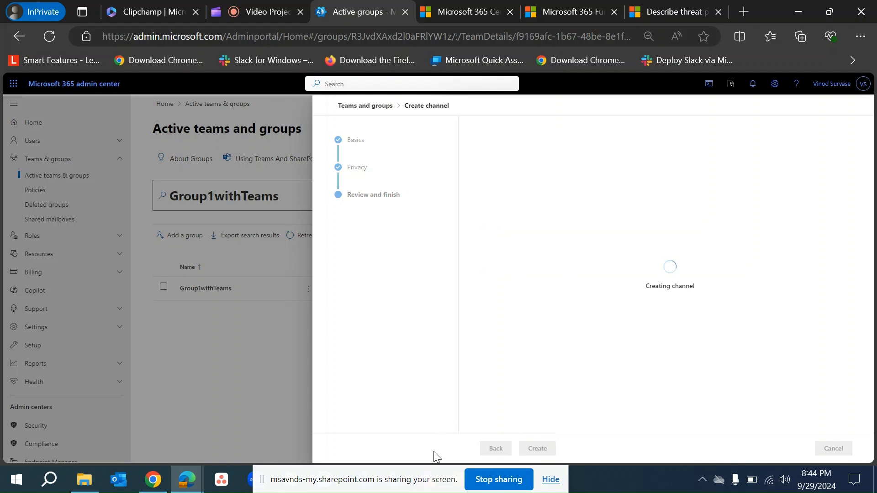
{"action": "left_click_drag", "start_coordinate": [419, 485], "coordinate": [419, 492]}
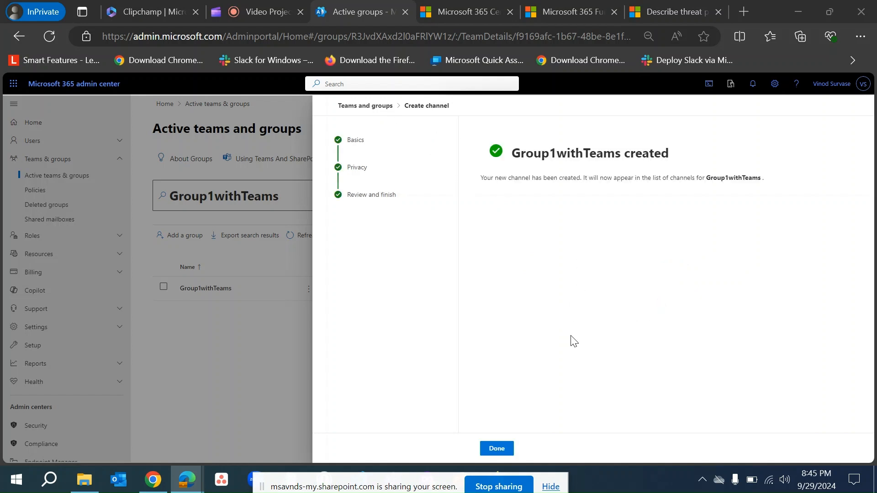
Finish the channel creation and examine the team's email, privacy, sensitivity label, channel, conversation and policy settings.
{"action": "left_click", "coordinate": [498, 449]}
{"action": "left_click", "coordinate": [594, 203]}
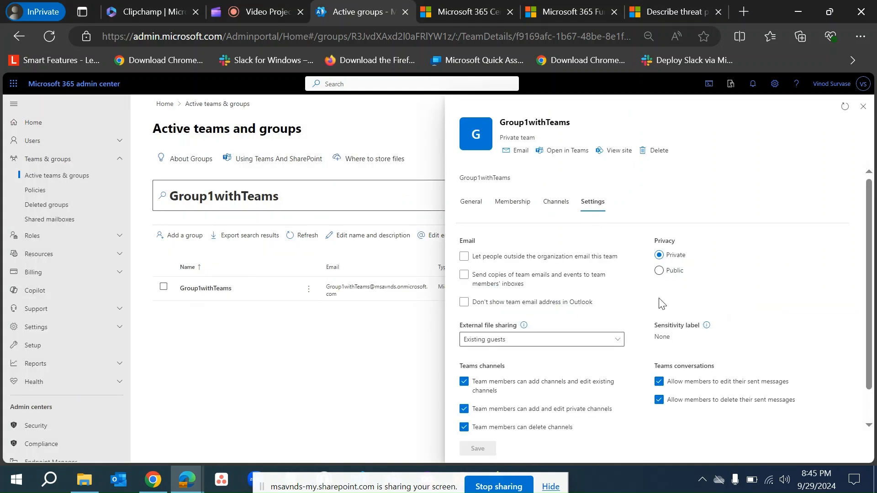
{"action": "scroll", "coordinate": [753, 297], "scroll_direction": "down", "scroll_amount": 2}
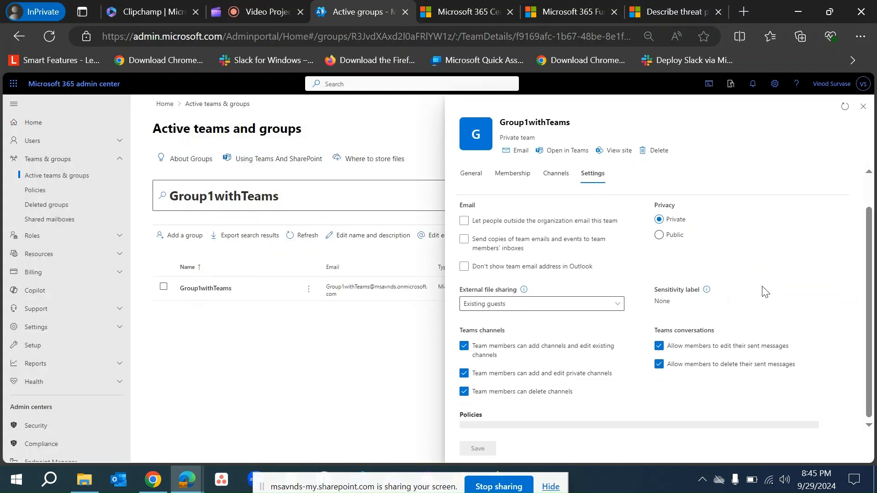
{"action": "scroll", "coordinate": [730, 285], "scroll_direction": "down", "scroll_amount": 1}
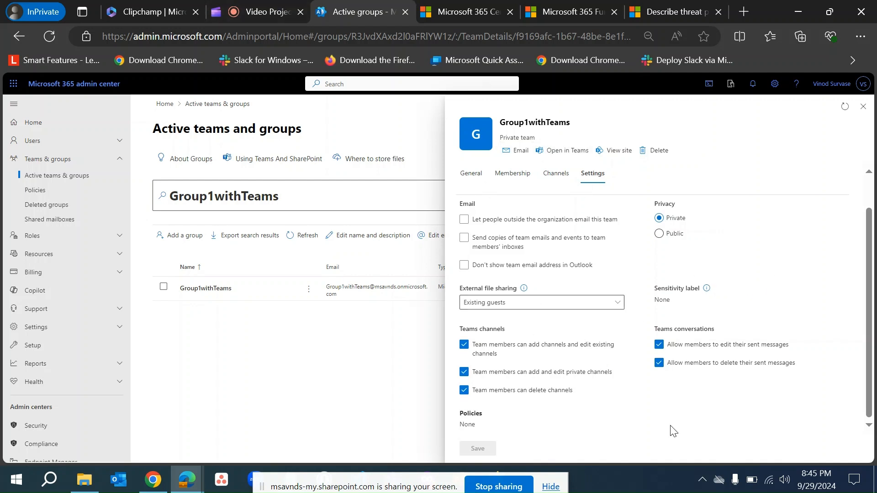
{"action": "scroll", "coordinate": [662, 379], "scroll_direction": "up", "scroll_amount": 2}
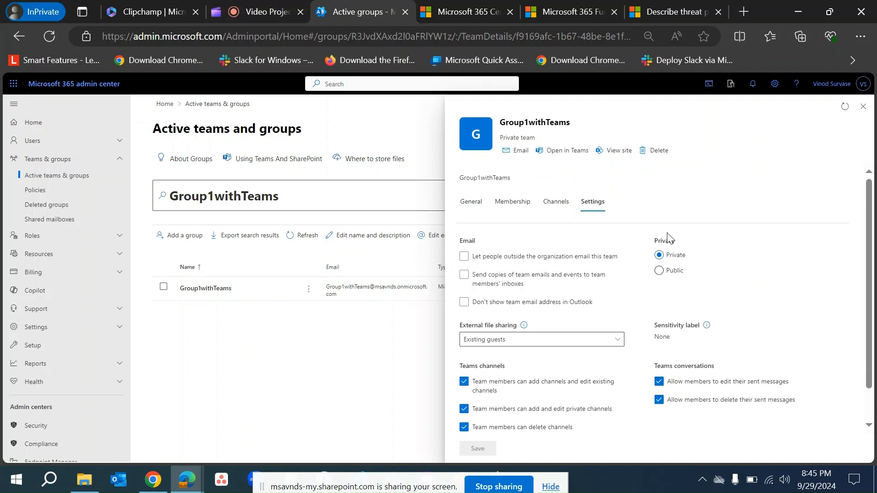
{"action": "left_click_drag", "start_coordinate": [658, 323], "coordinate": [688, 326]}
{"action": "left_click", "coordinate": [812, 299]}
{"action": "scroll", "coordinate": [812, 299], "scroll_direction": "down", "scroll_amount": 2}
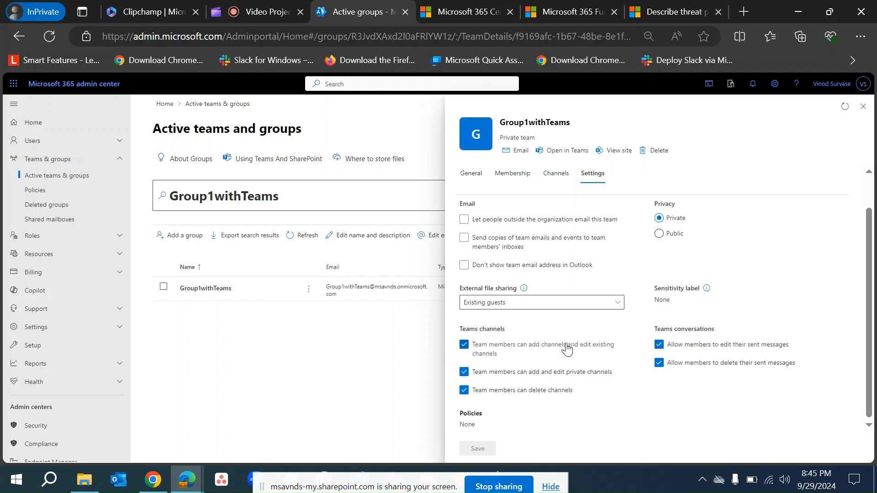
Check the available external file sharing options for the team and keep Existing guests.
{"action": "left_click", "coordinate": [521, 306]}
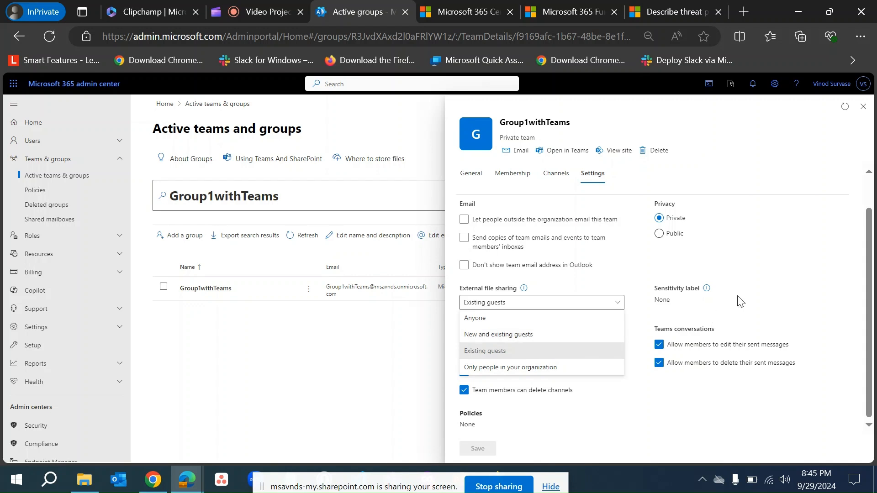
{"action": "left_click", "coordinate": [756, 295]}
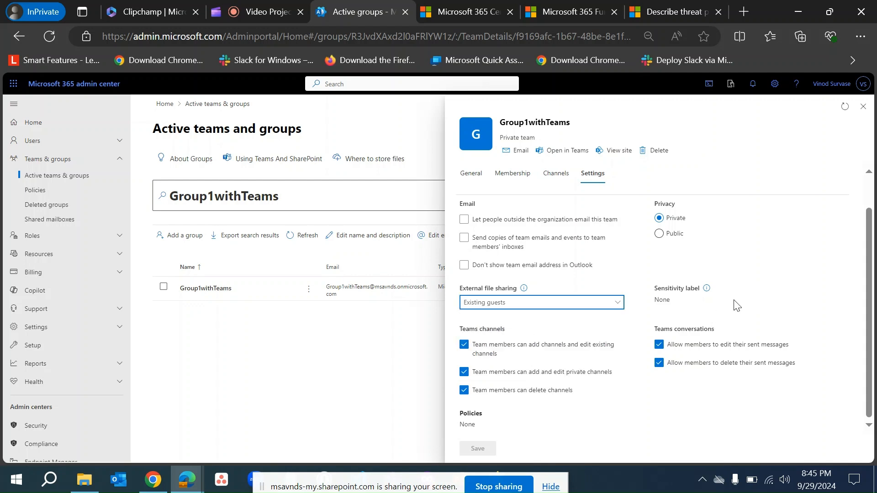
{"action": "left_click", "coordinate": [541, 305]}
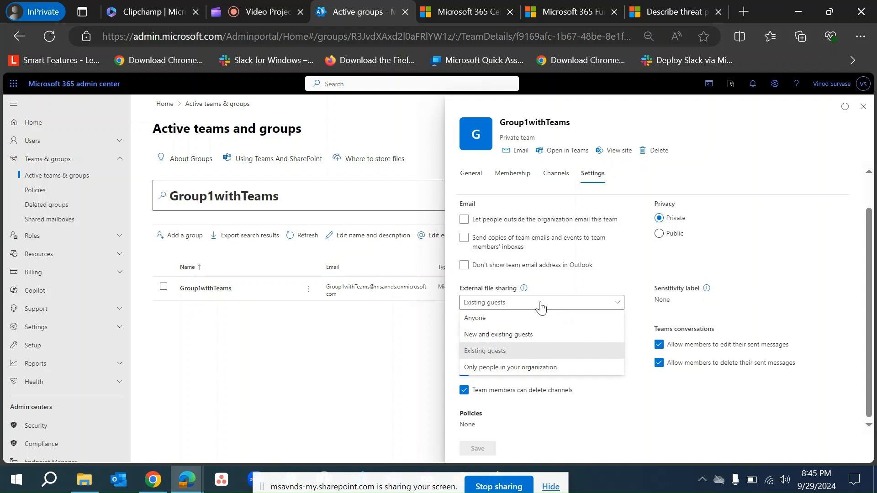
{"action": "left_click", "coordinate": [733, 267]}
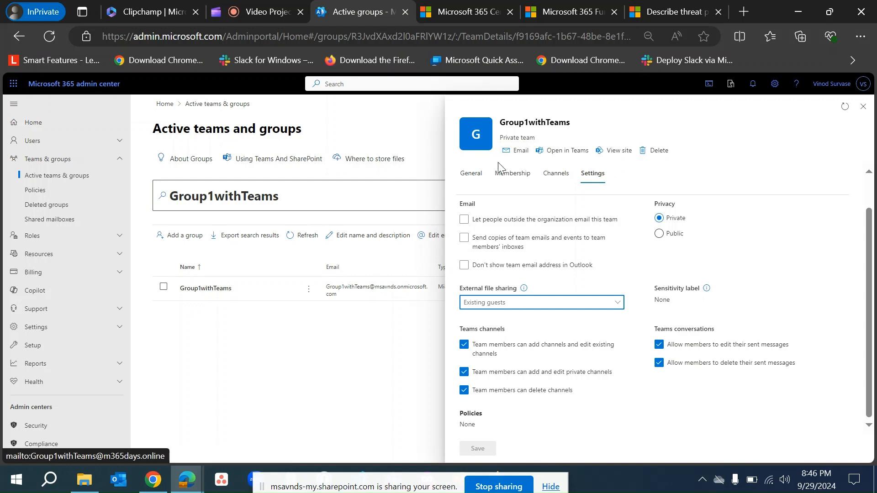
Examine the team's primary email address, its domain and its alias in the general information.
{"action": "left_click", "coordinate": [470, 185]}
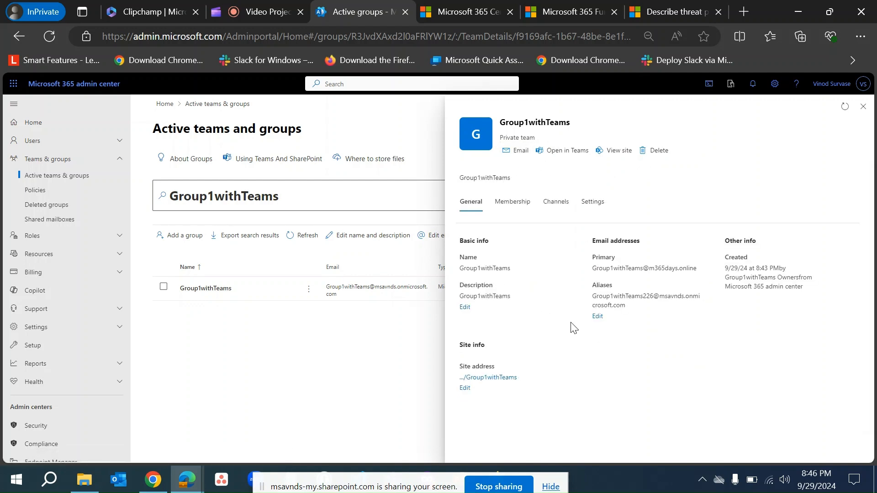
{"action": "triple_click", "coordinate": [622, 269]}
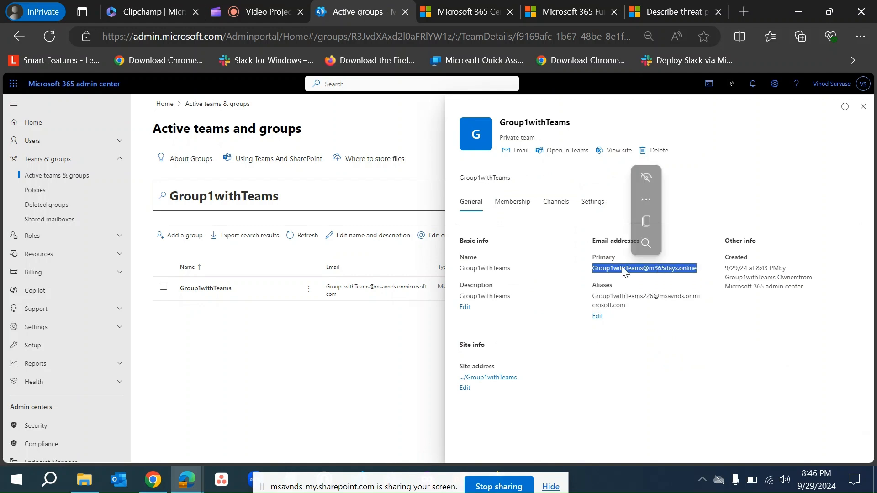
{"action": "left_click", "coordinate": [633, 374]}
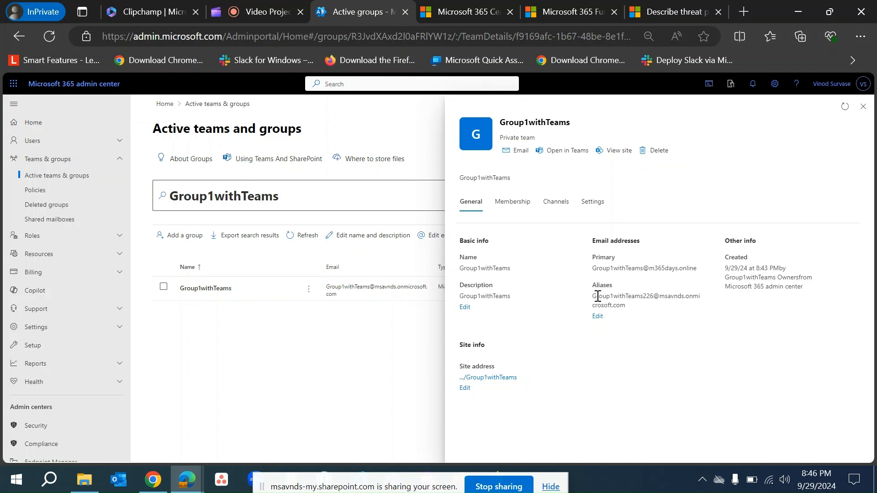
{"action": "left_click_drag", "start_coordinate": [591, 298], "coordinate": [629, 307]}
{"action": "left_click", "coordinate": [650, 346]}
{"action": "left_click_drag", "start_coordinate": [643, 268], "coordinate": [698, 271]}
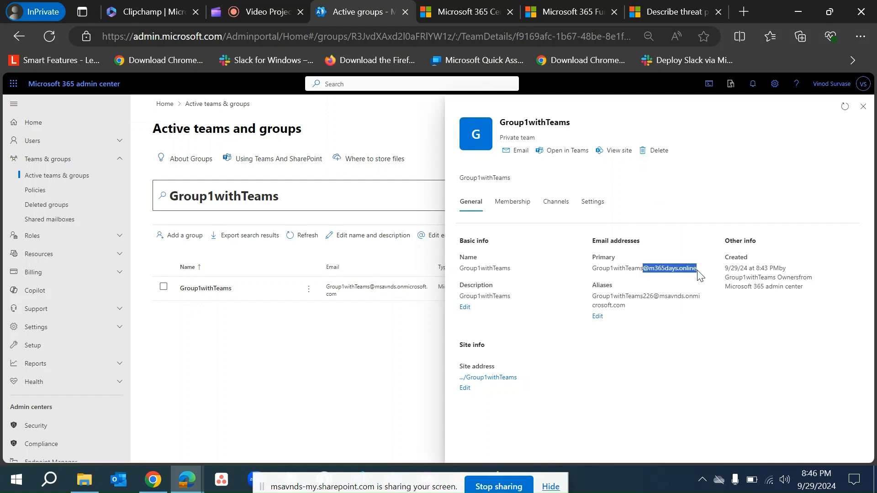
{"action": "left_click", "coordinate": [654, 382]}
Close the team's details and start adding a Microsoft 365 group from the full group list.
{"action": "left_click", "coordinate": [863, 106]}
{"action": "left_click", "coordinate": [358, 188]}
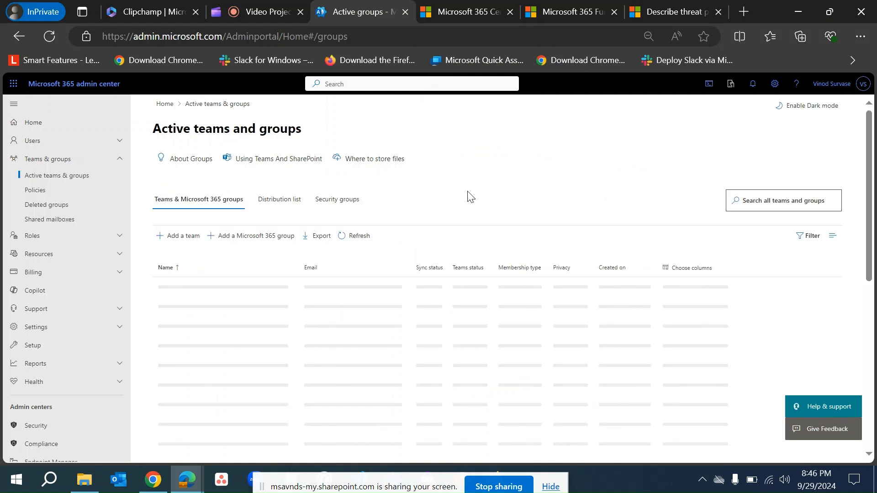
{"action": "left_click", "coordinate": [262, 237]}
Enter Group2withoutTeams as the new group's name and description, and continue to owners.
{"action": "left_click", "coordinate": [383, 235]}
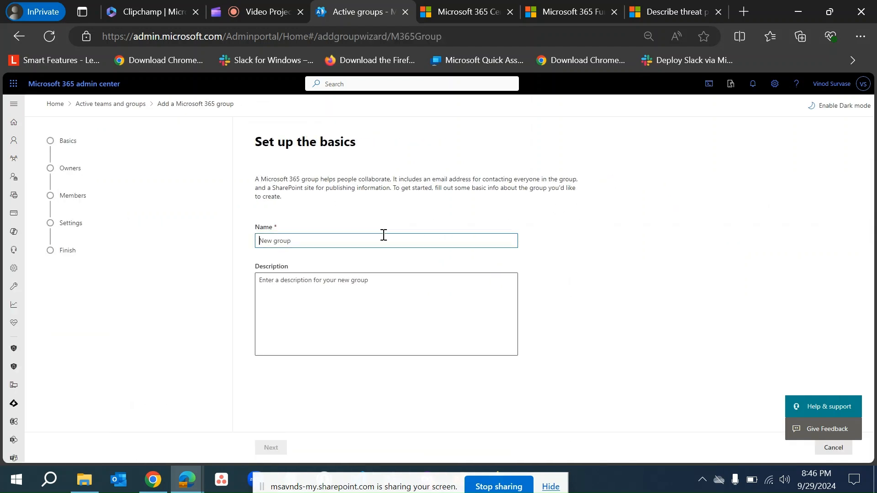
{"action": "type", "text": "Group1withTeams"}
{"action": "key", "text": "Left"}
{"action": "key", "text": "Left"}
{"action": "key", "text": "Left"}
{"action": "key", "text": "Left"}
{"action": "key", "text": "Left"}
{"action": "key", "text": "Left"}
{"action": "key", "text": "Left"}
{"action": "type", "text": "out"}
{"action": "key", "text": "ctrl+a"}
{"action": "key", "text": "ctrl+c"}
{"action": "left_click", "coordinate": [378, 295]}
{"action": "key", "text": "ctrl+v"}
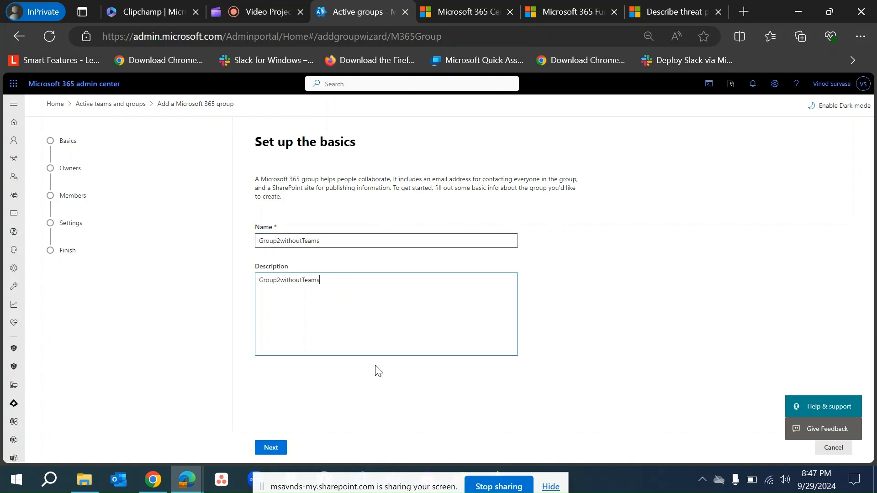
{"action": "left_click", "coordinate": [277, 452]}
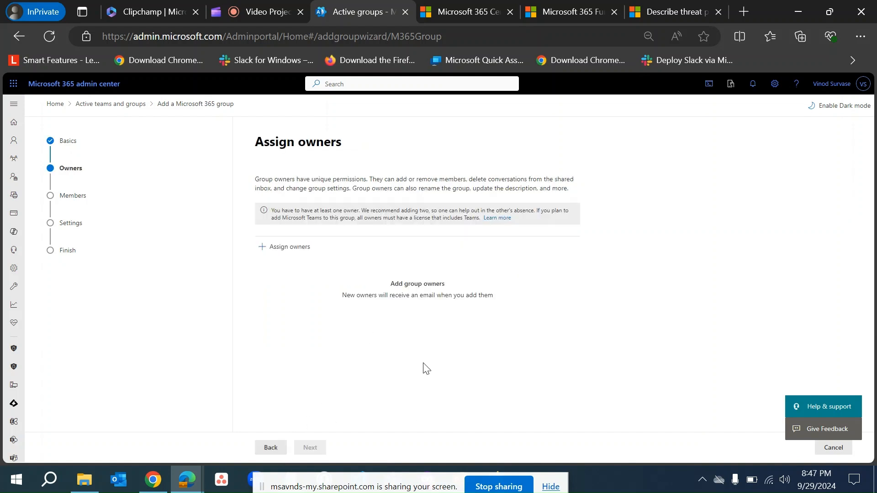
Search for admin, assign the account that has a Teams status as the group's owner, and continue to members.
{"action": "left_click", "coordinate": [292, 248]}
{"action": "left_click", "coordinate": [665, 161]}
{"action": "type", "text": "admin"}
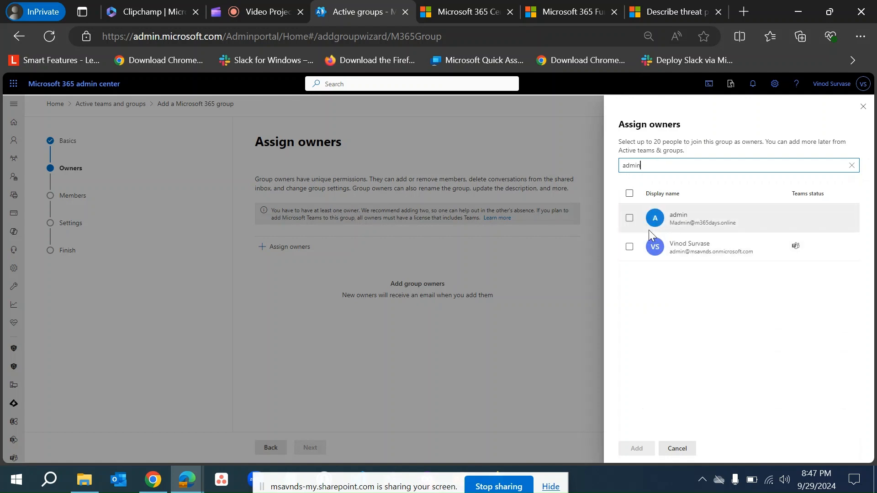
{"action": "left_click", "coordinate": [630, 247]}
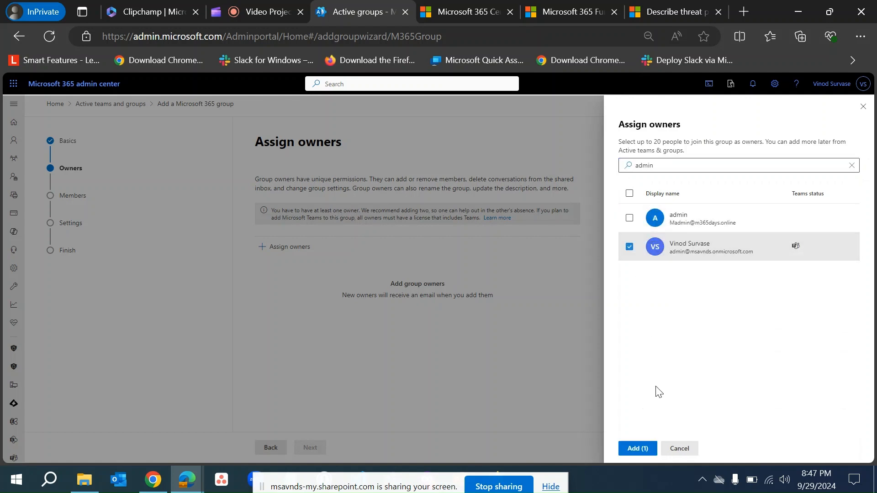
{"action": "left_click", "coordinate": [637, 448]}
{"action": "left_click", "coordinate": [310, 447]}
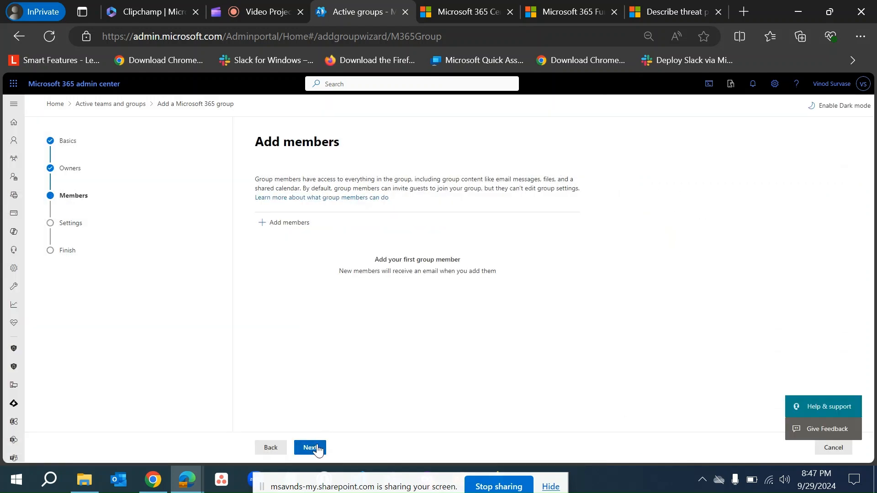
Find the intended member by first name, add that person to the group, and continue to settings.
{"action": "left_click", "coordinate": [263, 223]}
{"action": "left_click", "coordinate": [672, 165]}
{"action": "type", "text": "a"}
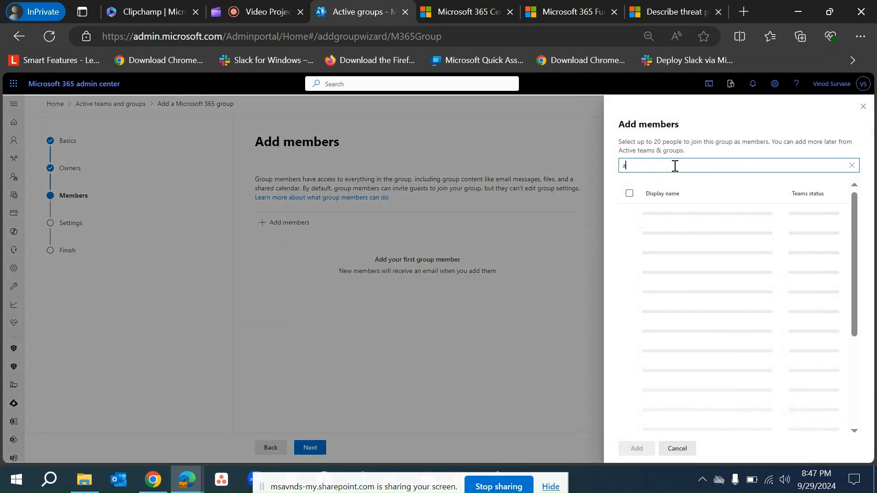
{"action": "type", "text": "roy"}
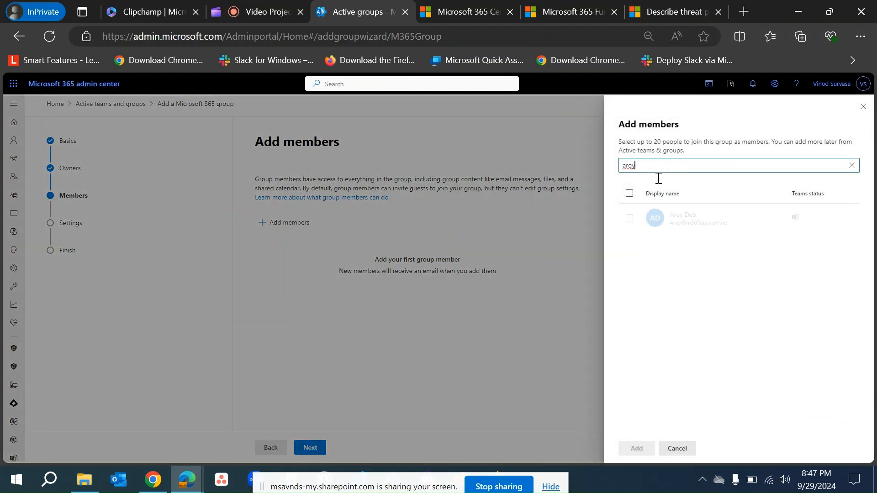
{"action": "left_click", "coordinate": [630, 217]}
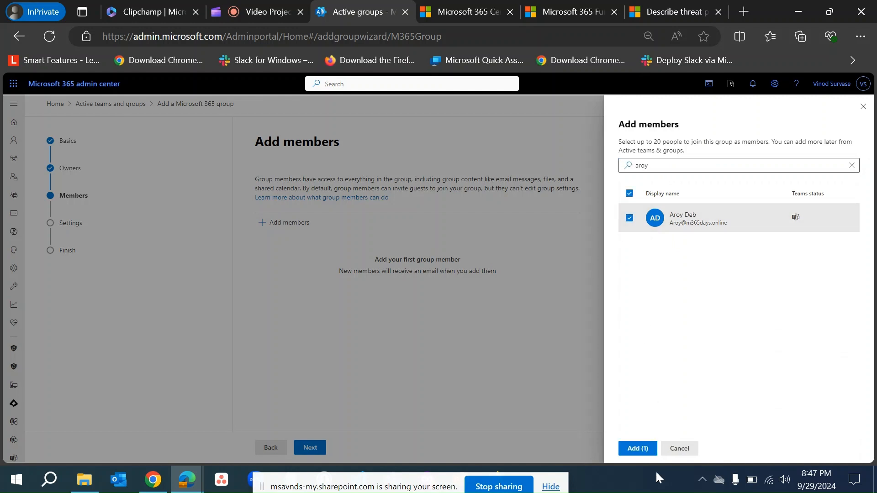
{"action": "left_click", "coordinate": [636, 450]}
{"action": "left_click", "coordinate": [310, 447]}
Set the group email address to Group2withoutTeams and the privacy to Private.
{"action": "left_click", "coordinate": [316, 248]}
{"action": "key", "text": "ctrl+v"}
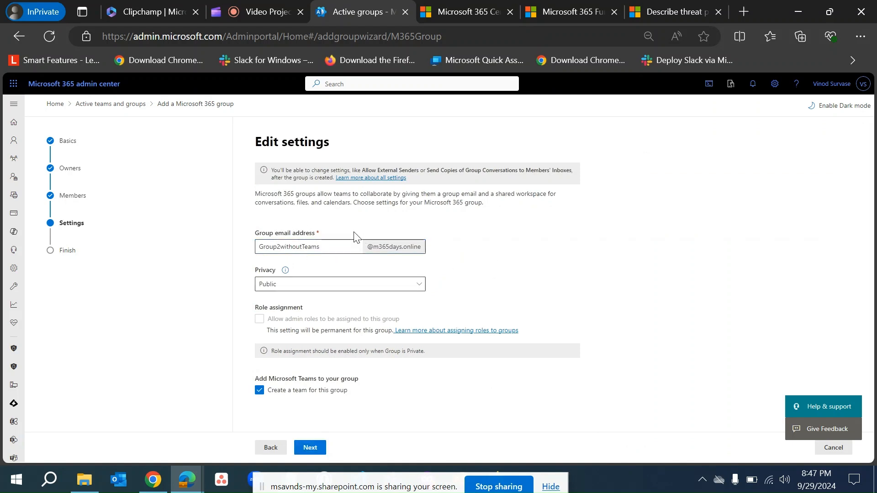
{"action": "left_click", "coordinate": [312, 288]}
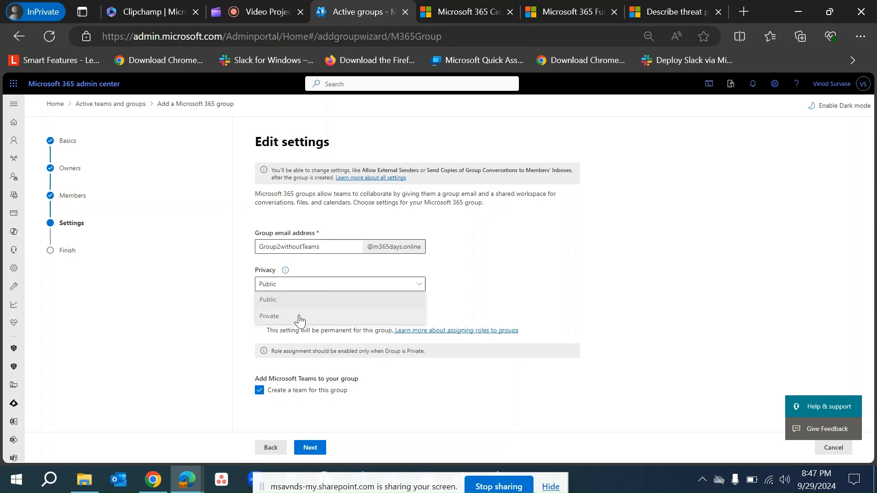
{"action": "left_click", "coordinate": [317, 316]}
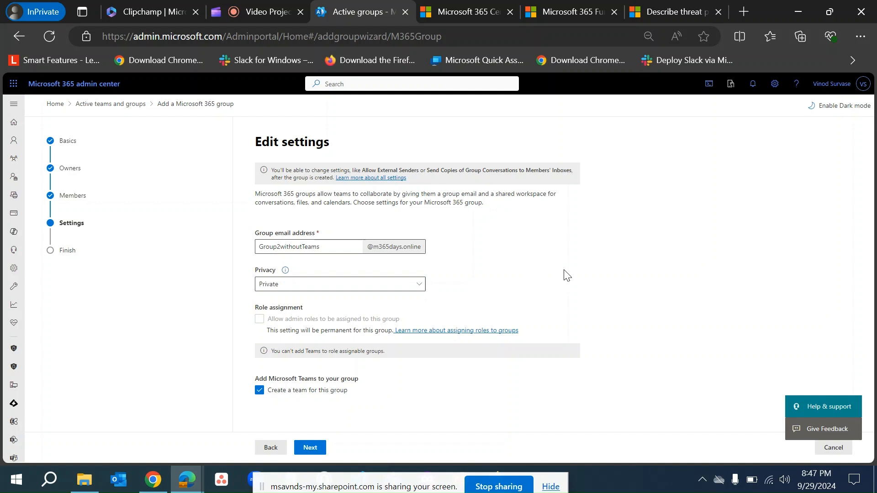
Turn off creating a team for the group, leave admin role assignment disabled, and continue to the review.
{"action": "left_click", "coordinate": [326, 394]}
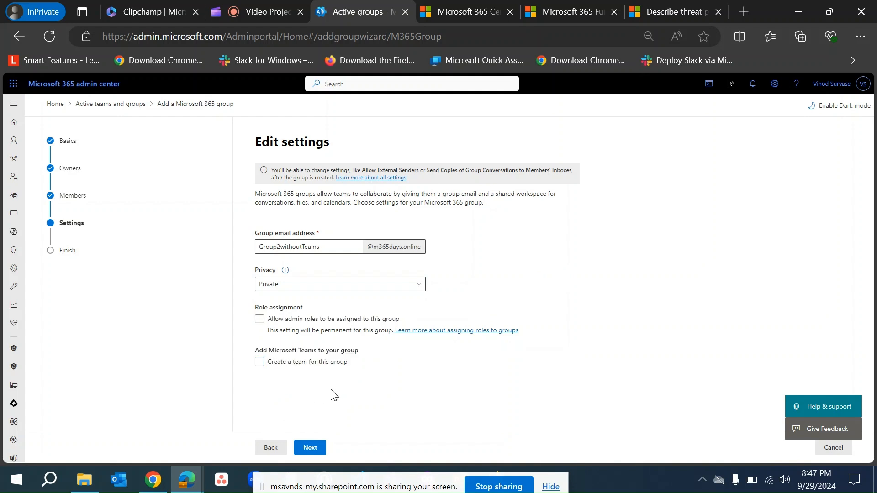
{"action": "left_click", "coordinate": [277, 362]}
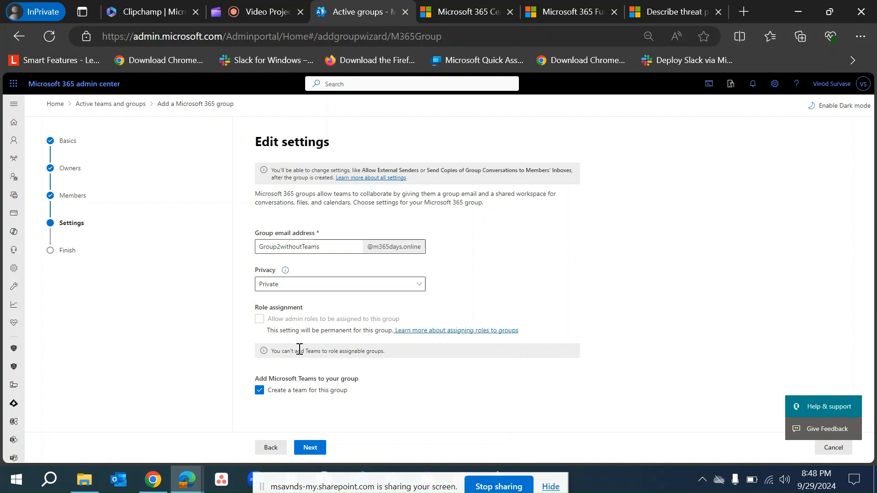
{"action": "left_click", "coordinate": [270, 391]}
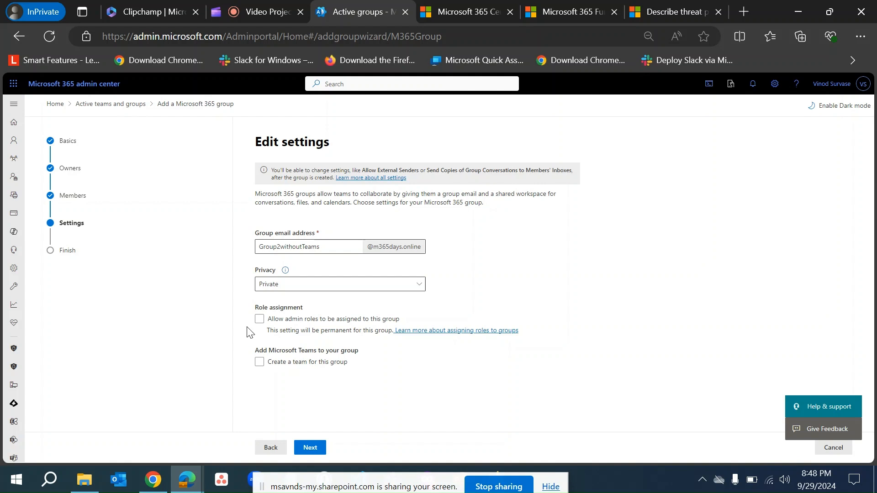
{"action": "left_click", "coordinate": [299, 321]}
{"action": "left_click", "coordinate": [299, 321]}
{"action": "left_click", "coordinate": [308, 448]}
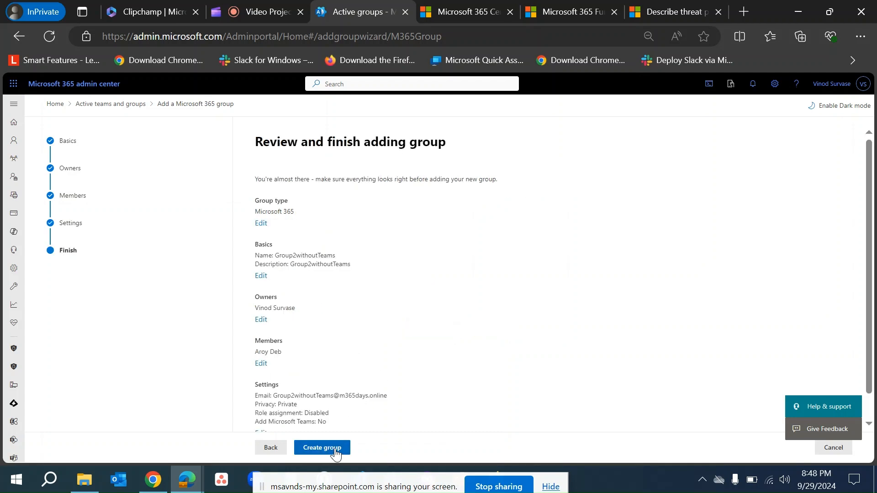
Review the group's summary, create the group, and close the wizard.
{"action": "scroll", "coordinate": [389, 274], "scroll_direction": "down", "scroll_amount": 1}
{"action": "left_click", "coordinate": [325, 446]}
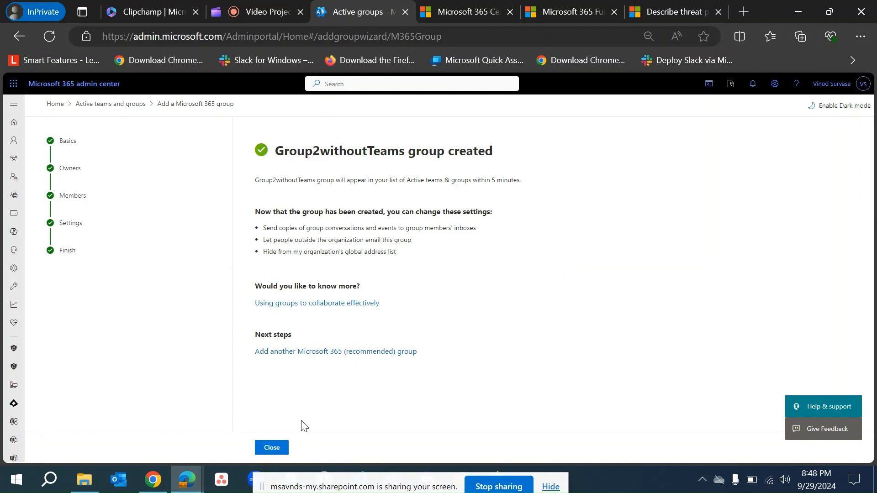
{"action": "left_click", "coordinate": [281, 448]}
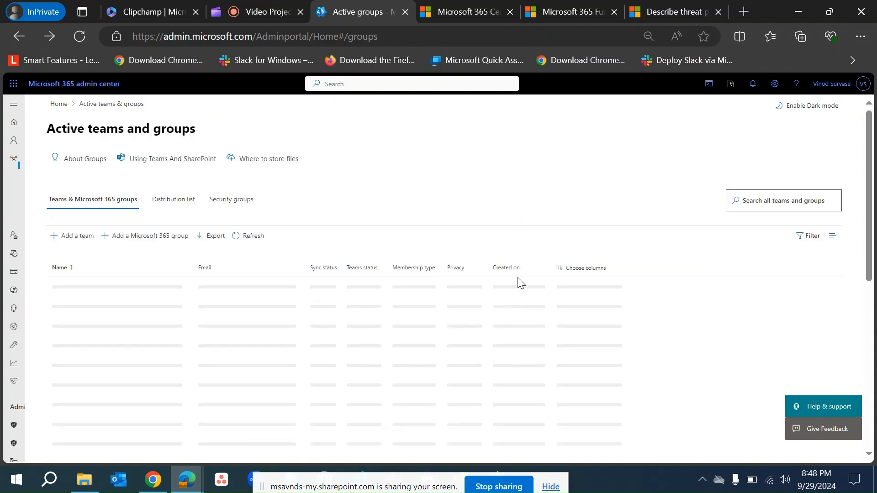
Search all teams and groups for Group2withoutTeams, repeating the search until the new group is listed.
{"action": "left_click", "coordinate": [788, 198]}
{"action": "key", "text": "ctrl+v"}
{"action": "key", "text": "Return"}
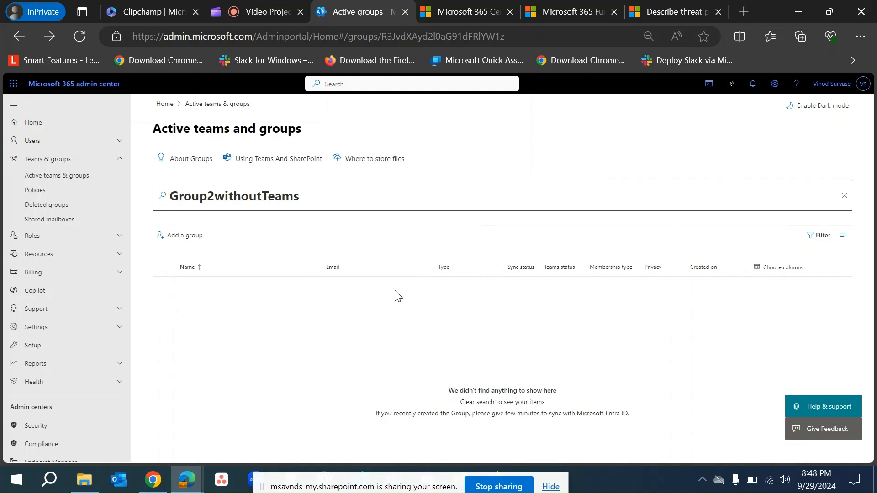
{"action": "left_click", "coordinate": [838, 194]}
{"action": "double_click", "coordinate": [768, 197]}
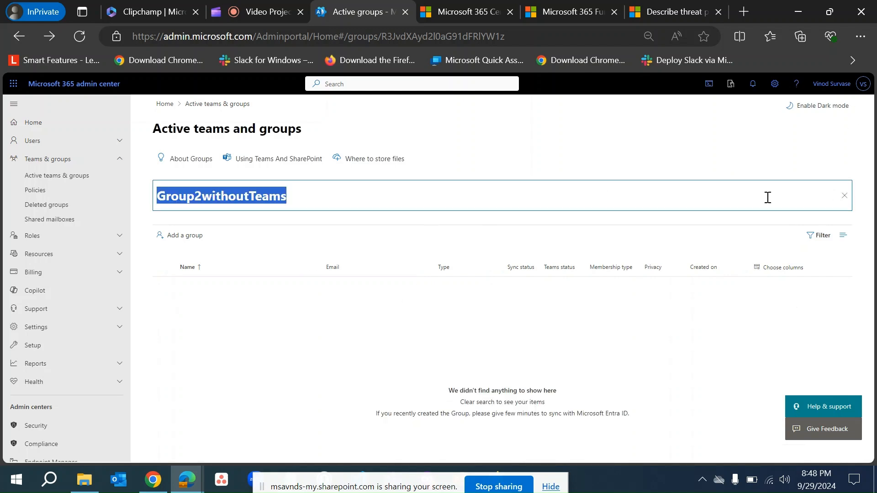
{"action": "key", "text": "Return"}
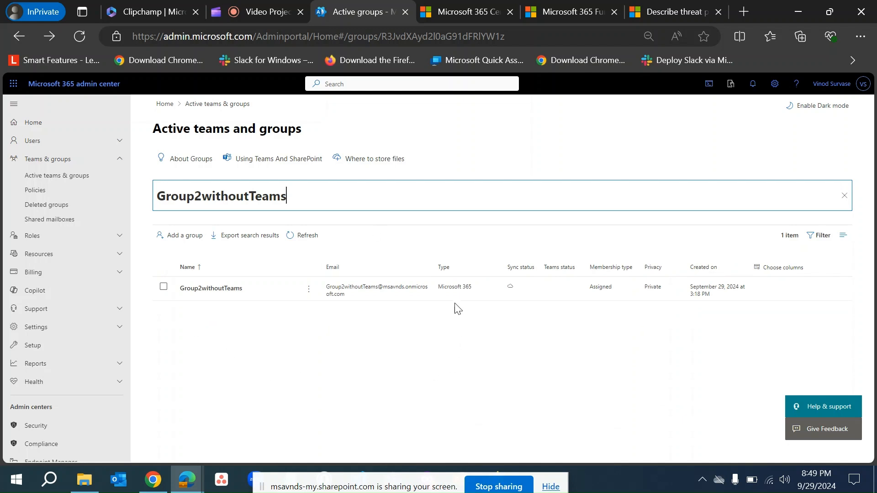
Review Group2withoutTeams' general information, owners, site visitors and settings, close its details, and clear the group search.
{"action": "left_click", "coordinate": [214, 288]}
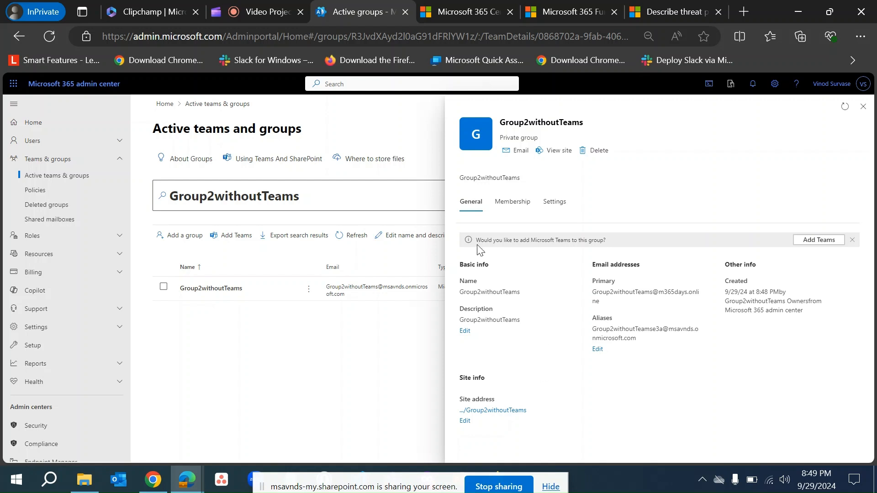
{"action": "left_click_drag", "start_coordinate": [477, 245], "coordinate": [611, 245]}
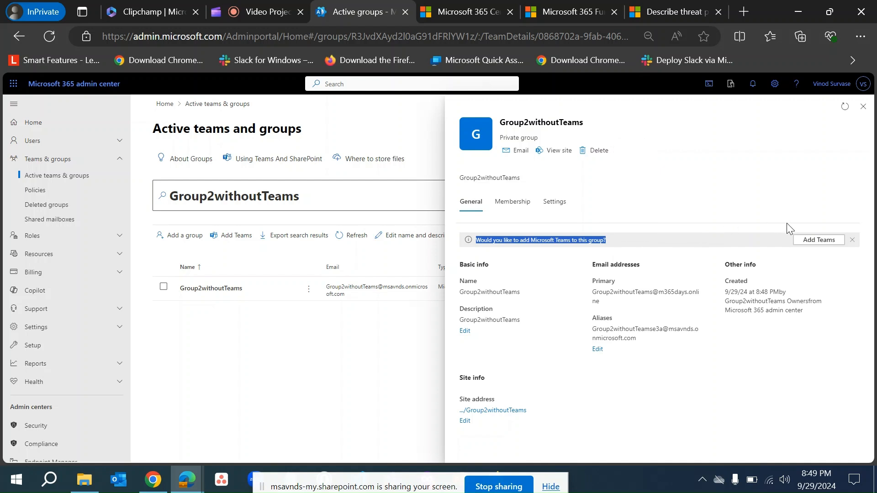
{"action": "left_click", "coordinate": [598, 240]}
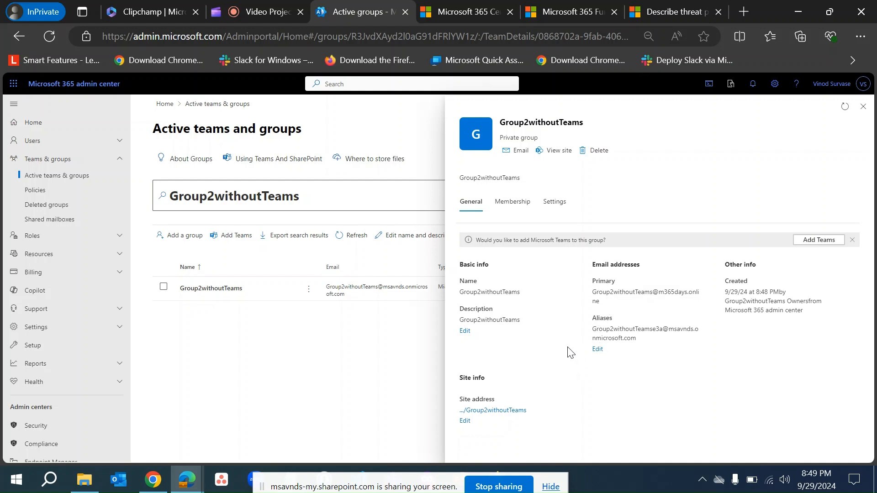
{"action": "left_click", "coordinate": [517, 212]}
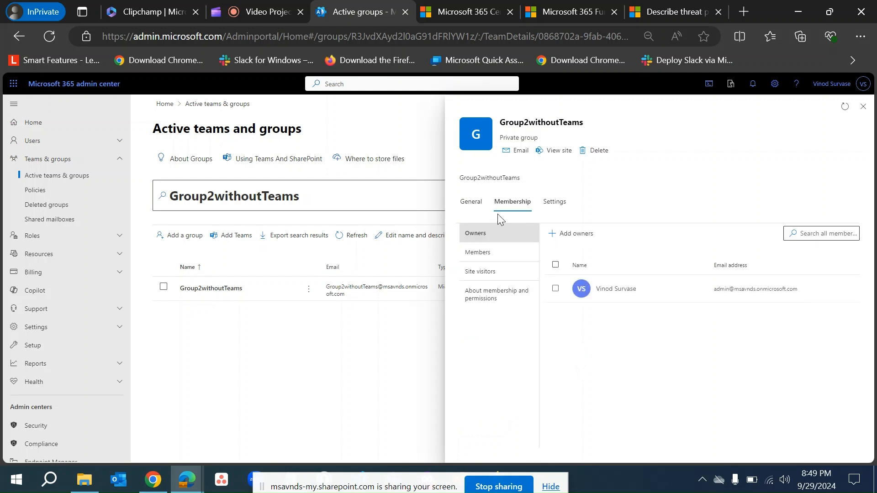
{"action": "left_click", "coordinate": [485, 252]}
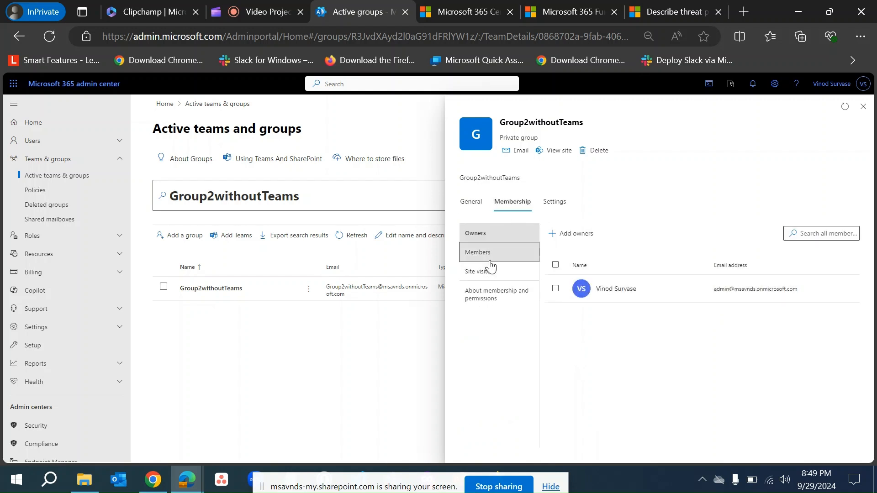
{"action": "left_click", "coordinate": [495, 273]}
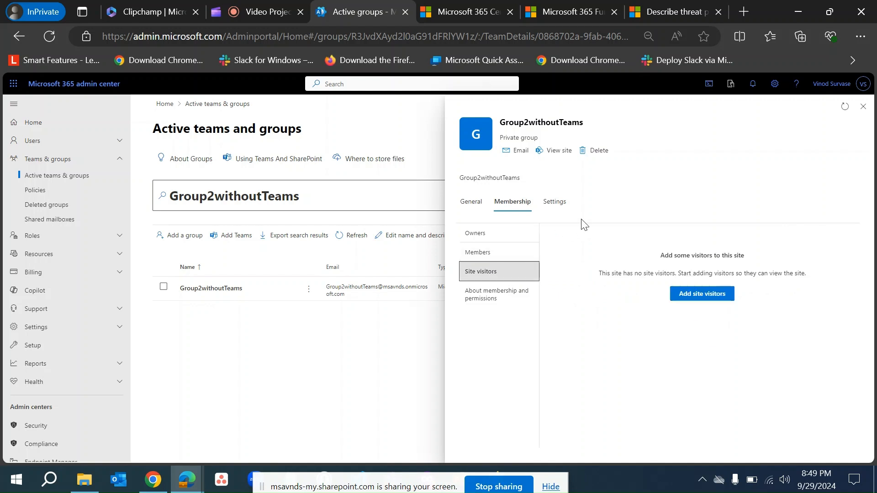
{"action": "left_click", "coordinate": [562, 212]}
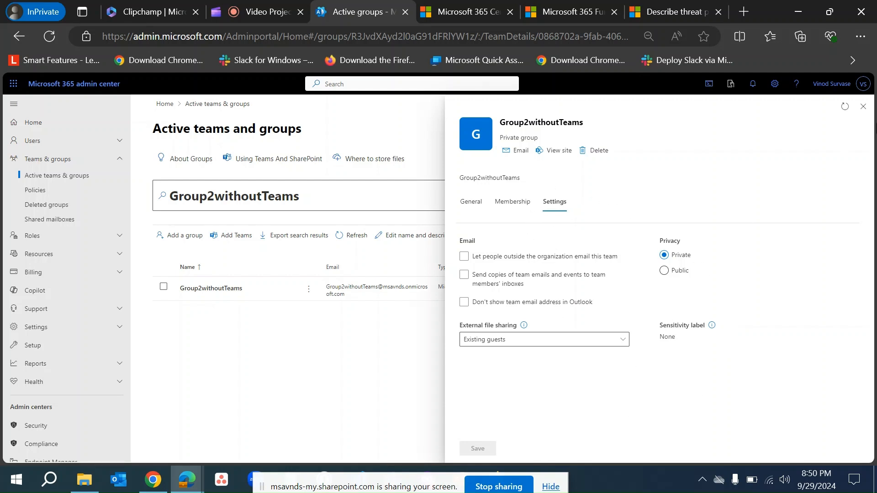
{"action": "left_click", "coordinate": [863, 105]}
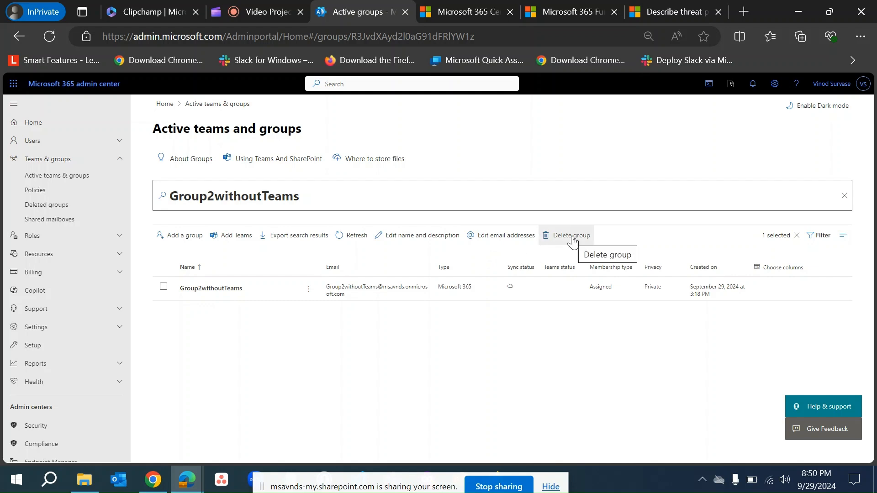
{"action": "left_click", "coordinate": [844, 196]}
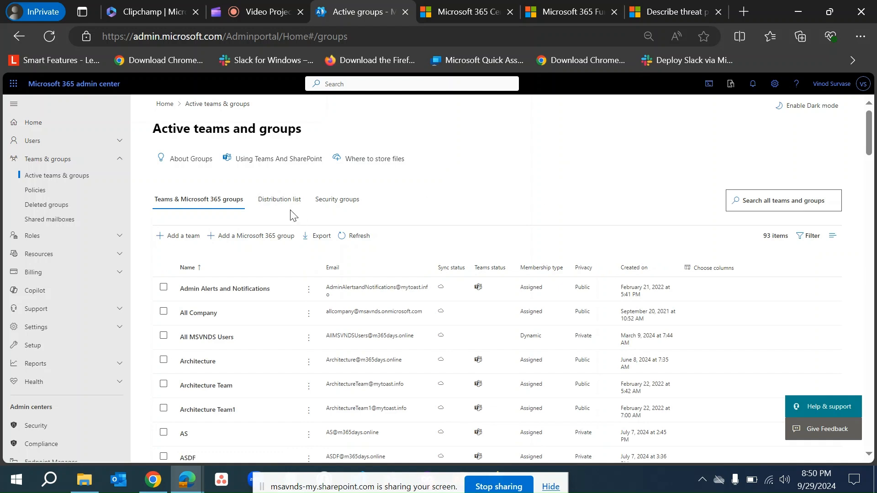
Start a new distribution list with DL101 as both its name and description, and continue to the owners.
{"action": "left_click", "coordinate": [277, 203]}
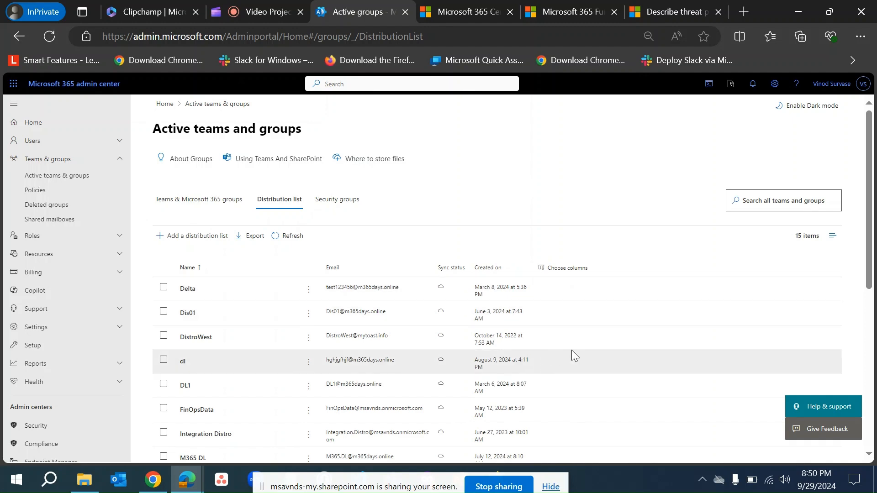
{"action": "scroll", "coordinate": [573, 353], "scroll_direction": "down", "scroll_amount": 7}
{"action": "scroll", "coordinate": [576, 354], "scroll_direction": "up", "scroll_amount": 10}
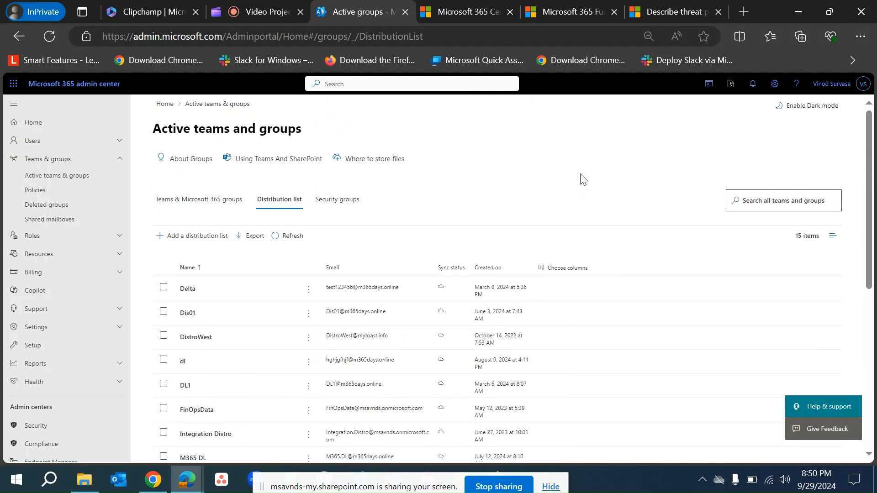
{"action": "left_click", "coordinate": [202, 241]}
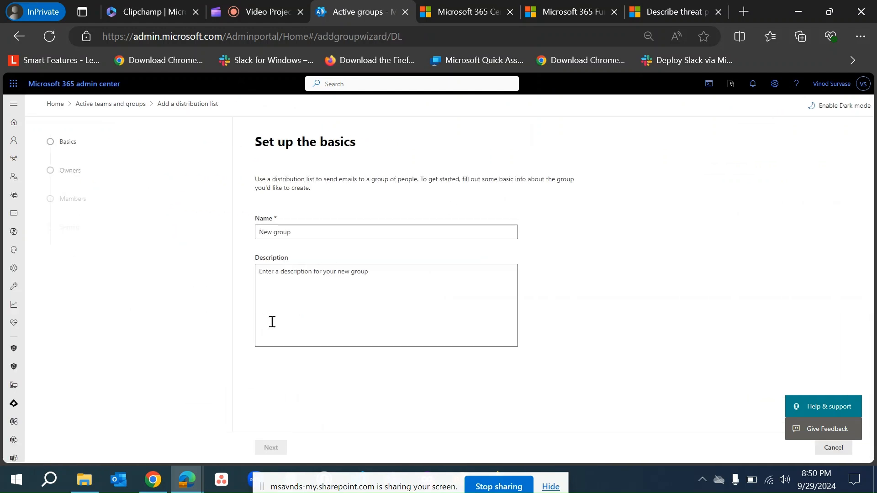
{"action": "left_click", "coordinate": [321, 234]}
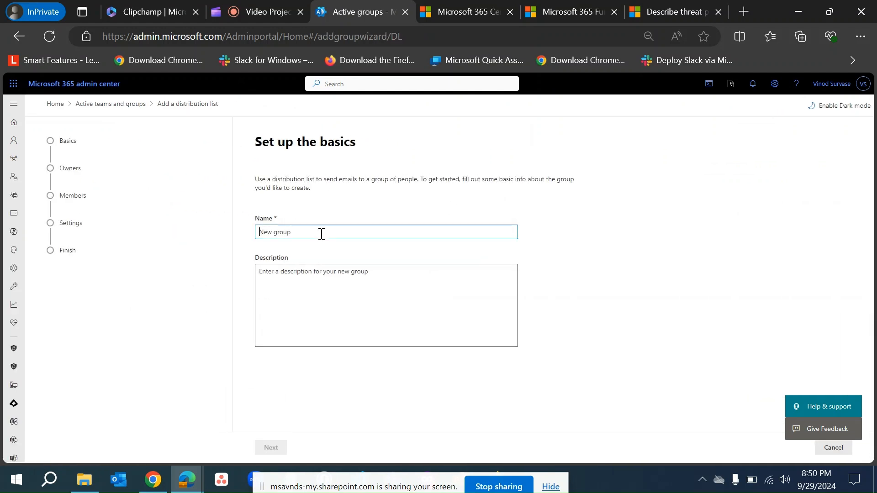
{"action": "type", "text": "DL101"}
{"action": "key", "text": "ctrl+a"}
{"action": "key", "text": "ctrl+c"}
{"action": "left_click", "coordinate": [325, 280]}
{"action": "key", "text": "ctrl+v"}
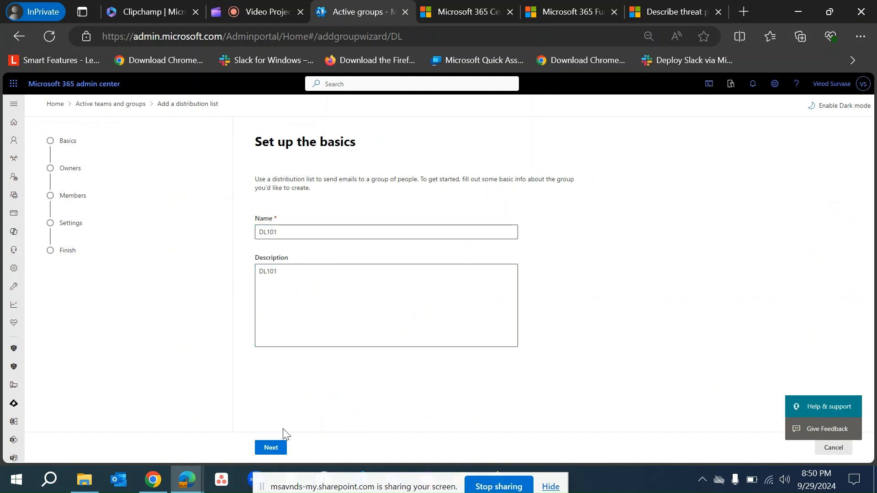
{"action": "left_click", "coordinate": [273, 450]}
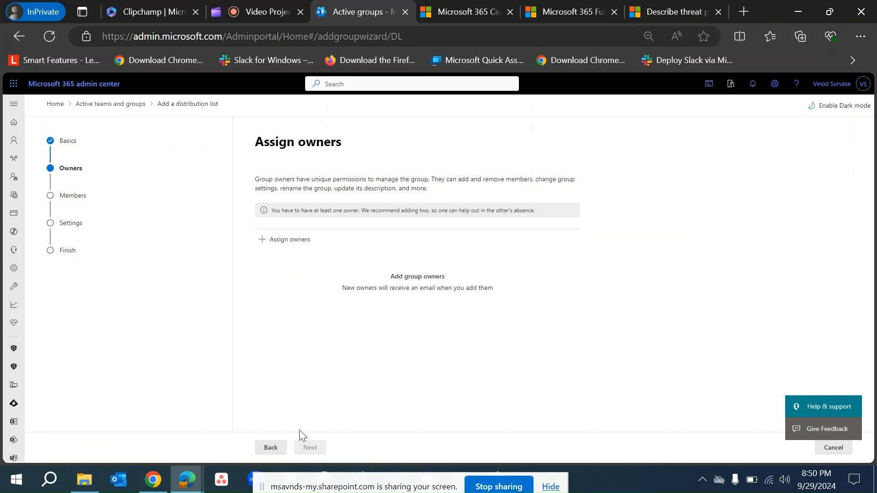
Find the admin account, assign it as the distribution list's owner, and continue to the members.
{"action": "left_click", "coordinate": [303, 240]}
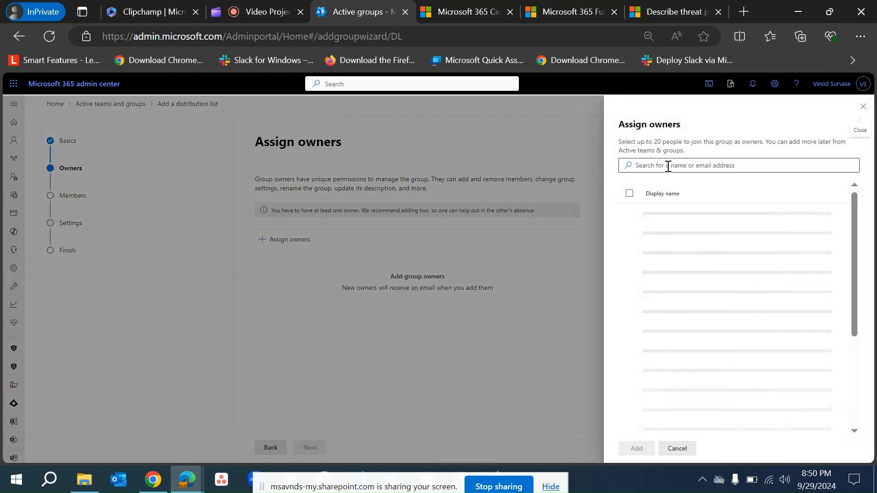
{"action": "type", "text": "admin"}
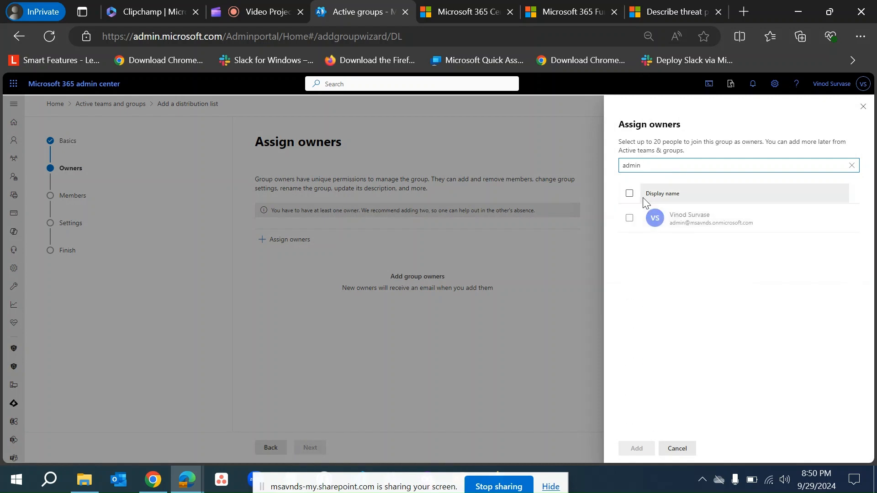
{"action": "left_click", "coordinate": [630, 220]}
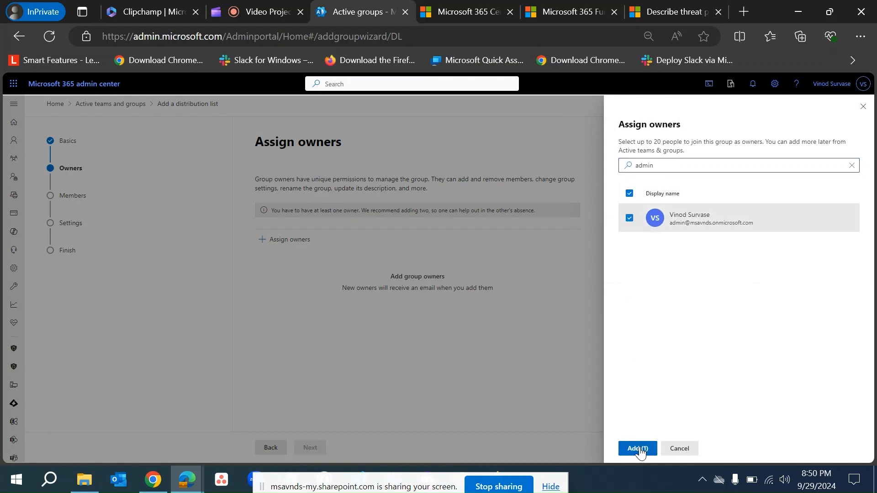
{"action": "left_click", "coordinate": [637, 448]}
{"action": "left_click", "coordinate": [321, 449]}
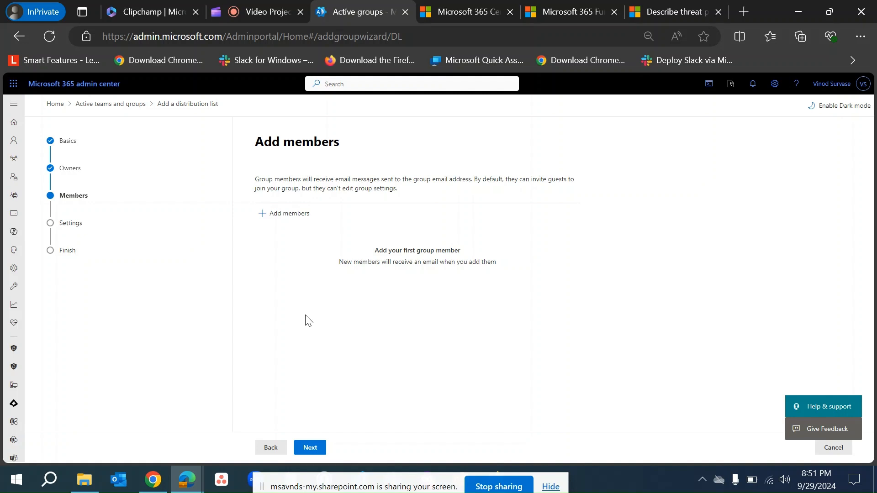
Search for the intended user by first name, add that person as a member of the distribution list, and continue to the settings.
{"action": "left_click", "coordinate": [284, 214]}
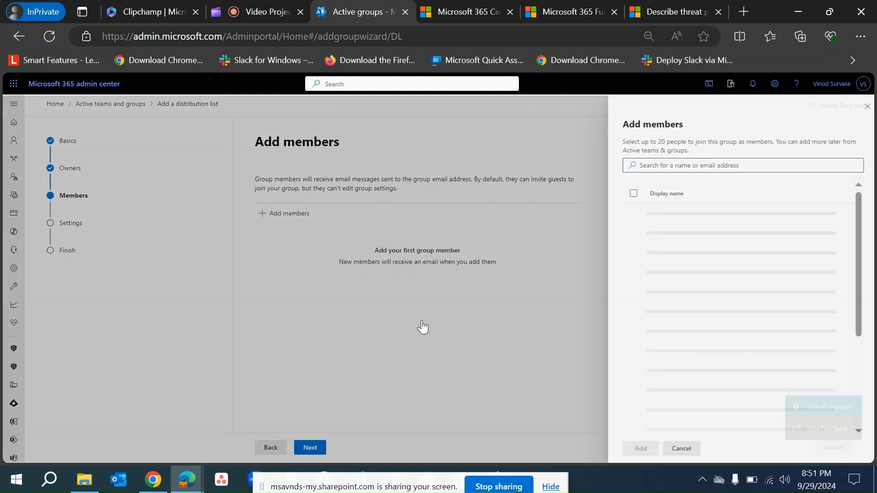
{"action": "left_click", "coordinate": [668, 169]}
{"action": "type", "text": "arc"}
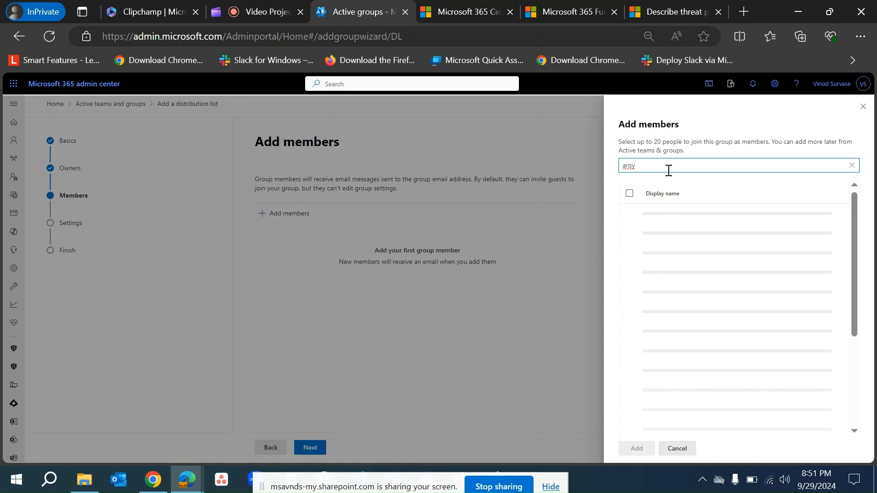
{"action": "left_click", "coordinate": [630, 218]}
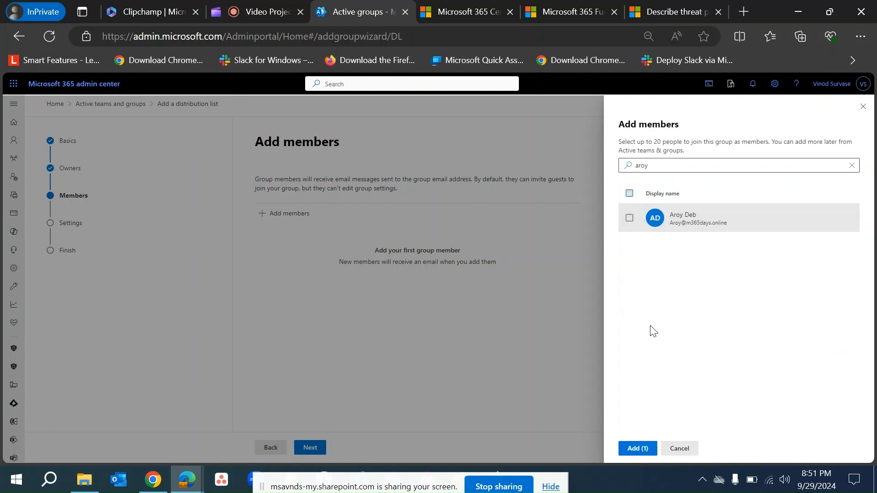
{"action": "left_click", "coordinate": [638, 448]}
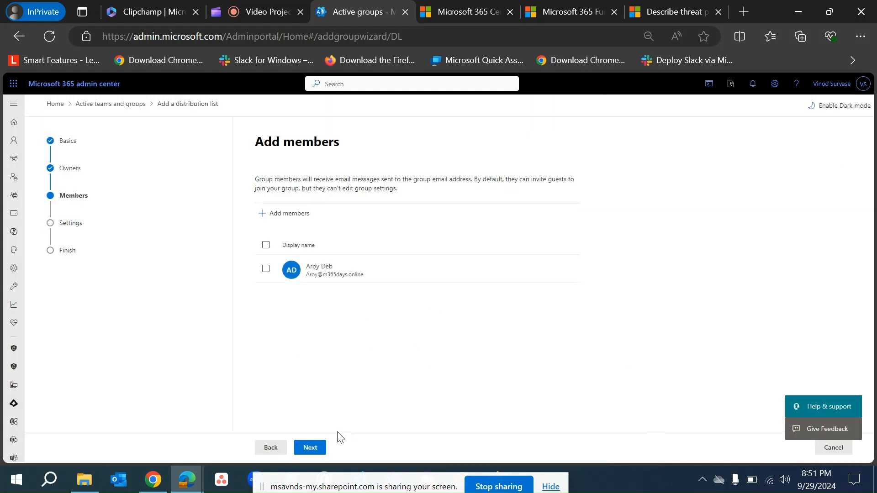
{"action": "left_click", "coordinate": [310, 448]}
Set the group email address to DL101, leave email from outside the organization disallowed, and continue to the review.
{"action": "left_click", "coordinate": [339, 233]}
{"action": "type", "text": "DL101"}
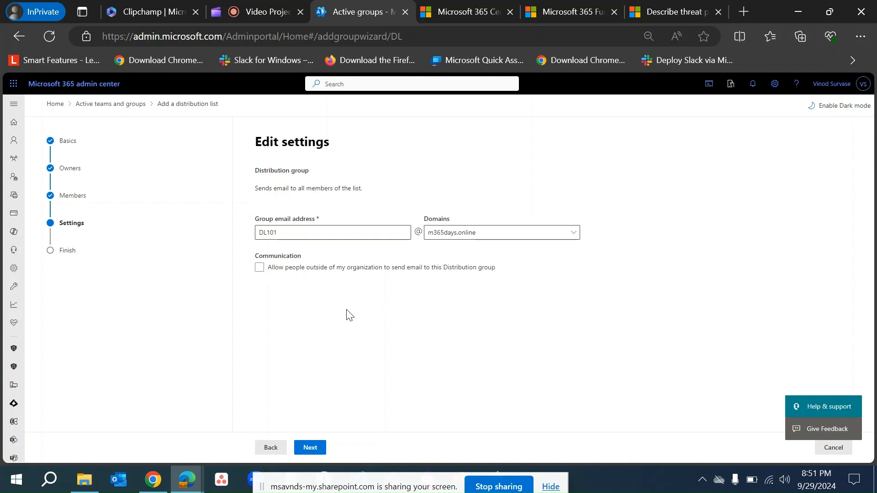
{"action": "left_click", "coordinate": [259, 268]}
{"action": "left_click", "coordinate": [280, 269]}
{"action": "left_click", "coordinate": [309, 450]}
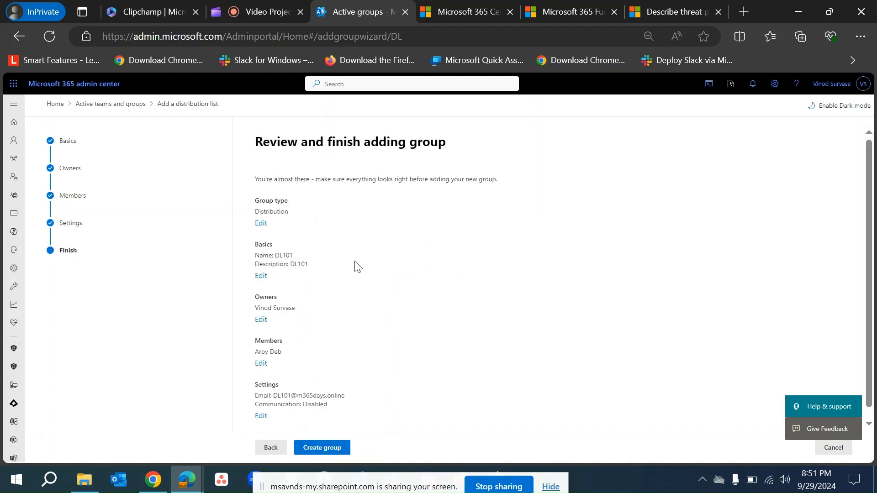
Review the distribution list's summary, create the group, and close the wizard.
{"action": "scroll", "coordinate": [354, 266], "scroll_direction": "down", "scroll_amount": 1}
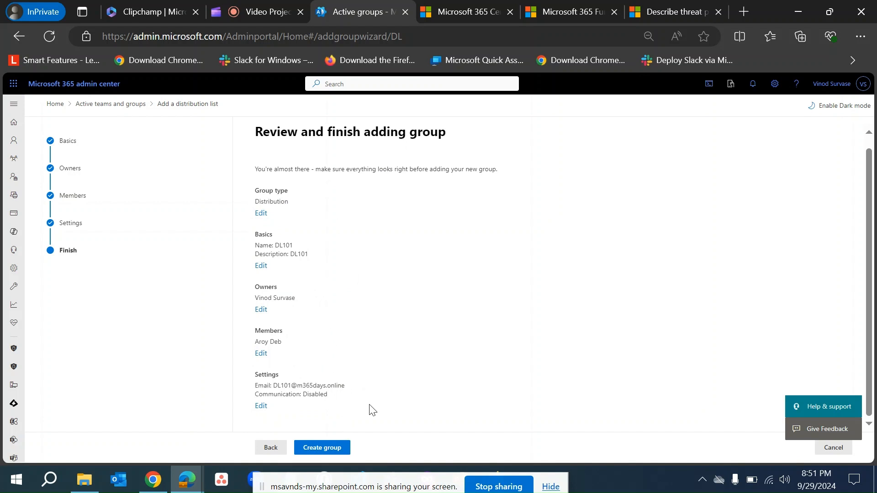
{"action": "left_click", "coordinate": [322, 447]}
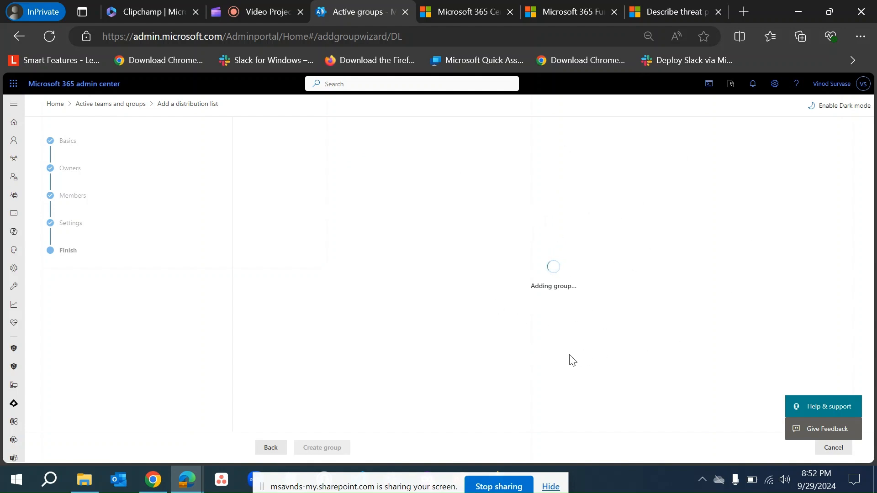
{"action": "left_click", "coordinate": [268, 11]}
{"action": "left_click", "coordinate": [357, 11]}
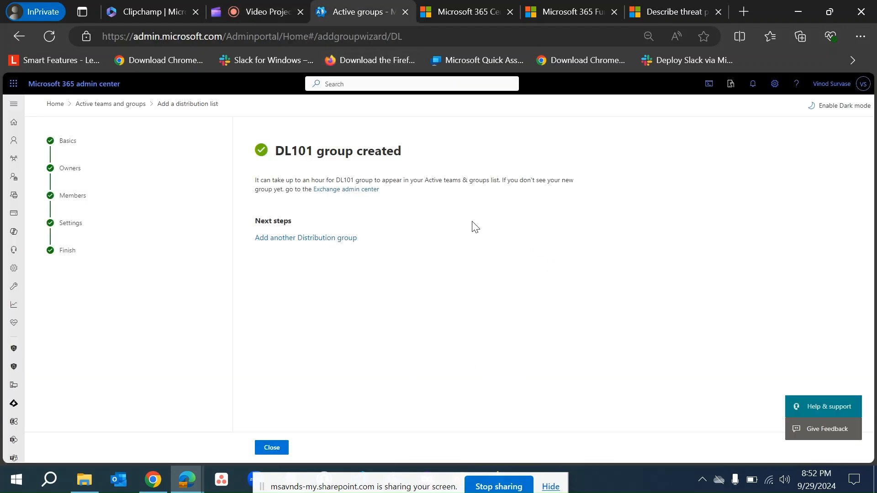
{"action": "left_click", "coordinate": [269, 447]}
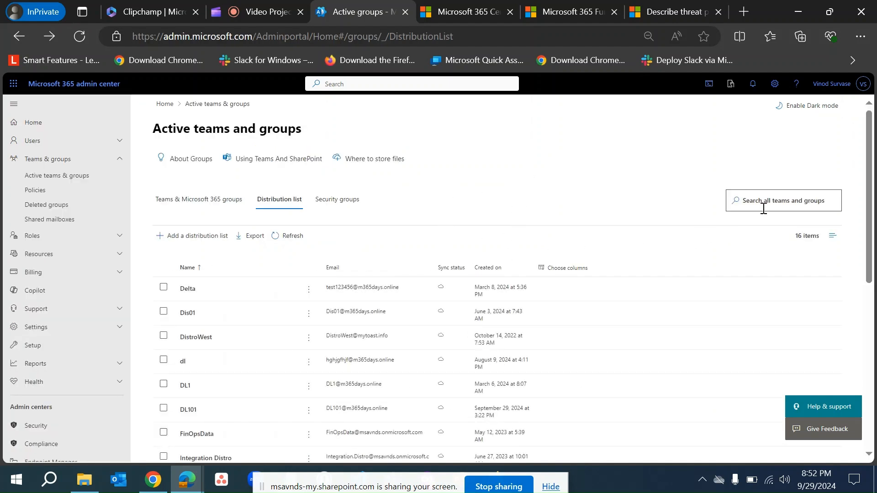
Search all teams and groups for DL101 to verify the new distribution list, and clear the search.
{"action": "left_click", "coordinate": [790, 200]}
{"action": "type", "text": "DL101"}
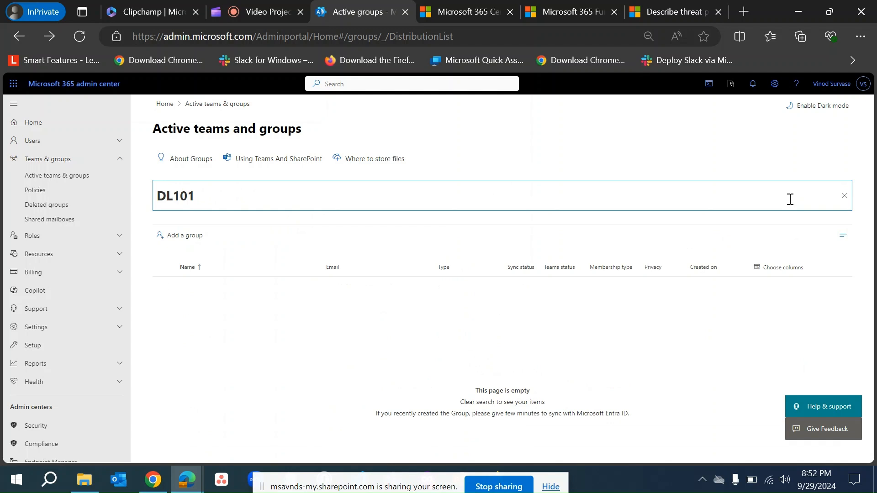
{"action": "key", "text": "Return"}
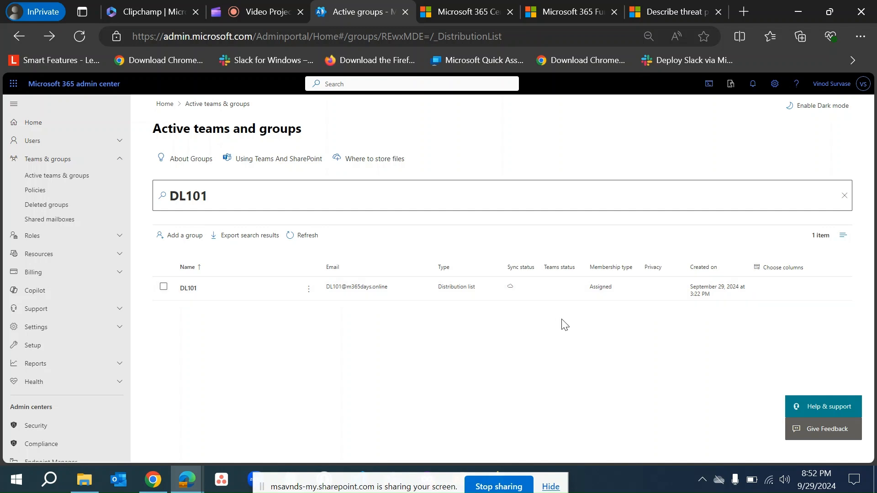
{"action": "left_click", "coordinate": [842, 205]}
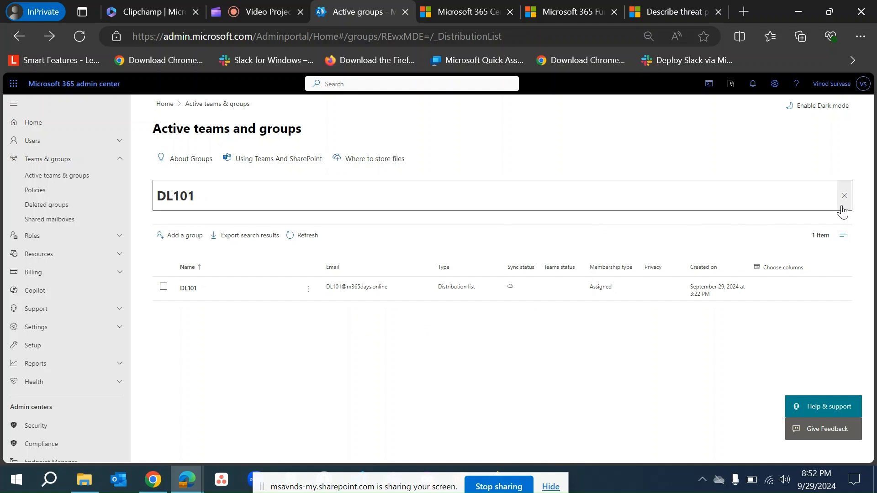
{"action": "left_click", "coordinate": [843, 206]}
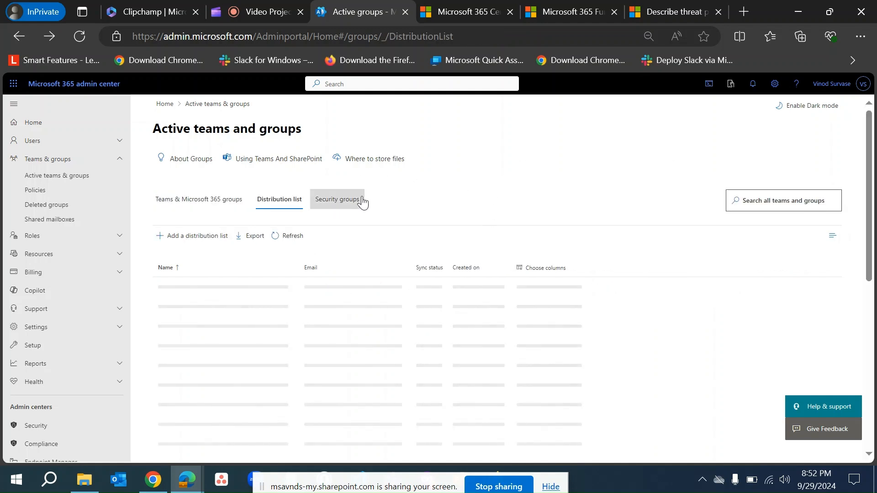
Start a new security group with SG1 as both its name and description, and continue to the settings.
{"action": "left_click", "coordinate": [343, 206]}
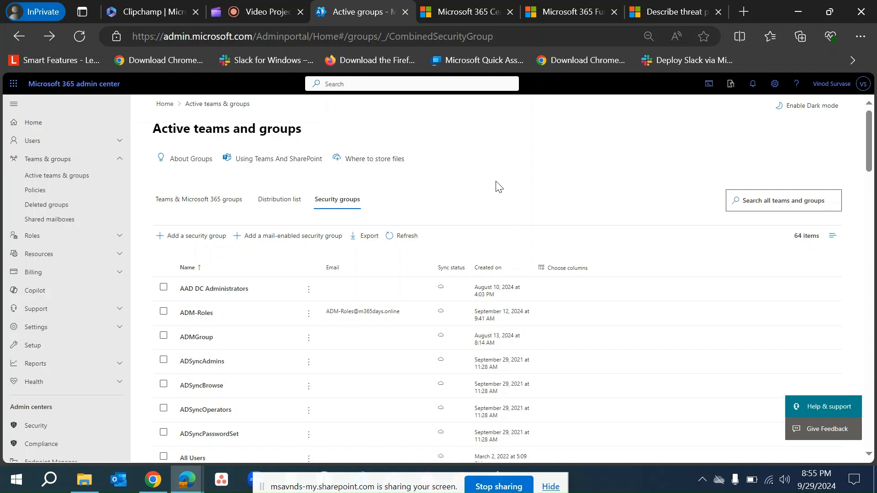
{"action": "left_click", "coordinate": [191, 235]}
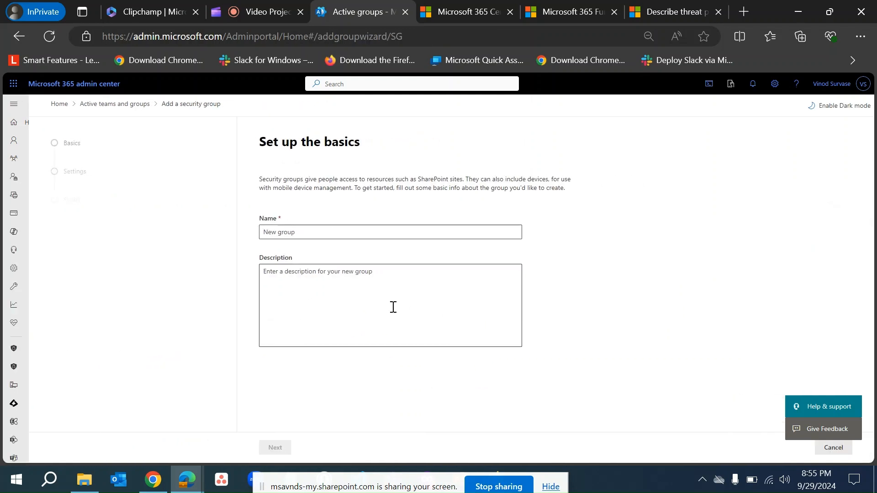
{"action": "left_click", "coordinate": [346, 230]}
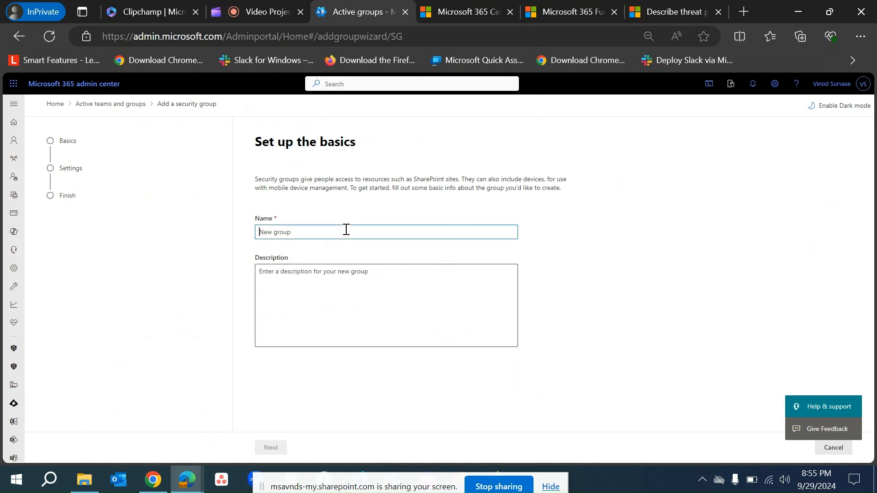
{"action": "type", "text": "SG"}
{"action": "key", "text": "ctrl+a"}
{"action": "key", "text": "ctrl+c"}
{"action": "left_click", "coordinate": [355, 275]}
{"action": "key", "text": "ctrl+v"}
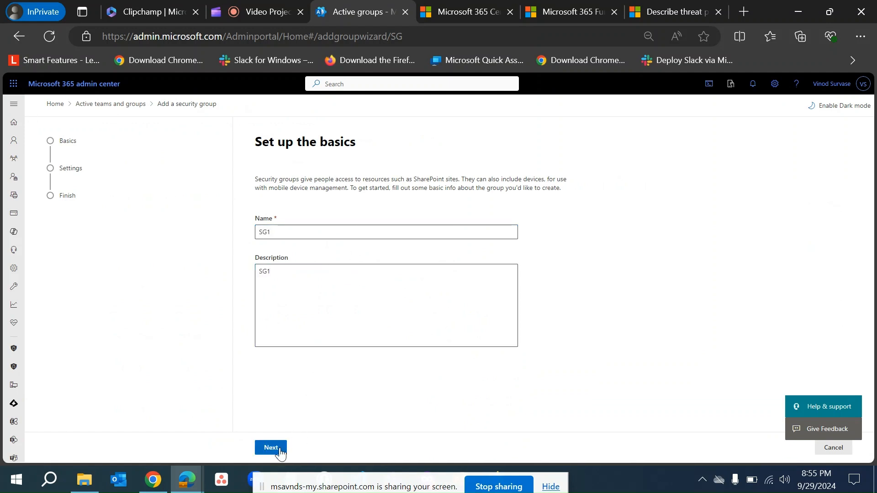
{"action": "left_click", "coordinate": [270, 447]}
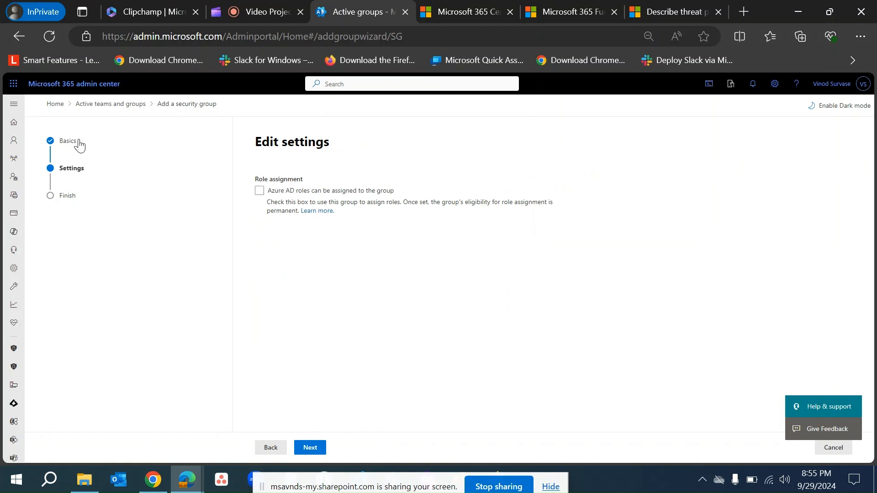
Leave Azure AD role assignment disabled for the SG1 security group, create the group, and close the wizard.
{"action": "left_click", "coordinate": [271, 447]}
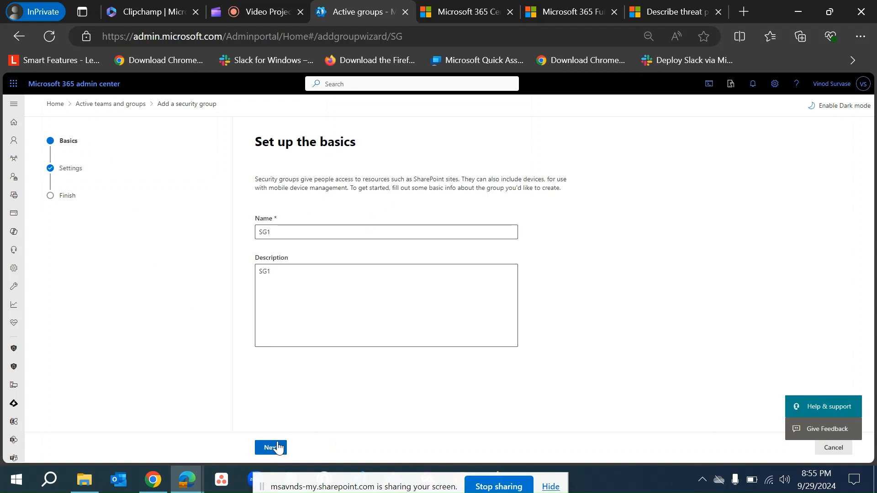
{"action": "left_click", "coordinate": [271, 448]}
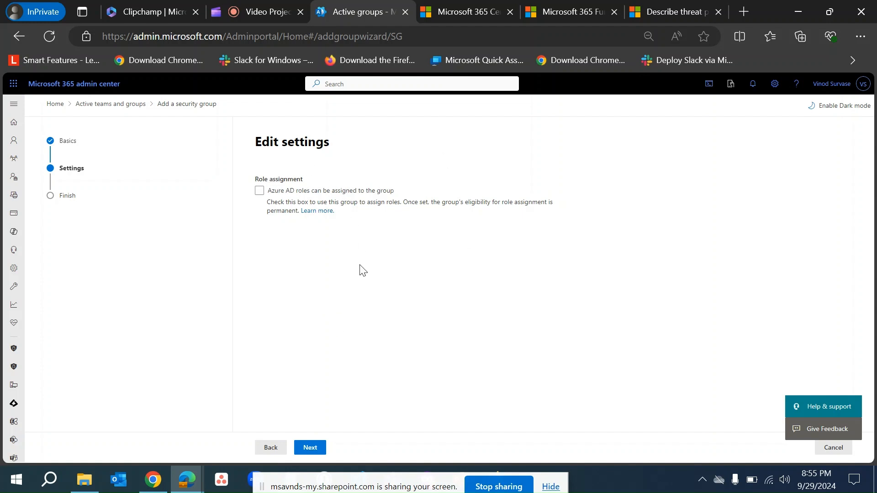
{"action": "left_click", "coordinate": [276, 196]}
{"action": "left_click", "coordinate": [268, 197]}
{"action": "left_click", "coordinate": [310, 447]}
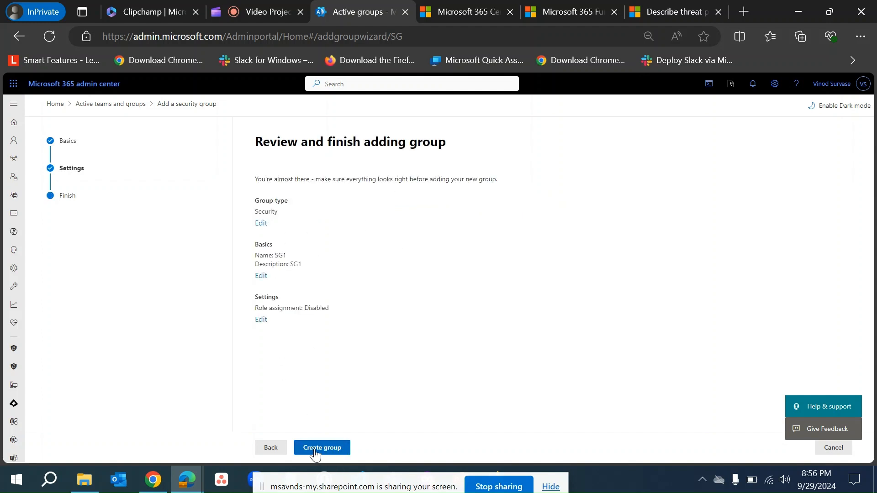
{"action": "left_click", "coordinate": [314, 450]}
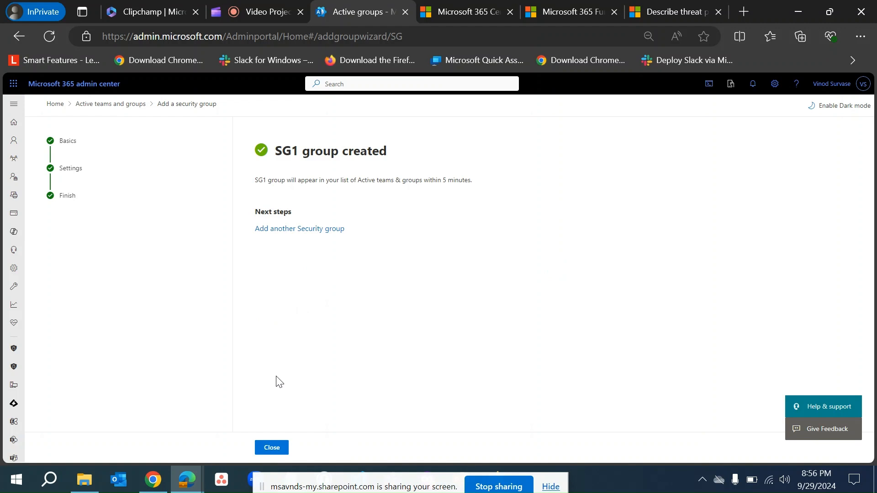
{"action": "left_click", "coordinate": [274, 447]}
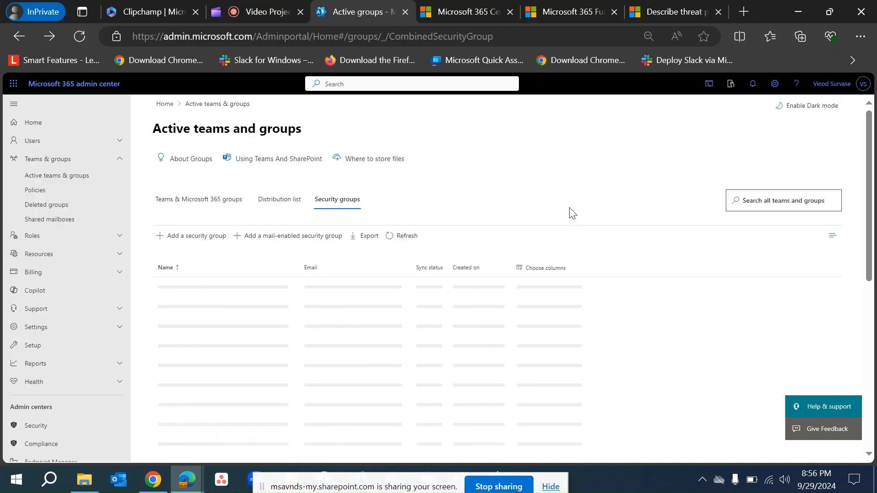
Search all teams and groups for SG1 to verify the new security group.
{"action": "left_click", "coordinate": [796, 206]}
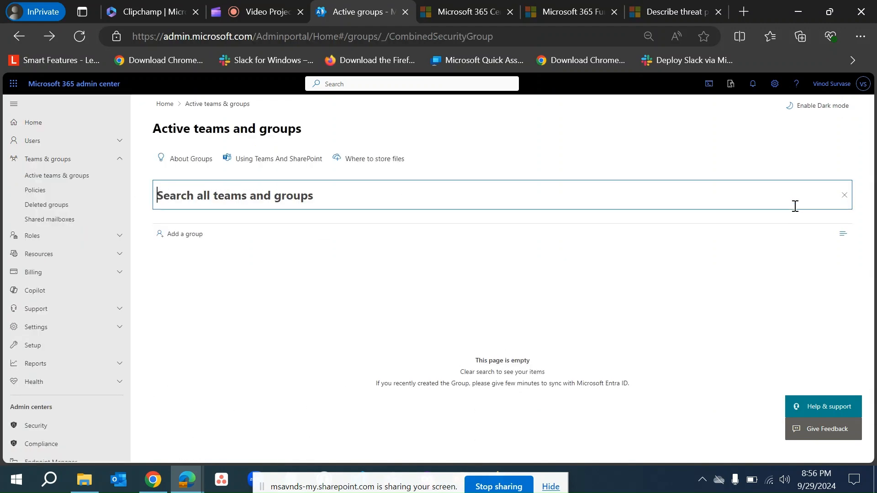
{"action": "type", "text": "SG1"}
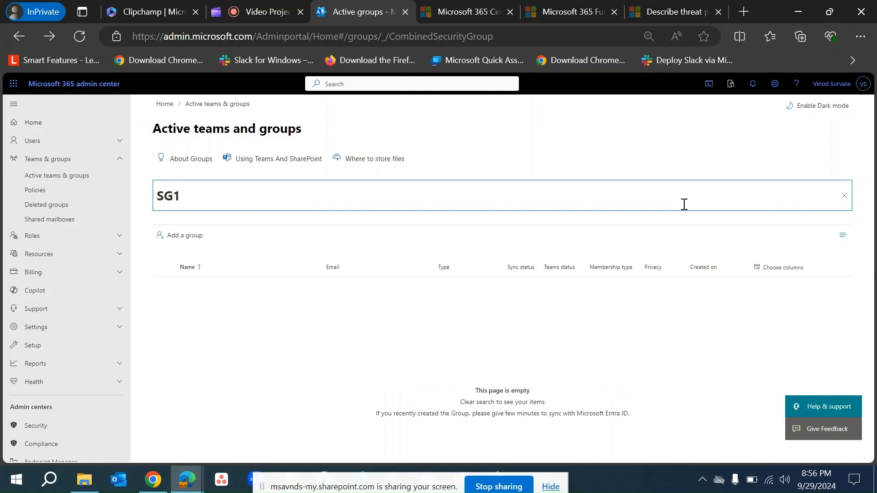
{"action": "key", "text": "Return"}
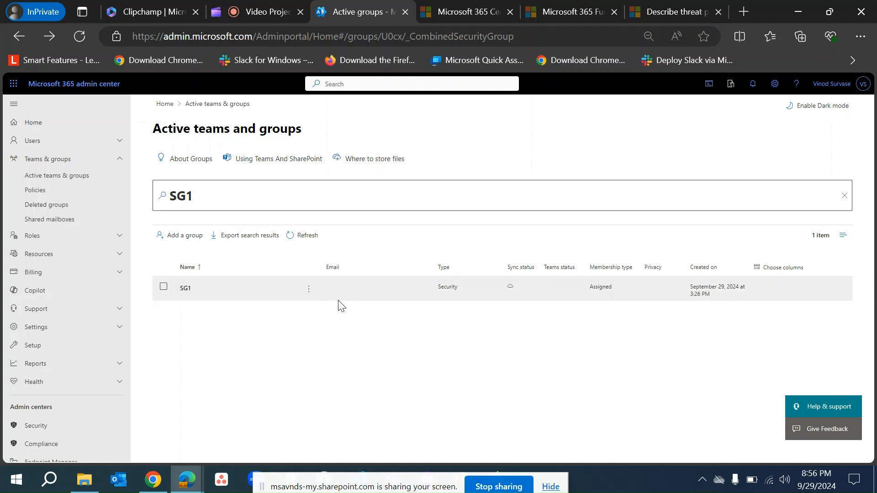
Examine the SG1 group's general details, owners and members, and return to the security groups list.
{"action": "left_click", "coordinate": [185, 289]}
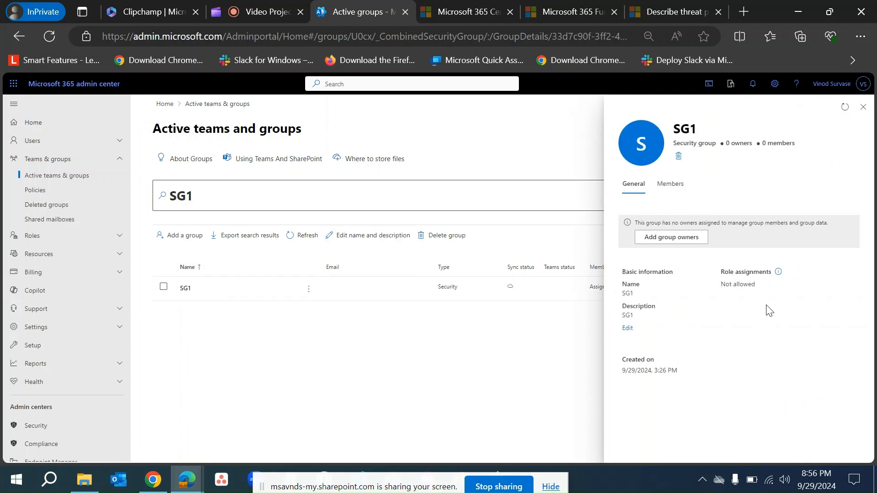
{"action": "left_click", "coordinate": [680, 191]}
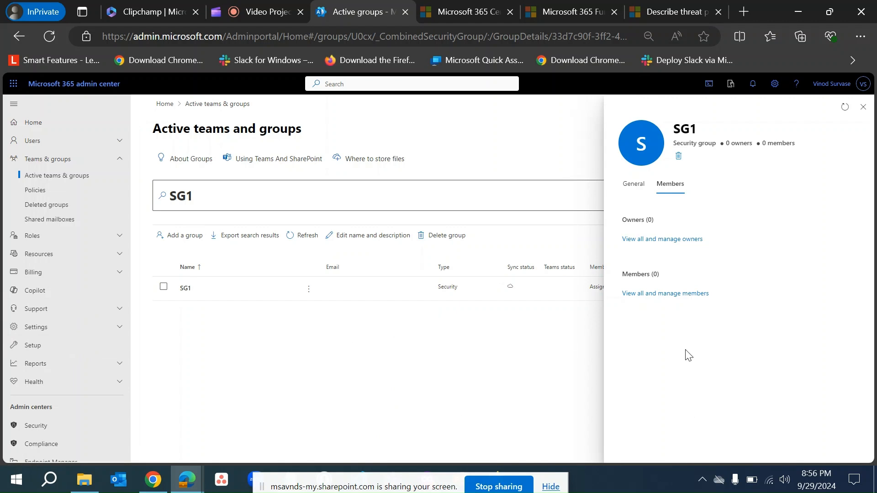
{"action": "left_click", "coordinate": [864, 110]}
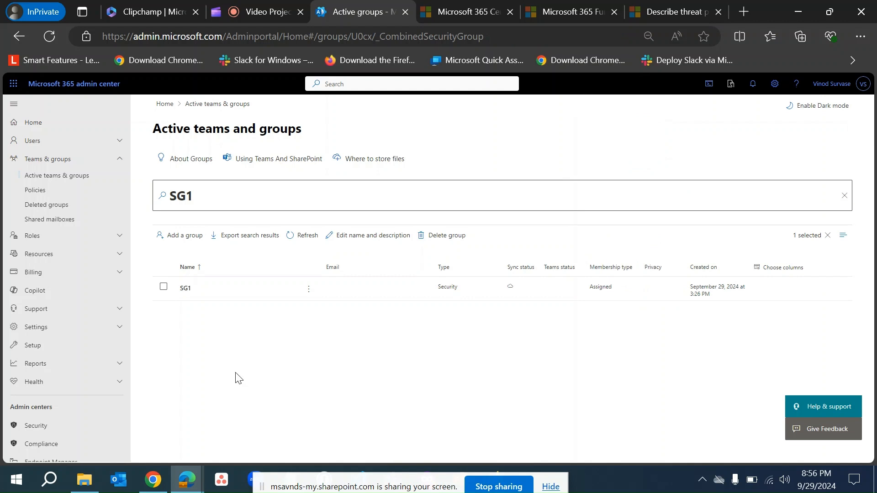
{"action": "left_click", "coordinate": [830, 207]}
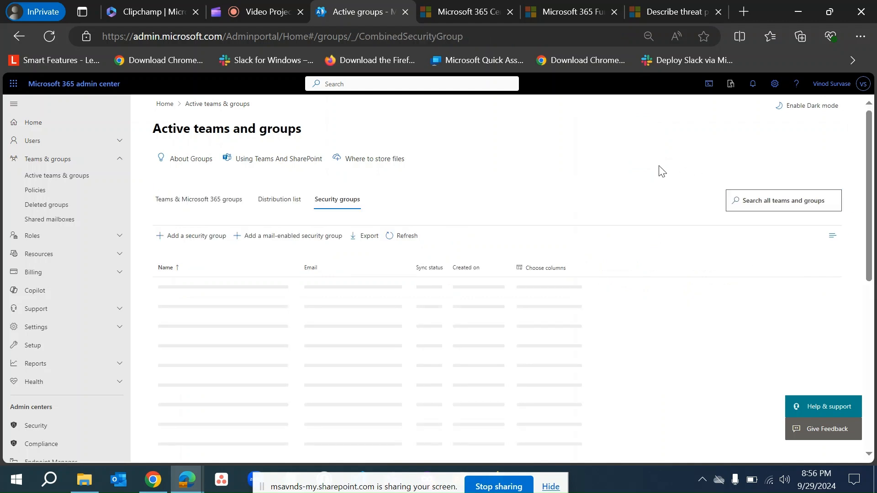
Start a mail-enabled security group with SG1mailenabled as its name and description, and continue to the owners.
{"action": "left_click", "coordinate": [265, 246]}
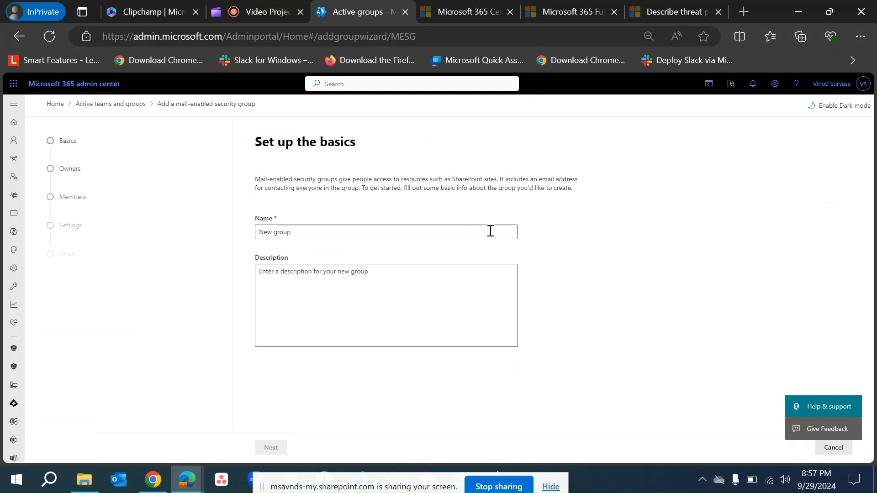
{"action": "type", "text": "SG"}
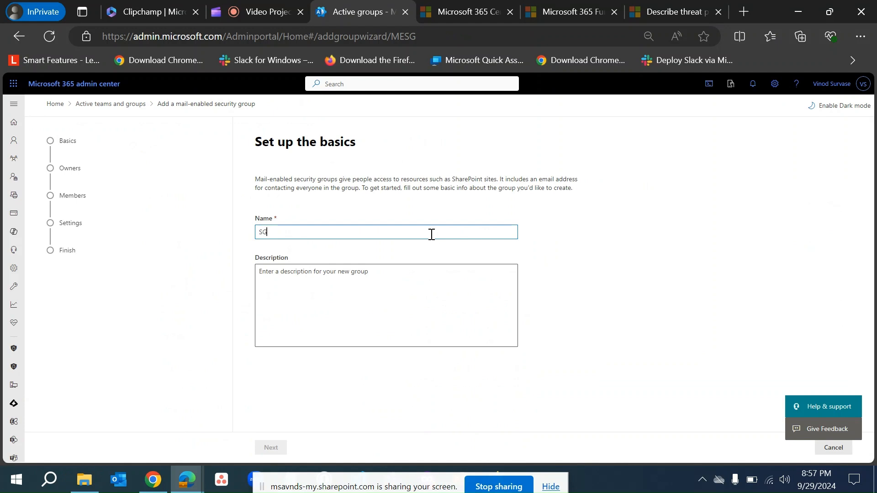
{"action": "type", "text": "1mailenabled"}
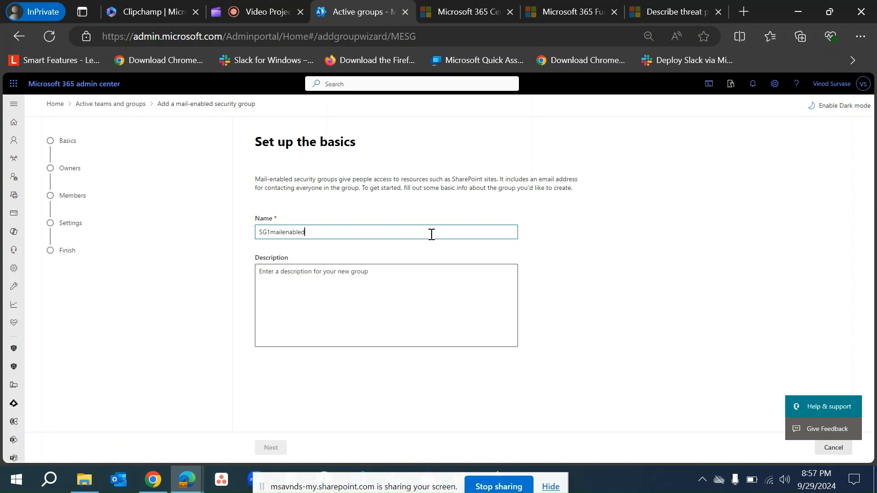
{"action": "key", "text": "ctrl+a"}
{"action": "key", "text": "ctrl+c"}
{"action": "left_click", "coordinate": [456, 278]}
{"action": "key", "text": "ctrl+v"}
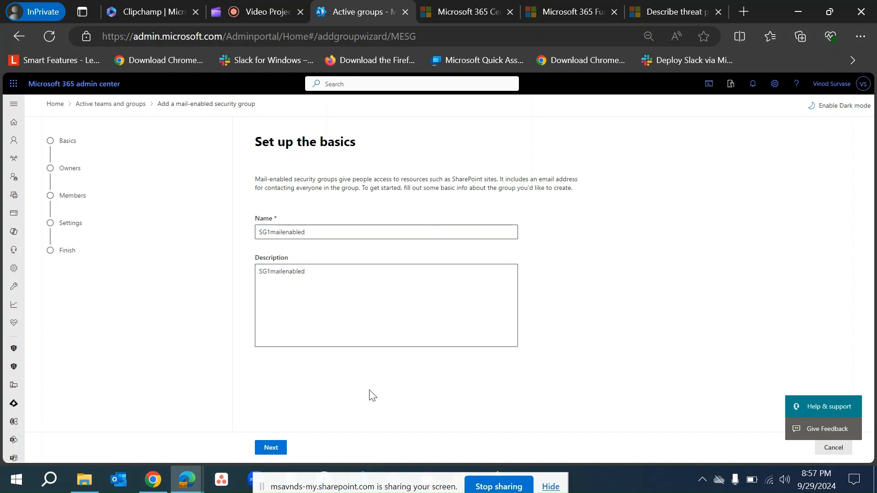
{"action": "mouse_move", "coordinate": [9, 168]}
{"action": "left_click", "coordinate": [284, 452]}
Search for admin, assign the matching account as the group's owner, and continue to the members.
{"action": "left_click", "coordinate": [281, 243]}
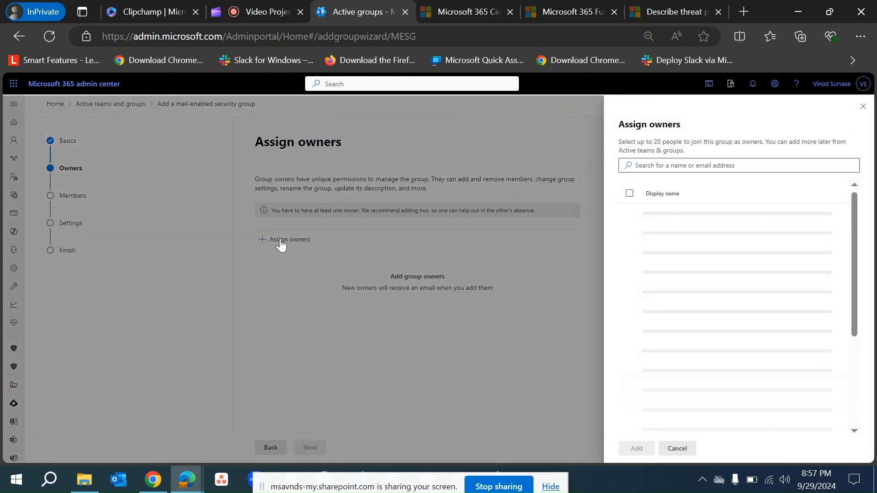
{"action": "left_click", "coordinate": [662, 164]}
{"action": "type", "text": "admin"}
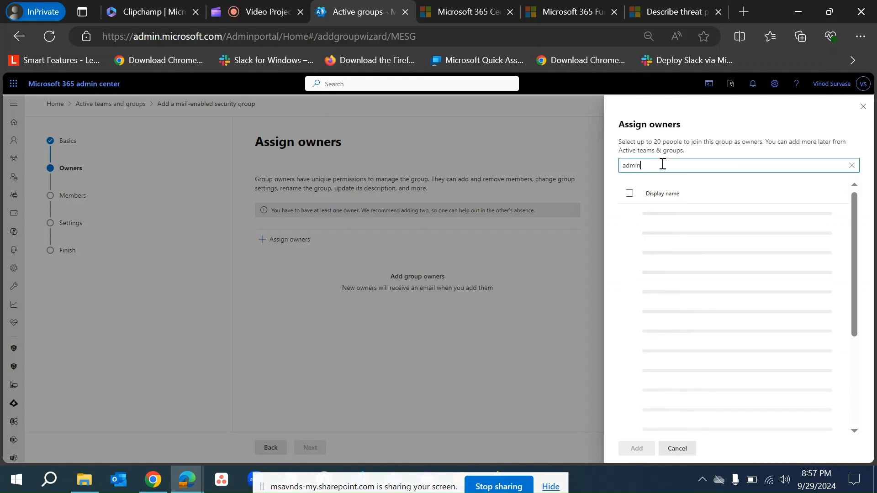
{"action": "left_click", "coordinate": [630, 218]}
{"action": "left_click", "coordinate": [637, 448]}
{"action": "left_click", "coordinate": [310, 447]}
Search for the intended user by first name, add that person as a group member, and continue to the settings.
{"action": "left_click", "coordinate": [276, 212]}
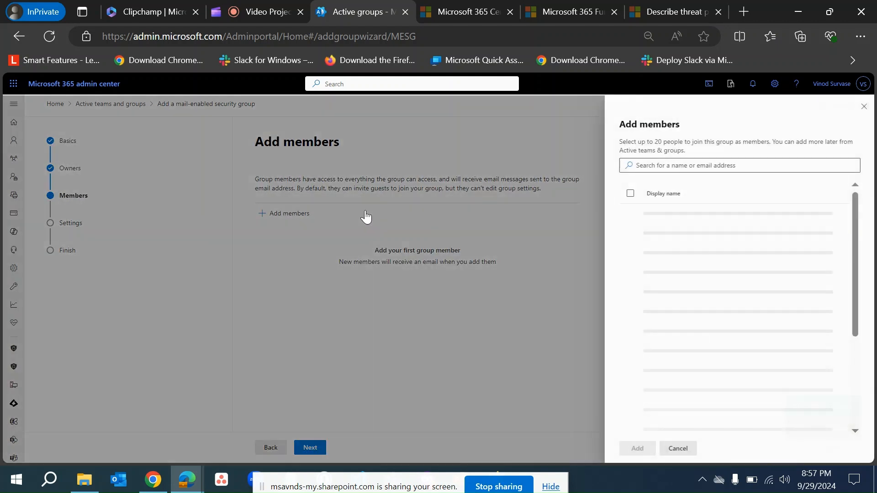
{"action": "left_click", "coordinate": [722, 165]}
{"action": "type", "text": "a"}
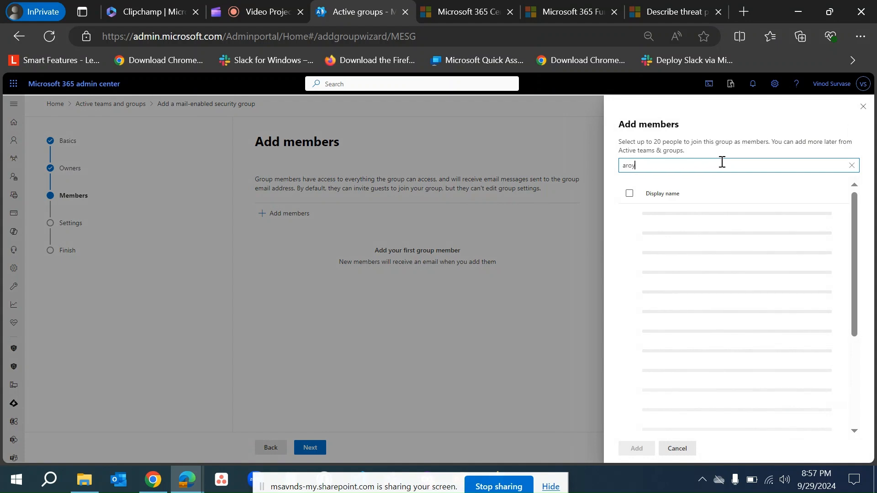
{"action": "type", "text": "roy"}
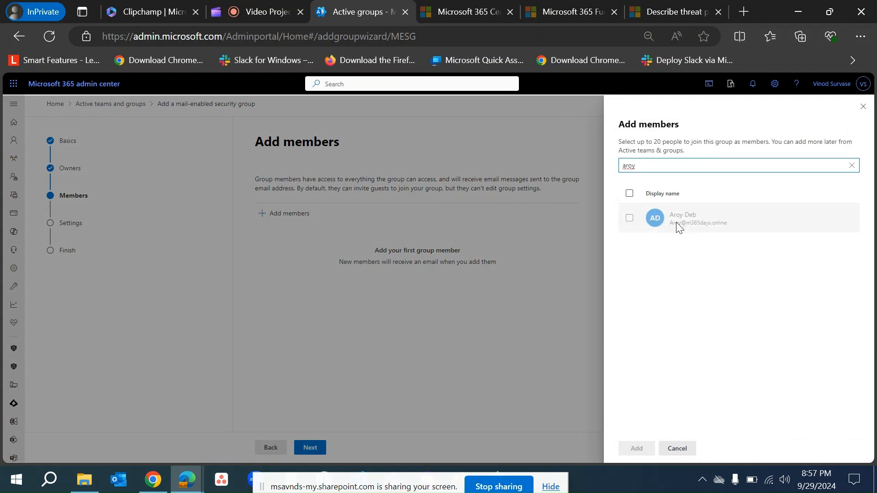
{"action": "left_click", "coordinate": [629, 218]}
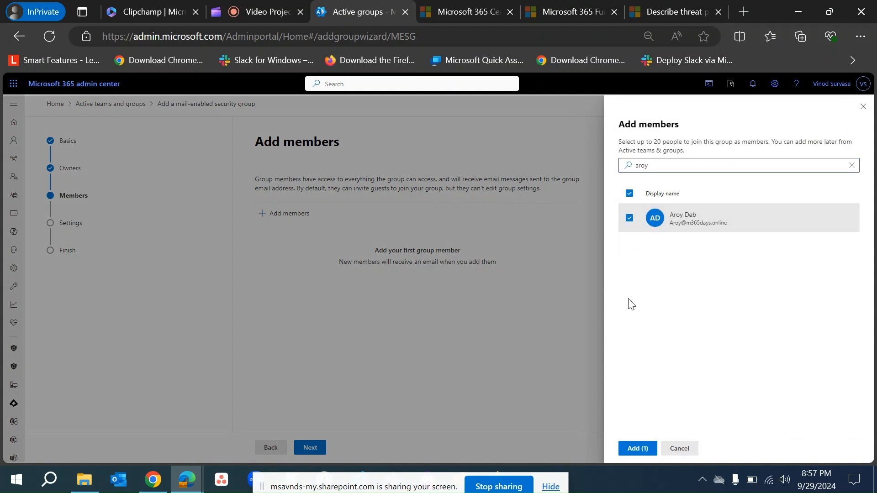
{"action": "left_click", "coordinate": [637, 448]}
{"action": "left_click", "coordinate": [309, 447]}
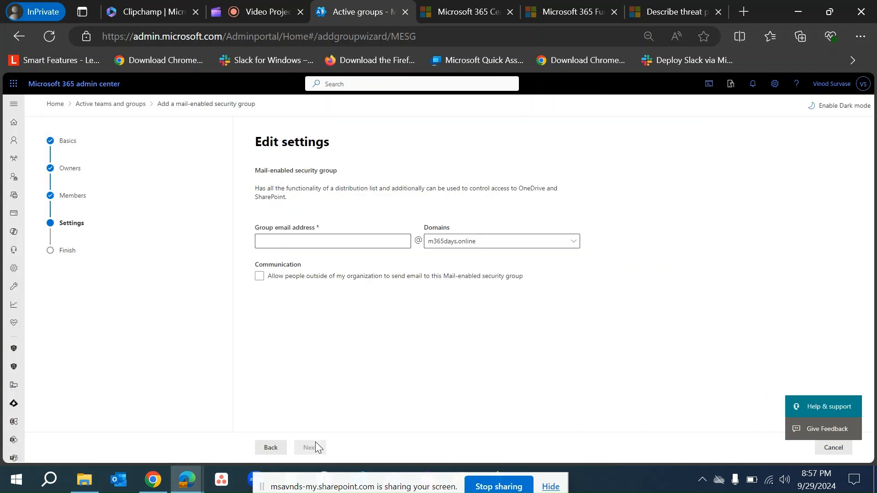
Set the group email address to SG1mailenabled, leave email from outside the organization disallowed, and continue to the review.
{"action": "left_click", "coordinate": [323, 244]}
{"action": "key", "text": "ctrl+v"}
{"action": "left_click", "coordinate": [278, 279]}
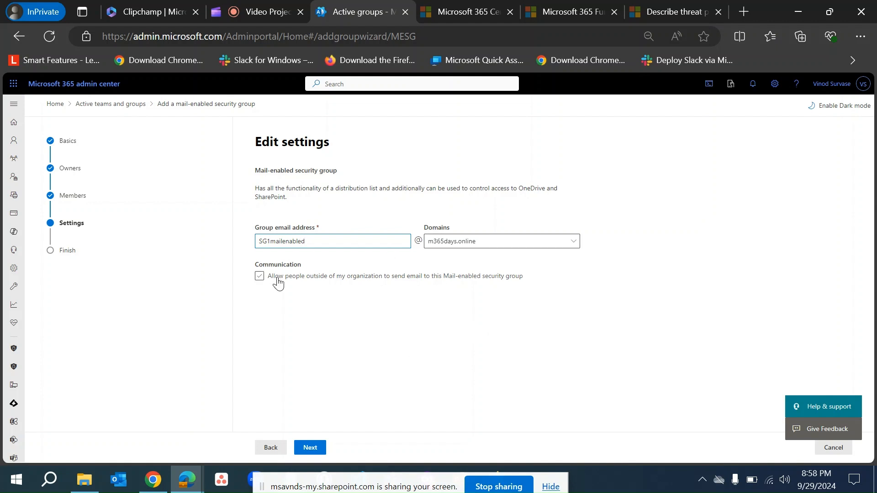
{"action": "left_click", "coordinate": [278, 281]}
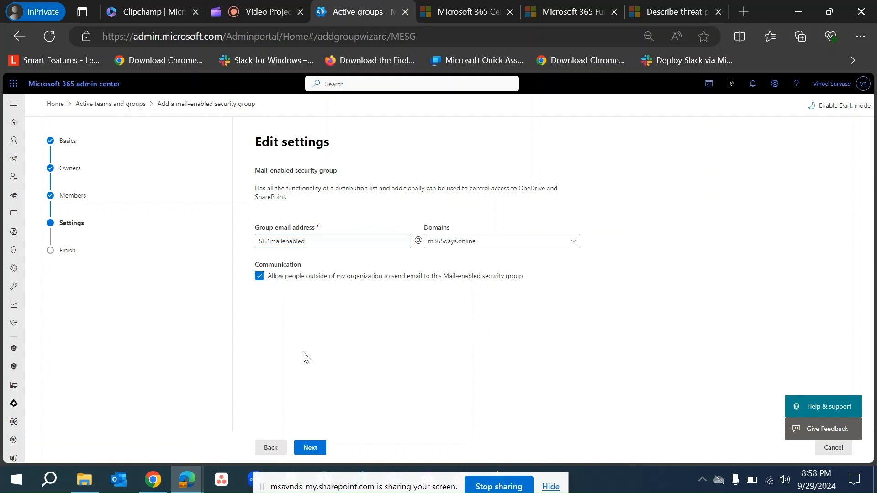
{"action": "left_click", "coordinate": [277, 281]}
{"action": "left_click", "coordinate": [261, 277]}
{"action": "left_click", "coordinate": [316, 448]}
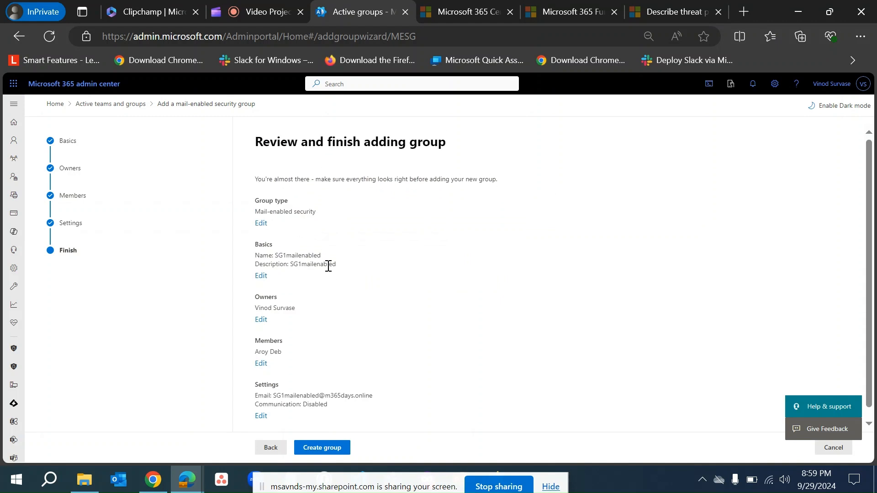
Review the mail-enabled security group's summary, create the group, and close the wizard.
{"action": "scroll", "coordinate": [334, 266], "scroll_direction": "down", "scroll_amount": 1}
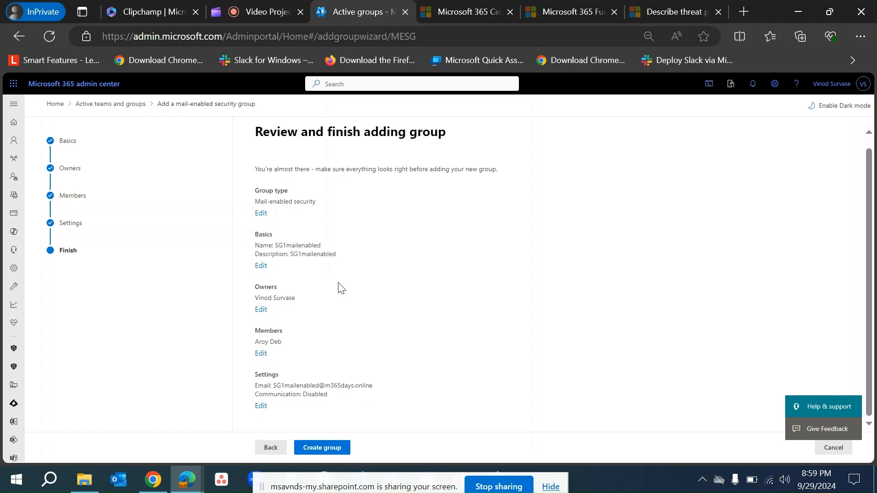
{"action": "left_click", "coordinate": [308, 447]}
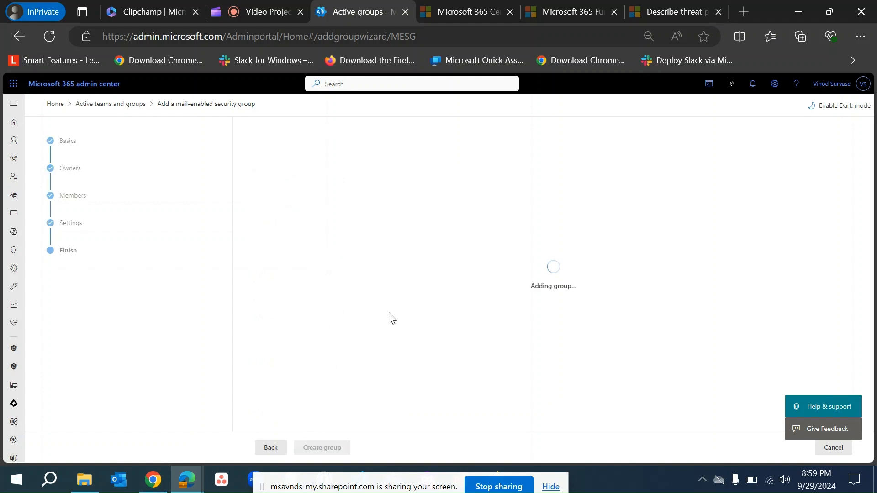
{"action": "left_click", "coordinate": [265, 12]}
{"action": "left_click", "coordinate": [344, 13]}
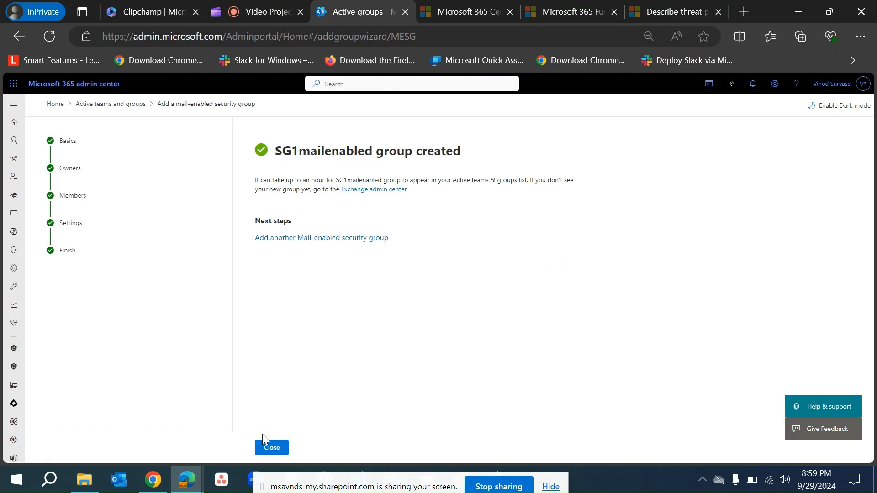
{"action": "left_click", "coordinate": [272, 447]}
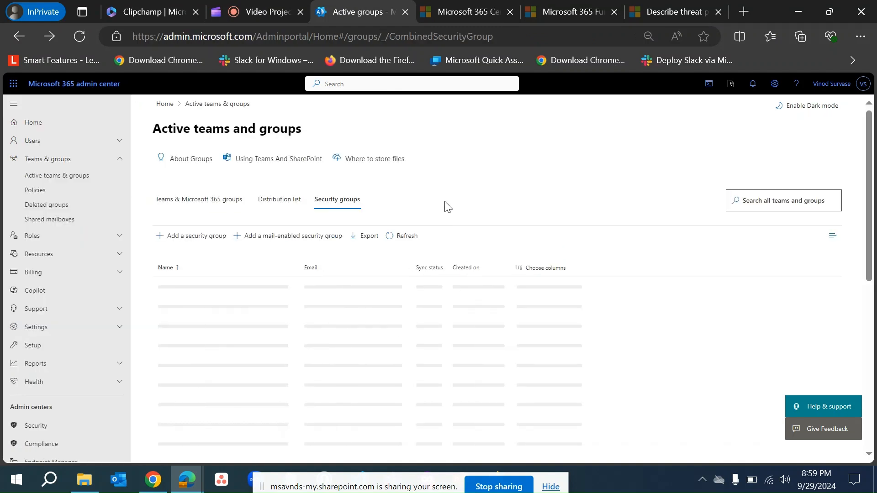
Search all teams and groups for SG1mailenabled, check its entry, and clear the search.
{"action": "left_click", "coordinate": [752, 202]}
{"action": "key", "text": "ctrl+v"}
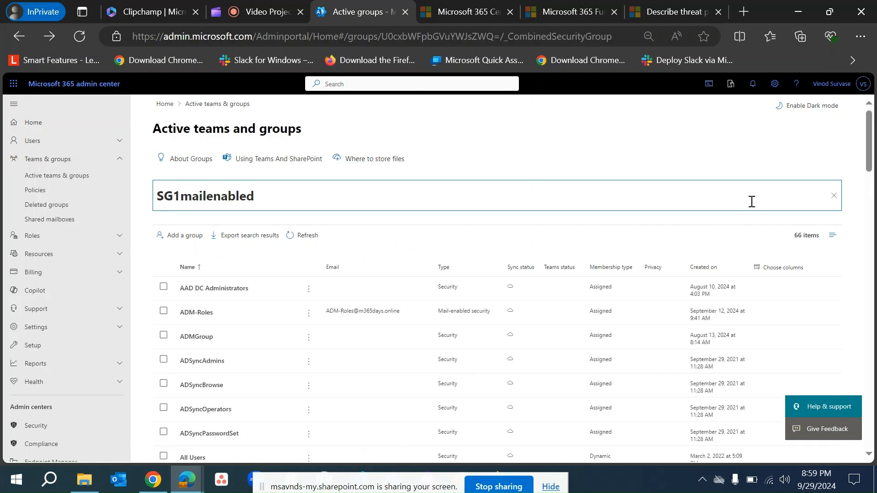
{"action": "key", "text": "Return"}
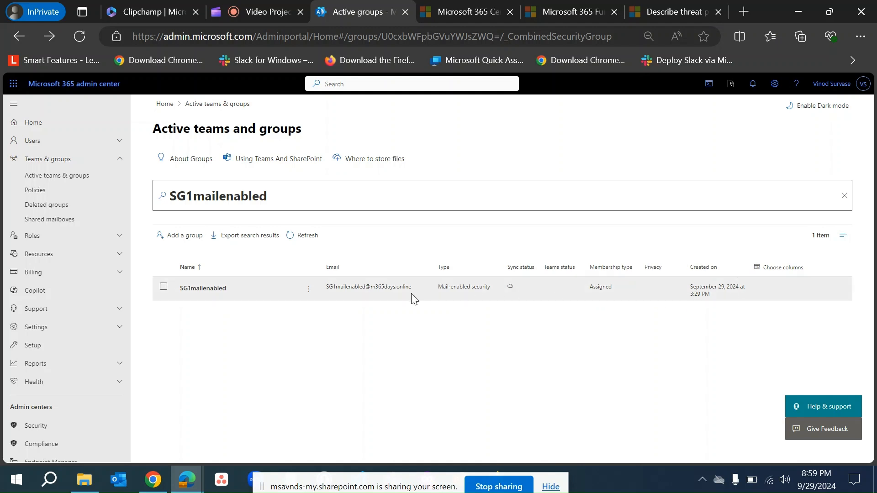
{"action": "left_click", "coordinate": [845, 197]}
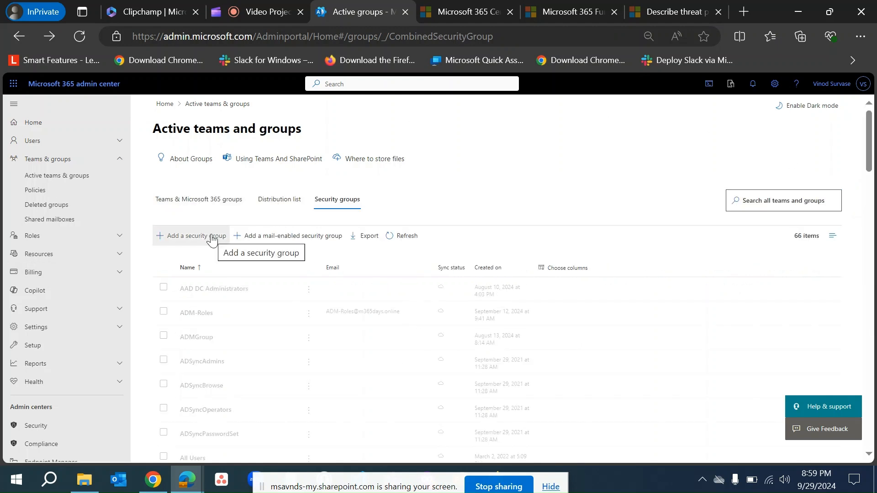
Switch to the Microsoft Entra admin center through Identity, open the list of all groups, and search it for sg1.
{"action": "scroll", "coordinate": [65, 313], "scroll_direction": "down", "scroll_amount": 3}
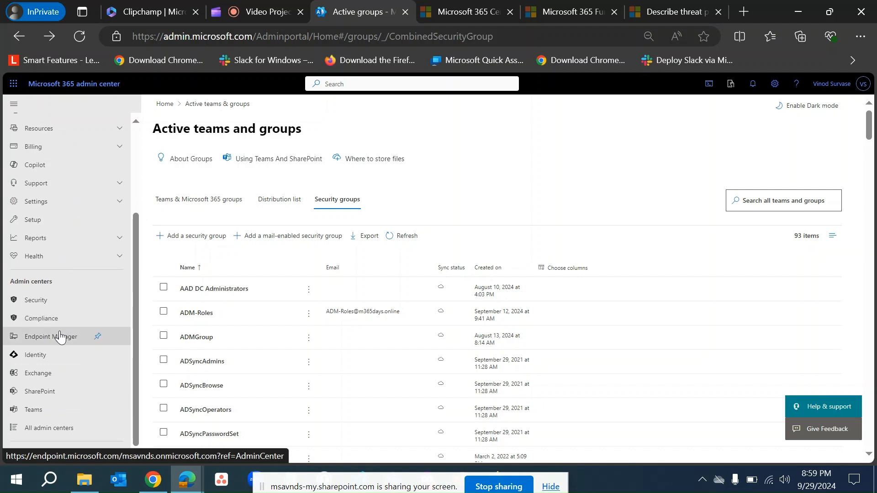
{"action": "left_click", "coordinate": [41, 355]}
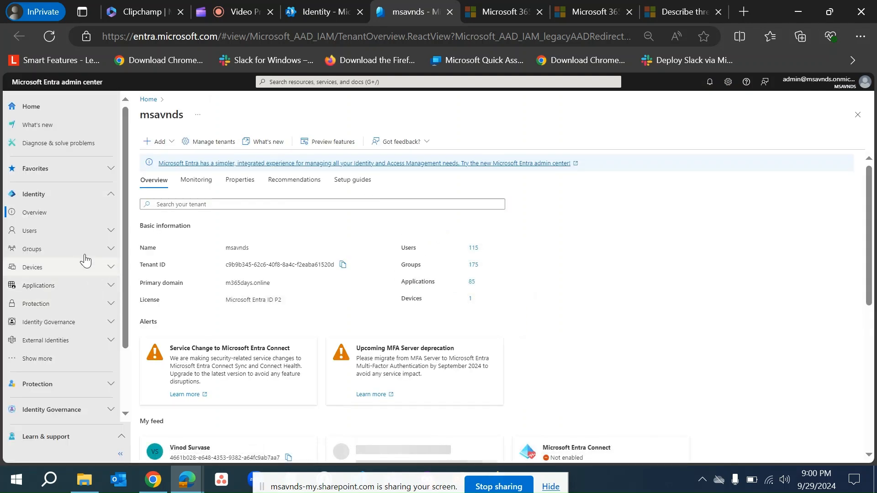
{"action": "left_click", "coordinate": [50, 250]}
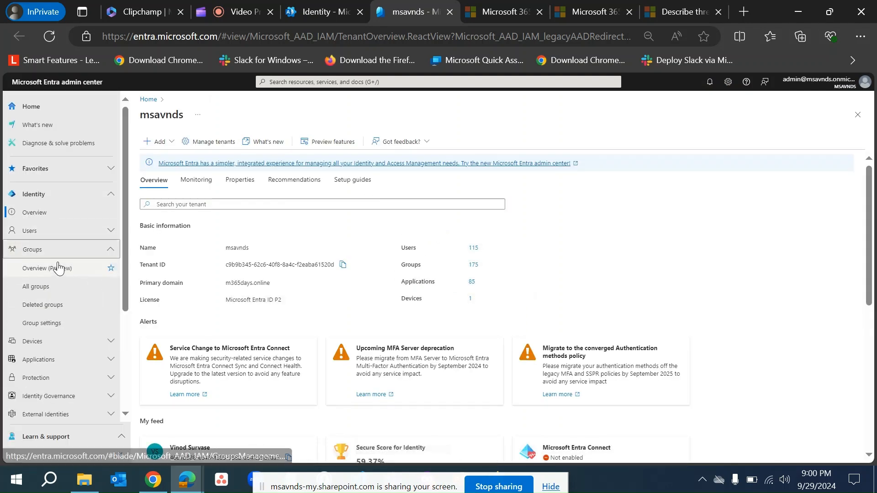
{"action": "left_click", "coordinate": [53, 286]}
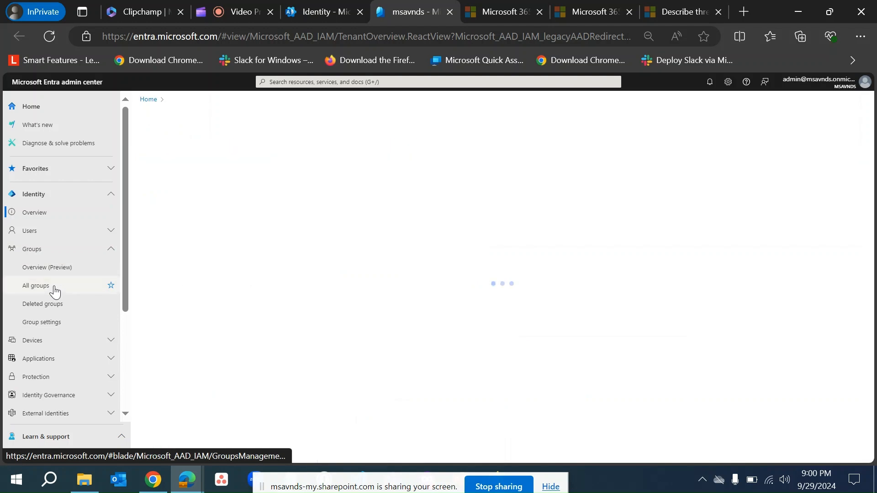
{"action": "left_click", "coordinate": [355, 166]}
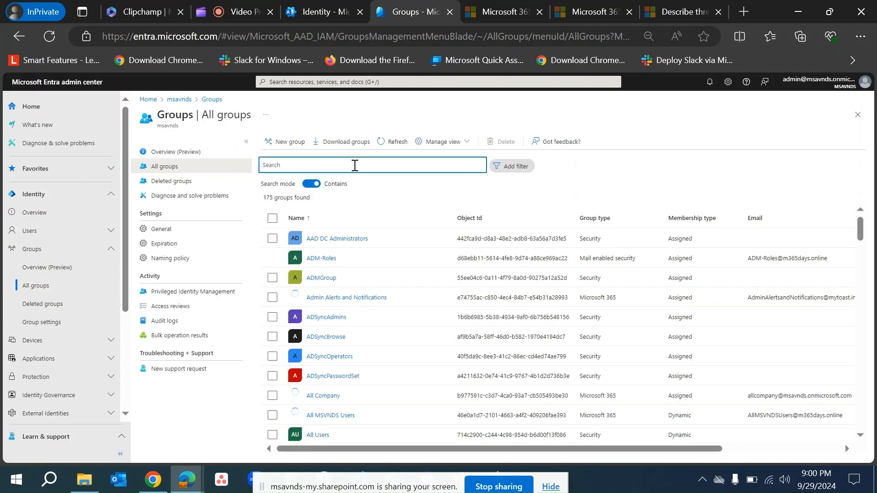
{"action": "type", "text": "sg1"}
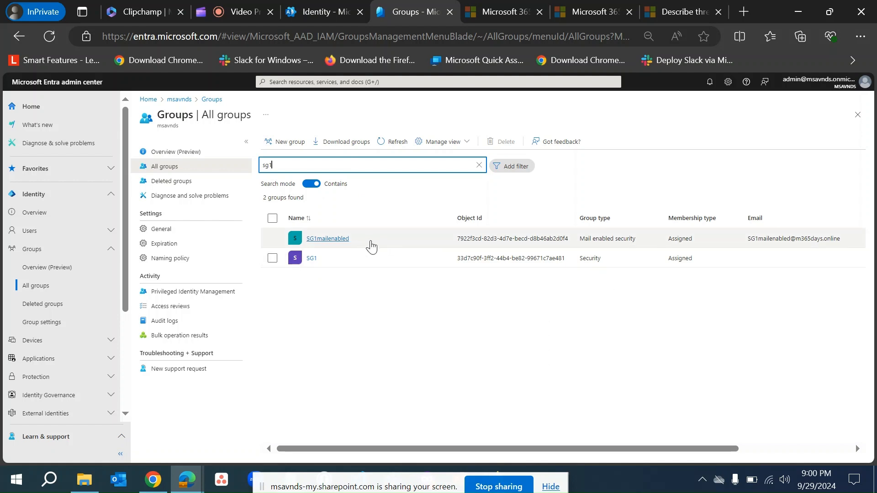
Examine the object ID, group type, membership type, email and source of SG1mailenabled and SG1.
{"action": "left_click", "coordinate": [441, 328]}
{"action": "scroll", "coordinate": [441, 328], "scroll_direction": "right", "scroll_amount": 3}
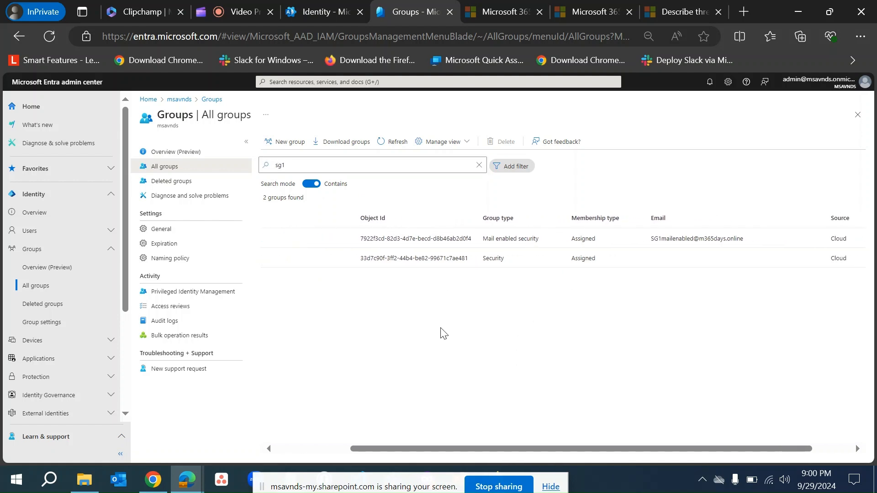
{"action": "scroll", "coordinate": [441, 328], "scroll_direction": "left", "scroll_amount": 3}
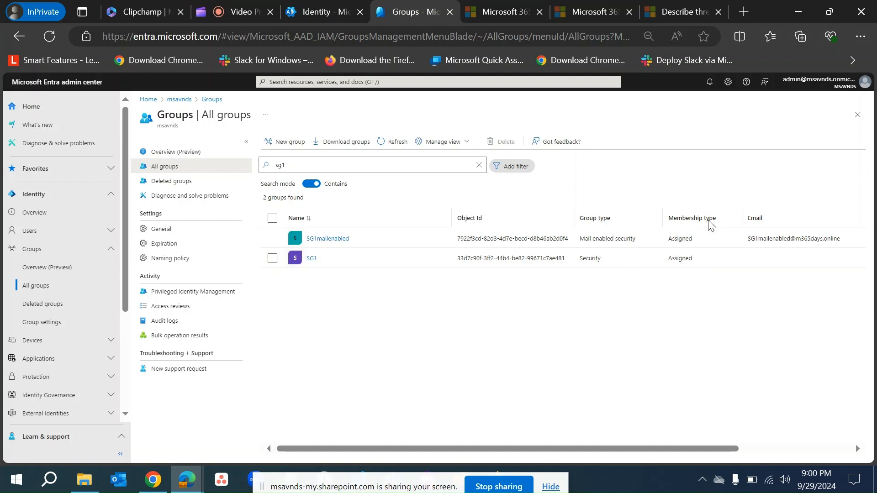
{"action": "scroll", "coordinate": [706, 255], "scroll_direction": "right", "scroll_amount": 1}
{"action": "scroll", "coordinate": [703, 279], "scroll_direction": "right", "scroll_amount": 5}
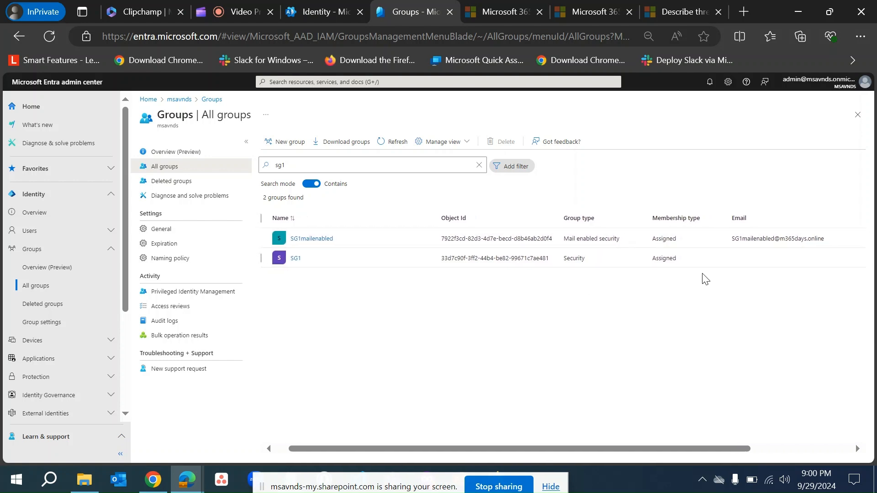
{"action": "scroll", "coordinate": [691, 295], "scroll_direction": "right", "scroll_amount": 3}
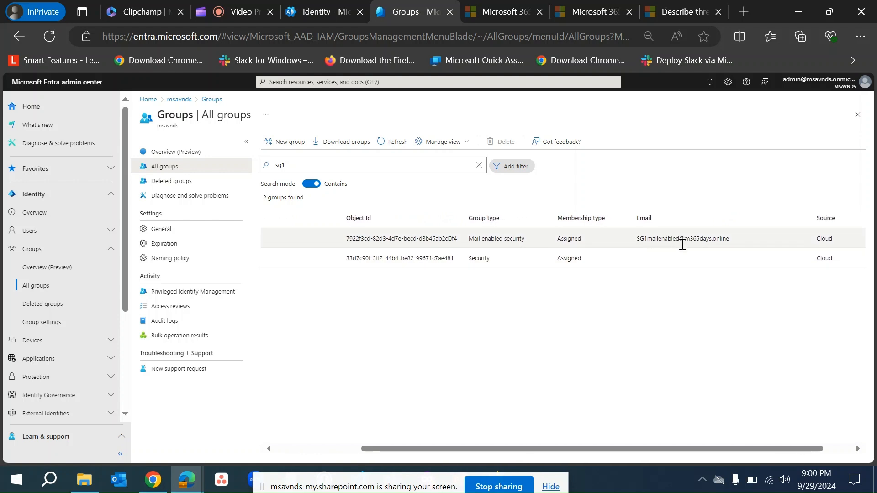
{"action": "scroll", "coordinate": [671, 242], "scroll_direction": "right", "scroll_amount": 3}
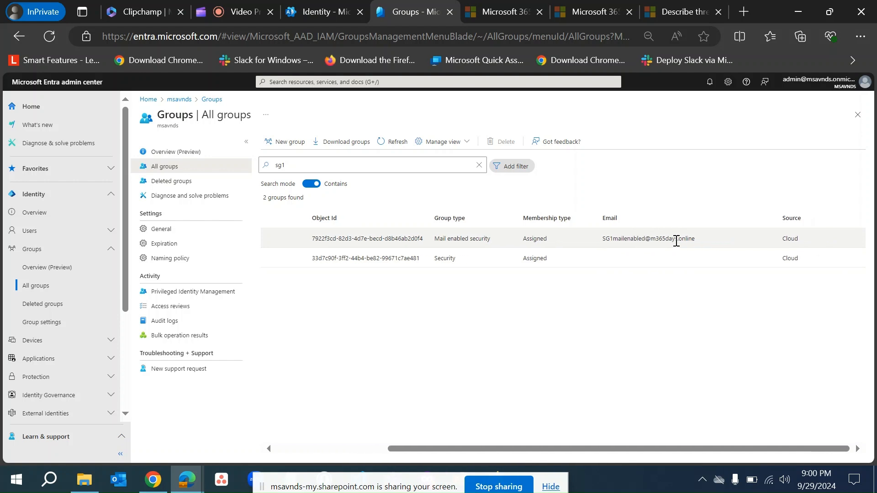
{"action": "scroll", "coordinate": [676, 246], "scroll_direction": "left", "scroll_amount": 10}
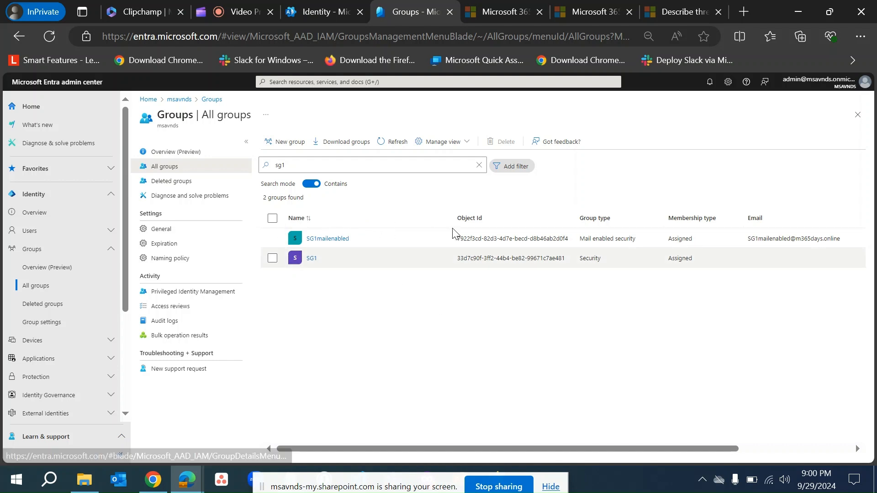
Replace the group search with group2without and check the matching group's type, membership type, email and source.
{"action": "left_click", "coordinate": [479, 170]}
{"action": "left_click", "coordinate": [479, 168]}
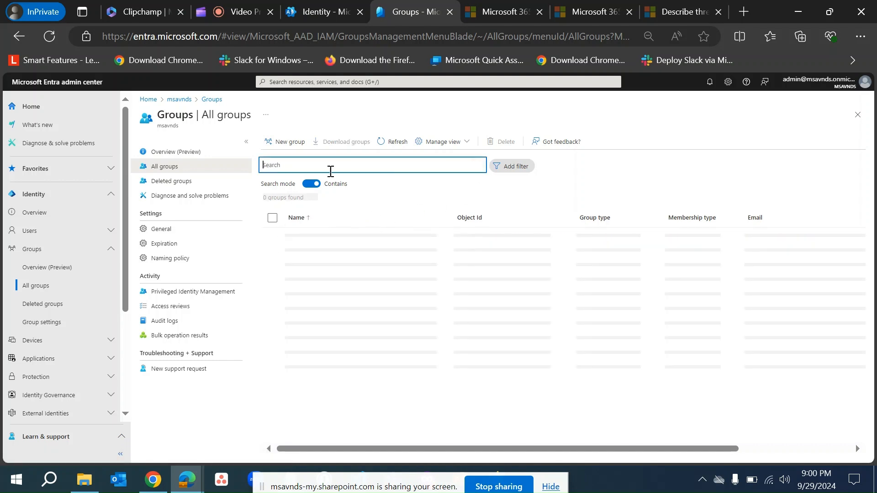
{"action": "left_click", "coordinate": [334, 170]}
{"action": "type", "text": "gl"}
{"action": "type", "text": "roup"}
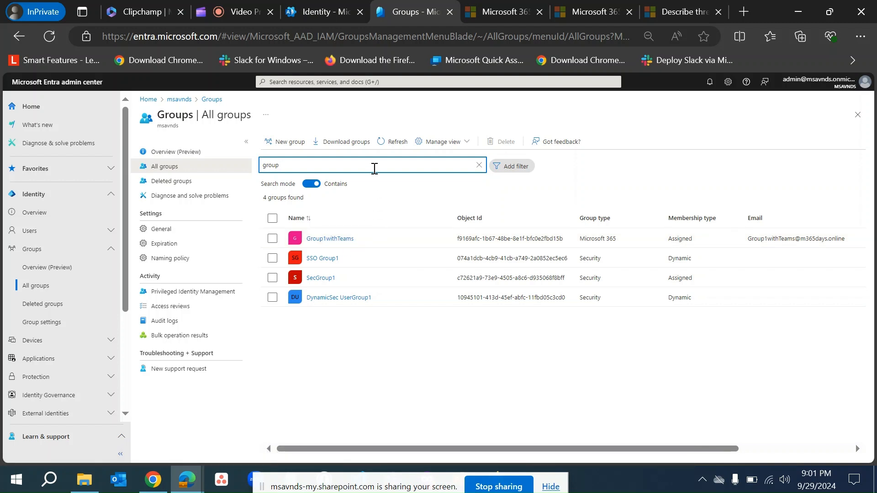
{"action": "type", "text": "without"}
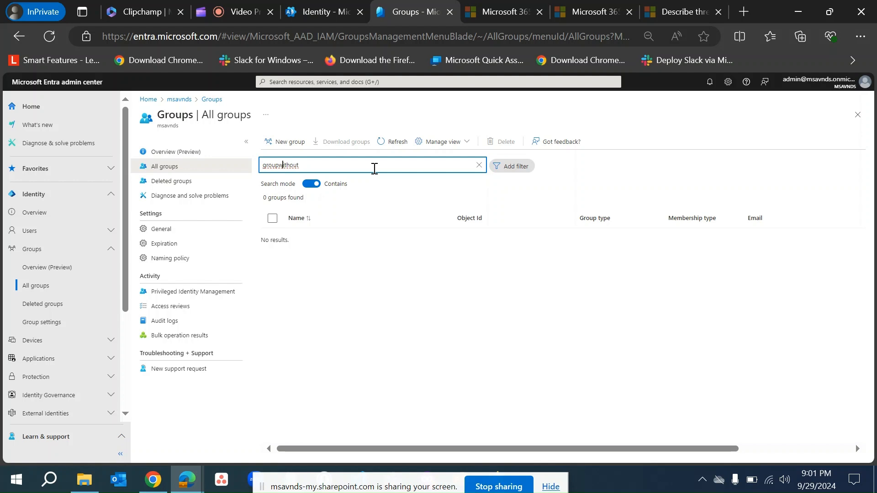
{"action": "key", "text": "Right"}
{"action": "key", "text": "Right"}
{"action": "key", "text": "Right"}
{"action": "key", "text": "Right"}
{"action": "key", "text": "Right"}
{"action": "key", "text": "Right"}
{"action": "key", "text": "Right"}
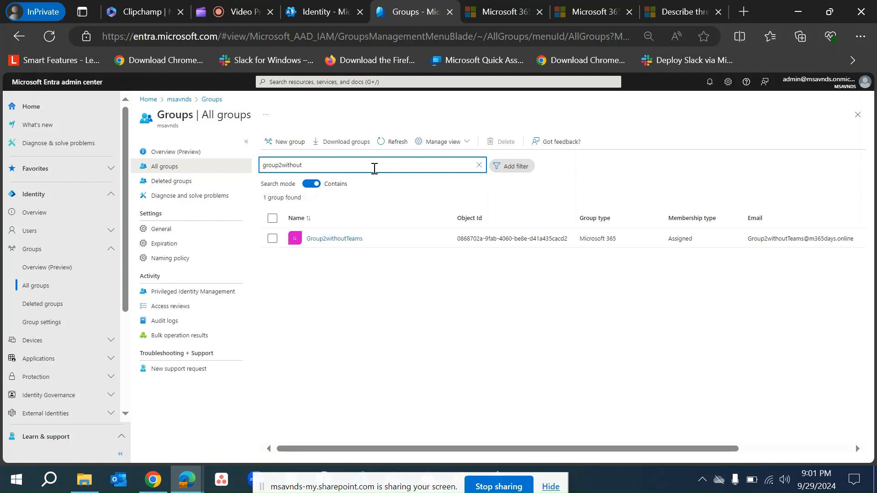
{"action": "left_click", "coordinate": [481, 336]}
{"action": "scroll", "coordinate": [480, 336], "scroll_direction": "right", "scroll_amount": 3}
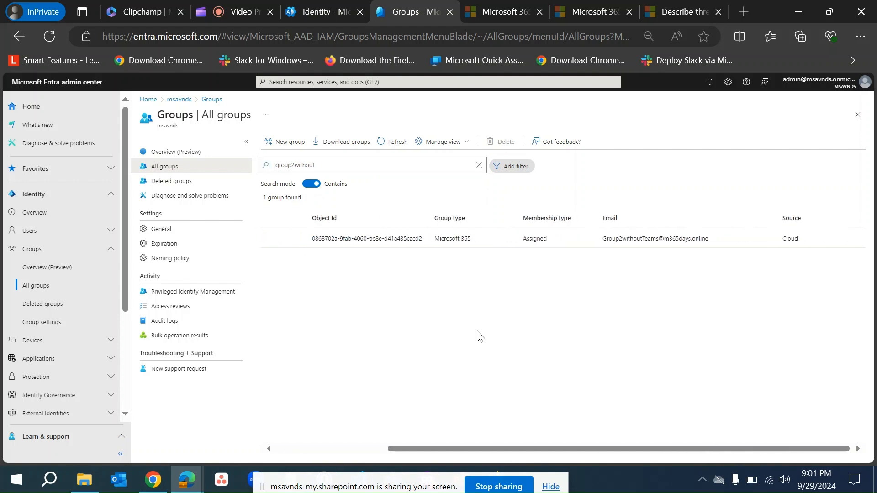
{"action": "scroll", "coordinate": [480, 337], "scroll_direction": "left", "scroll_amount": 3}
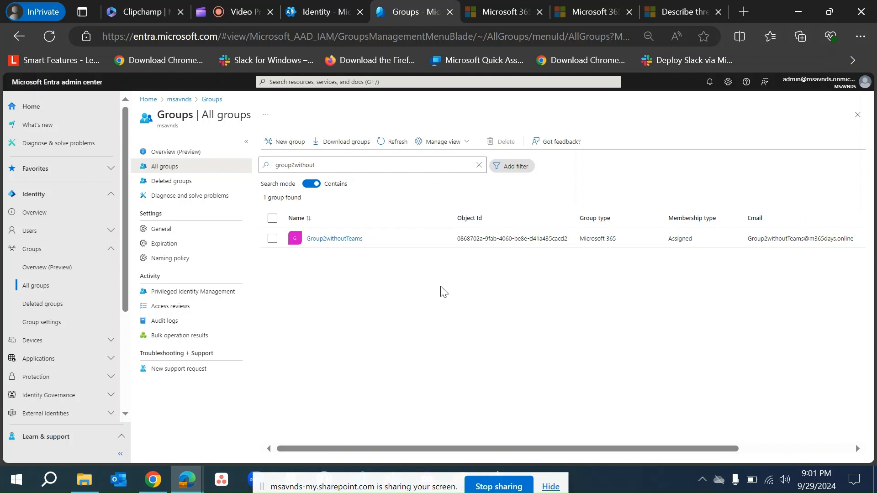
Open Group2withoutTeams and view its properties, including the available membership type options, leaving Assigned selected.
{"action": "left_click", "coordinate": [343, 239]}
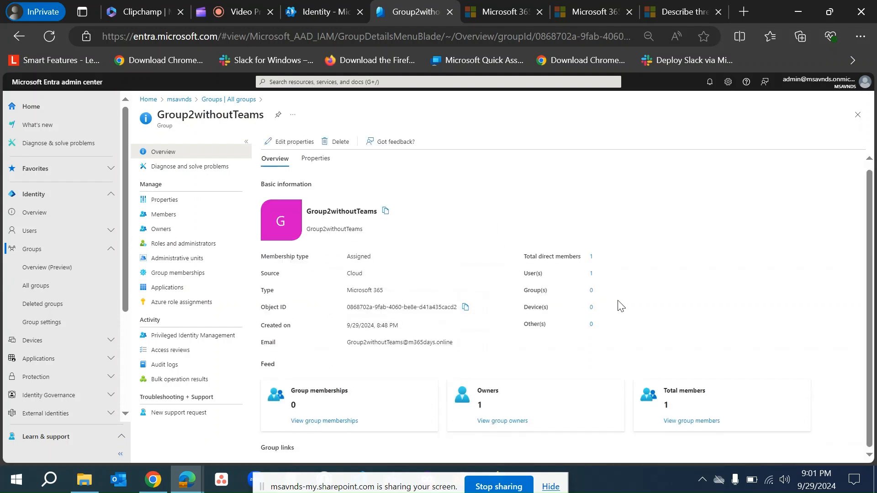
{"action": "left_click", "coordinate": [172, 203]}
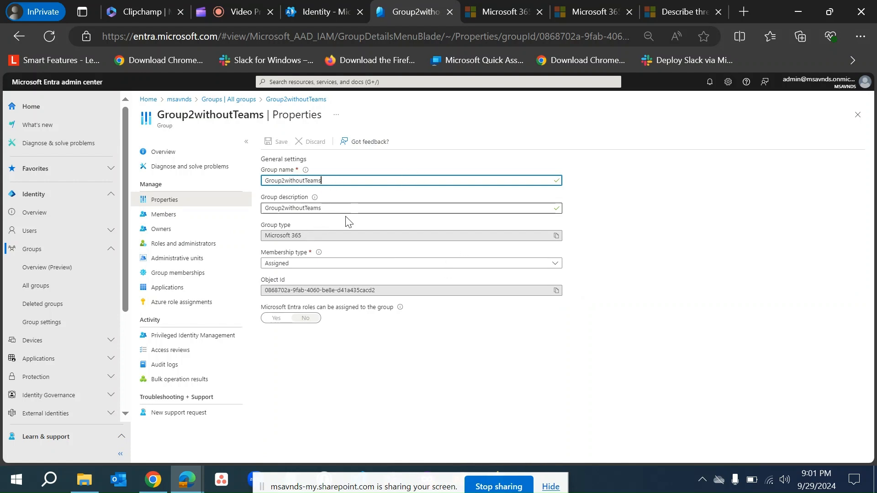
{"action": "left_click", "coordinate": [335, 264]}
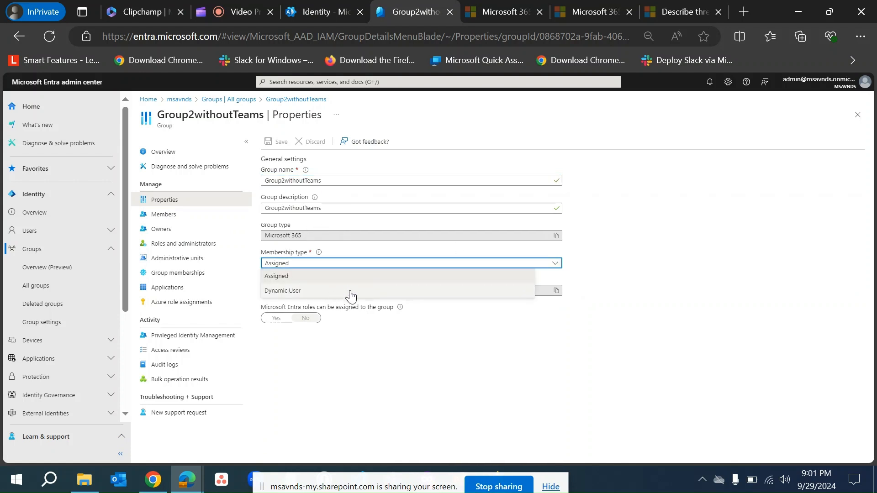
{"action": "left_click", "coordinate": [656, 290]}
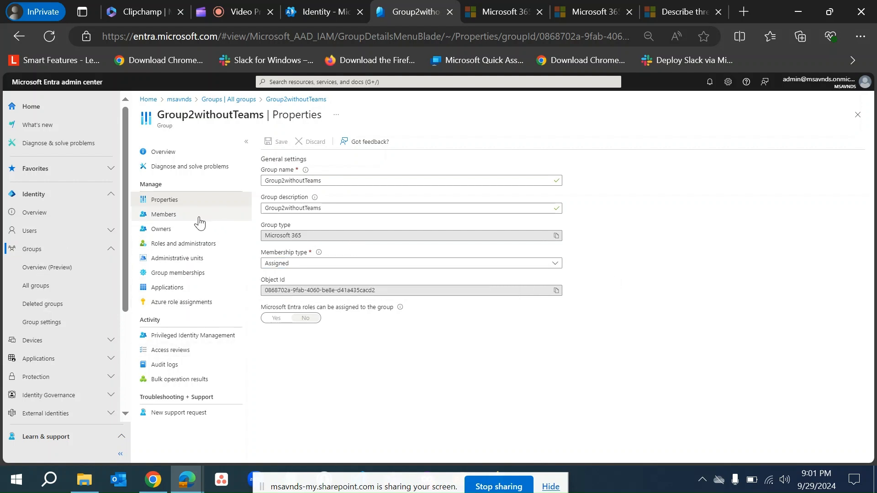
Review Group2withoutTeams' management pages from Members and Owners through roles, administrative units, group memberships, applications and Azure role assignments.
{"action": "left_click", "coordinate": [183, 217]}
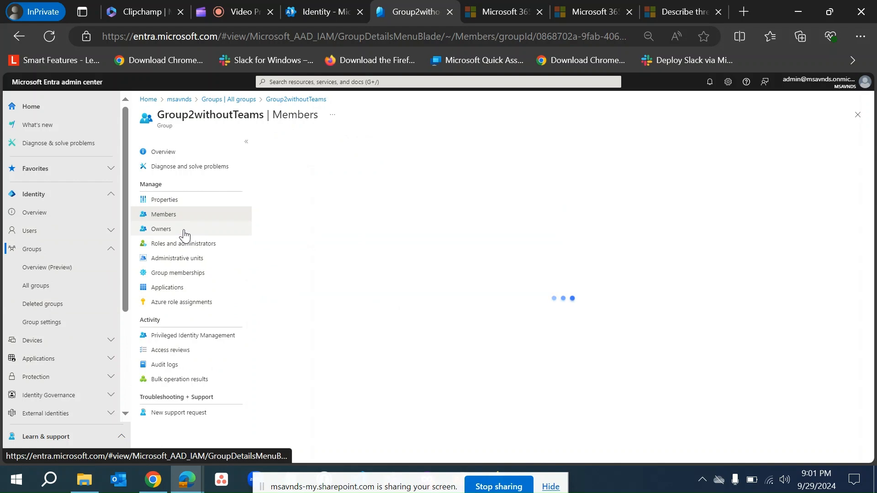
{"action": "left_click", "coordinate": [184, 232]}
{"action": "left_click", "coordinate": [185, 246]}
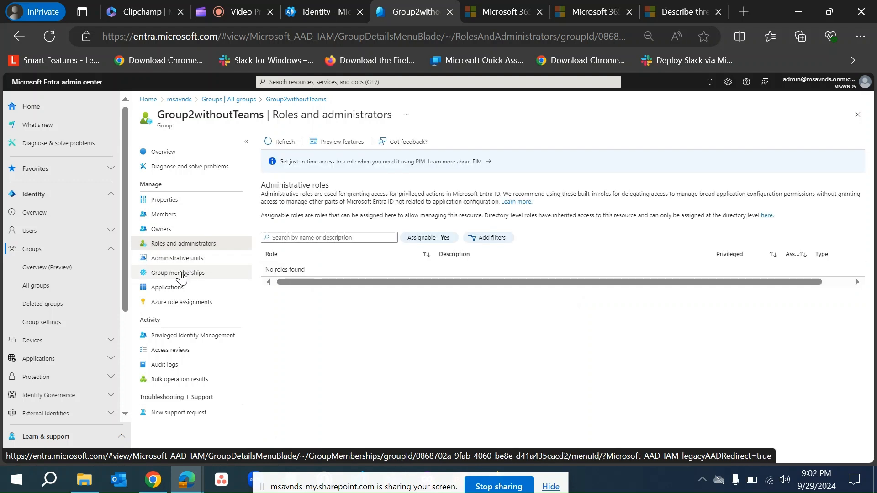
{"action": "left_click", "coordinate": [186, 258]}
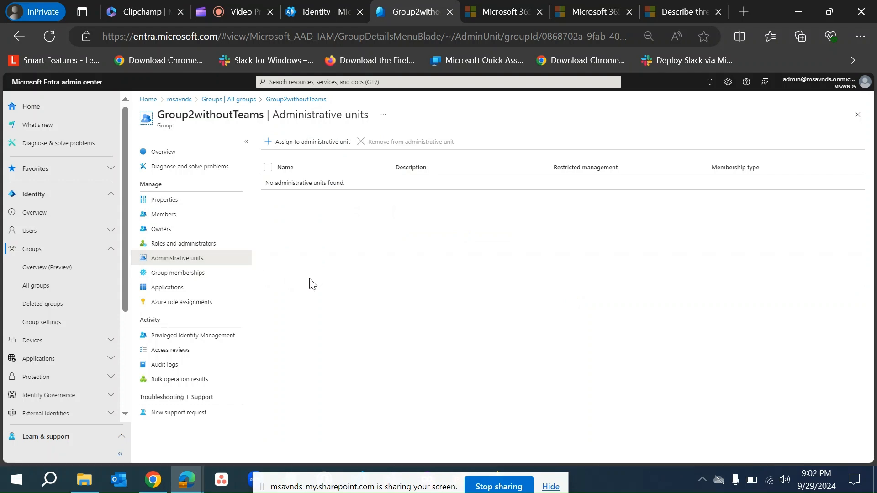
{"action": "left_click", "coordinate": [190, 274]}
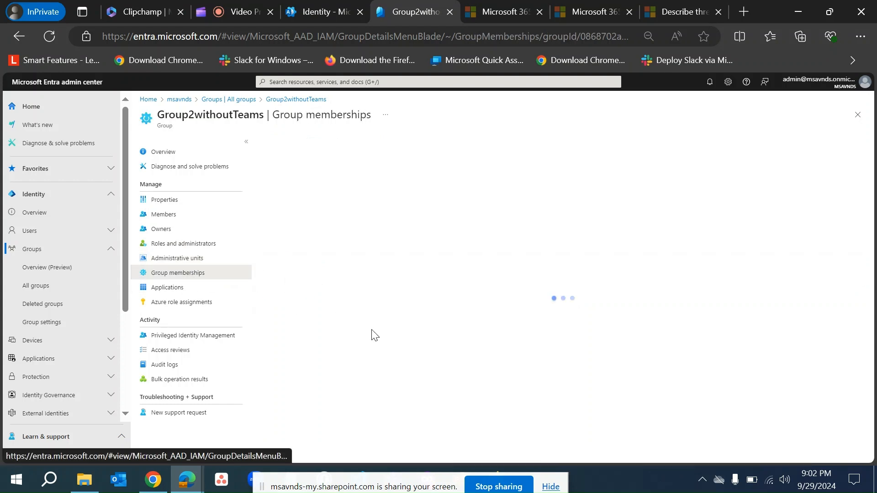
{"action": "left_click", "coordinate": [181, 295]}
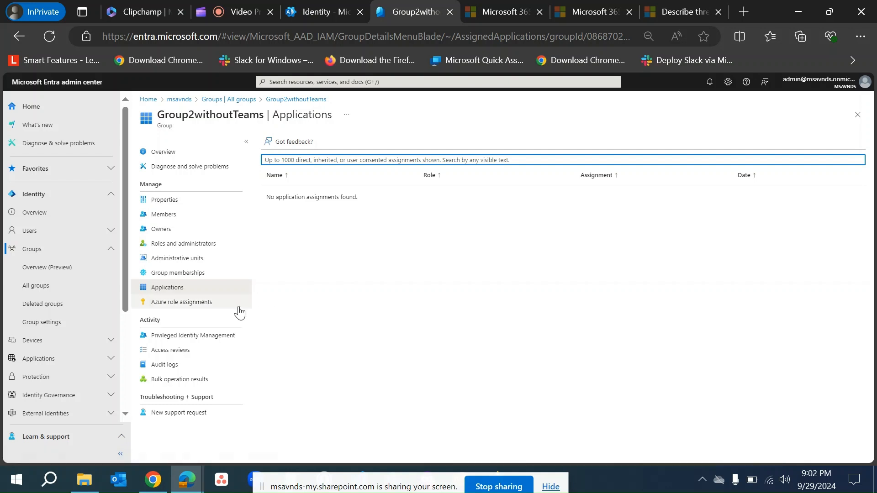
{"action": "left_click", "coordinate": [191, 304]}
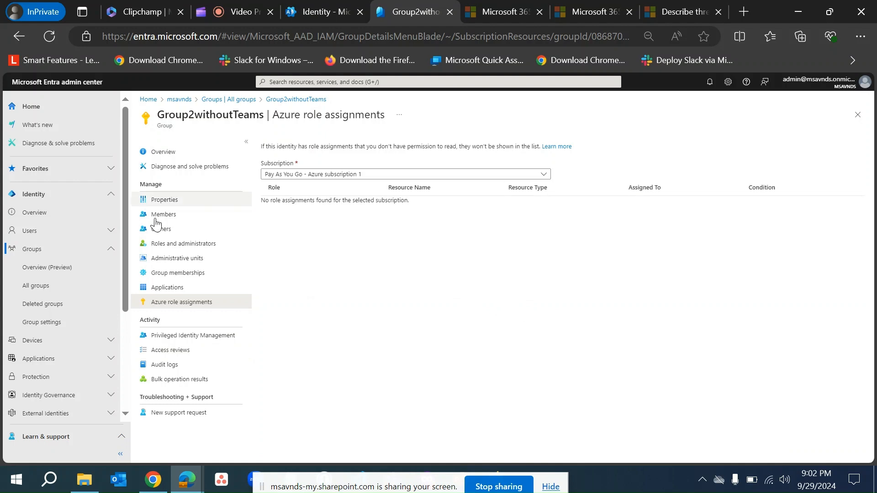
Return to the list of all groups, replace the existing search with sg, and clear it after checking the matches.
{"action": "left_click", "coordinate": [230, 100]}
{"action": "left_click", "coordinate": [478, 165]}
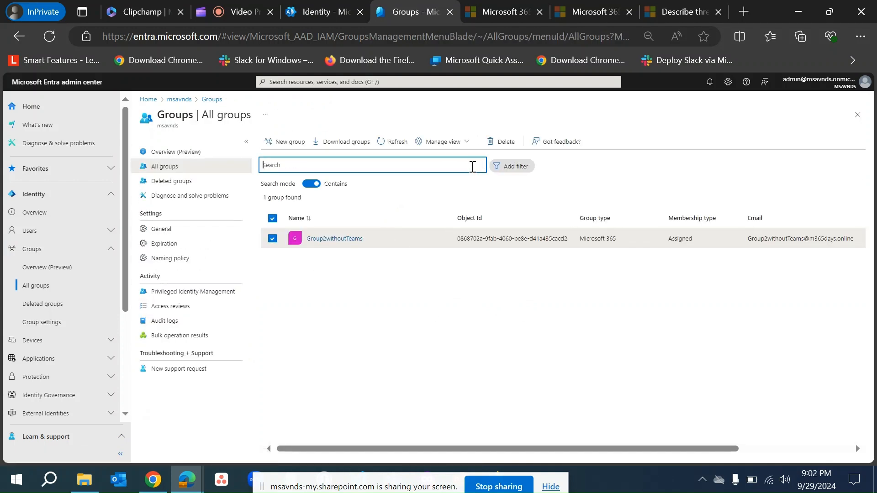
{"action": "left_click", "coordinate": [351, 166]}
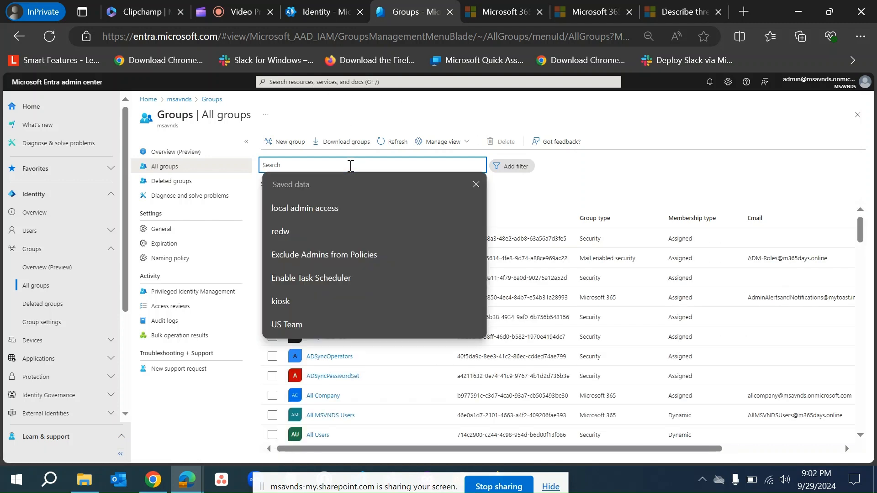
{"action": "type", "text": "sg"}
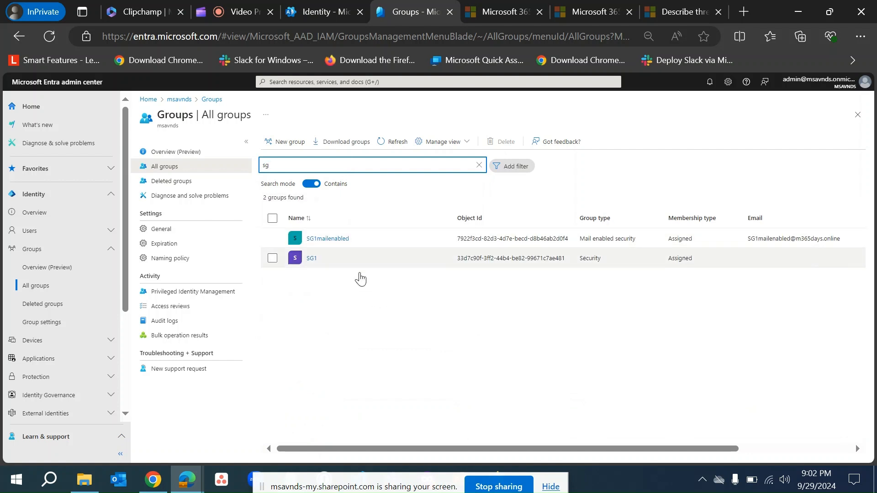
{"action": "left_click", "coordinate": [478, 165]}
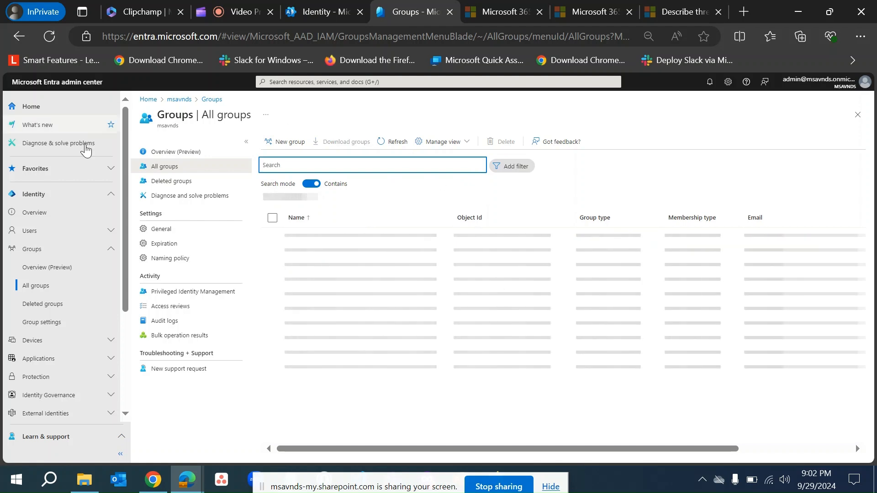
Switch to the Microsoft 365 admin center, open the Exchange admin center from it, and show the recipient groups.
{"action": "key", "text": "ctrl+shift+Tab"}
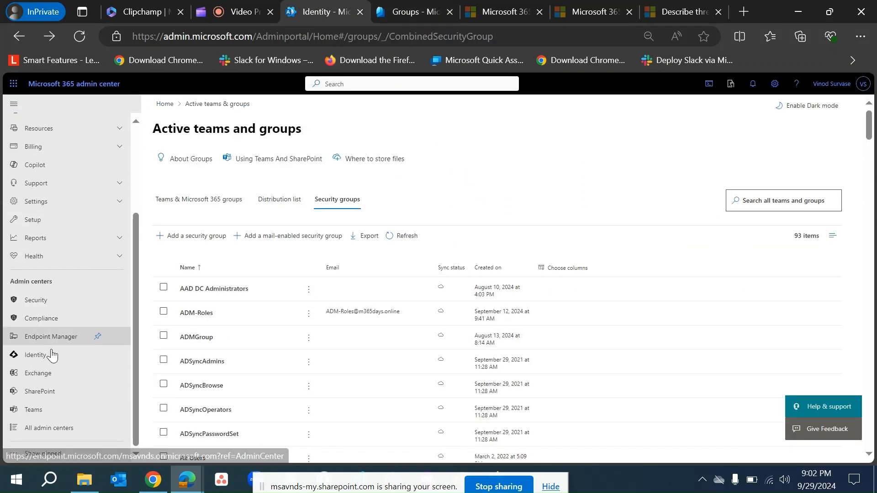
{"action": "left_click", "coordinate": [52, 379]}
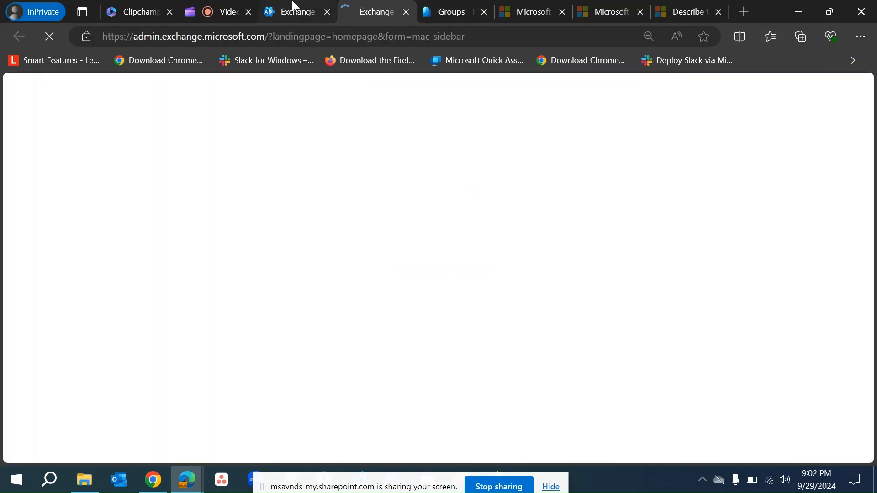
{"action": "left_click", "coordinate": [293, 3]}
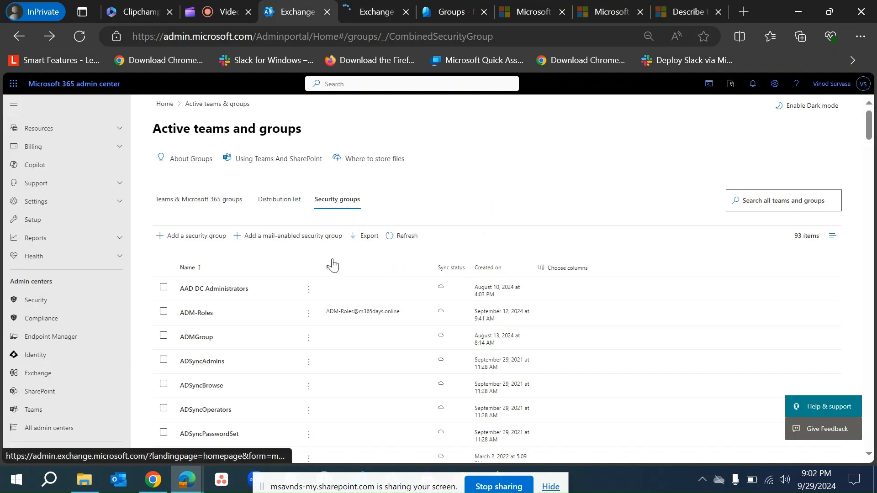
{"action": "left_click", "coordinate": [374, 13]}
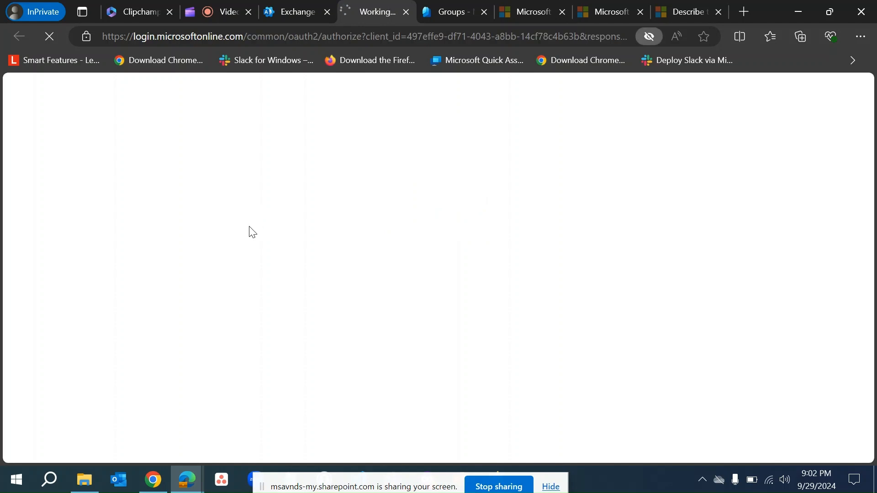
{"action": "left_click", "coordinate": [206, 10]}
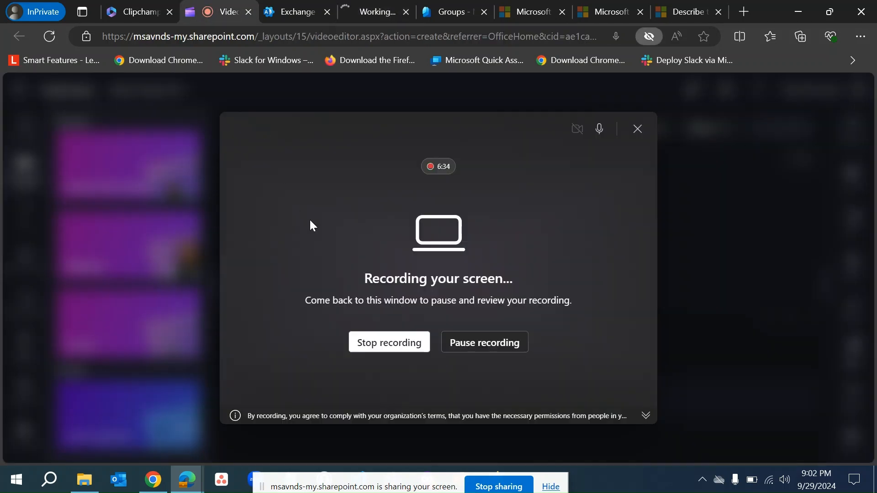
{"action": "left_click", "coordinate": [360, 7]}
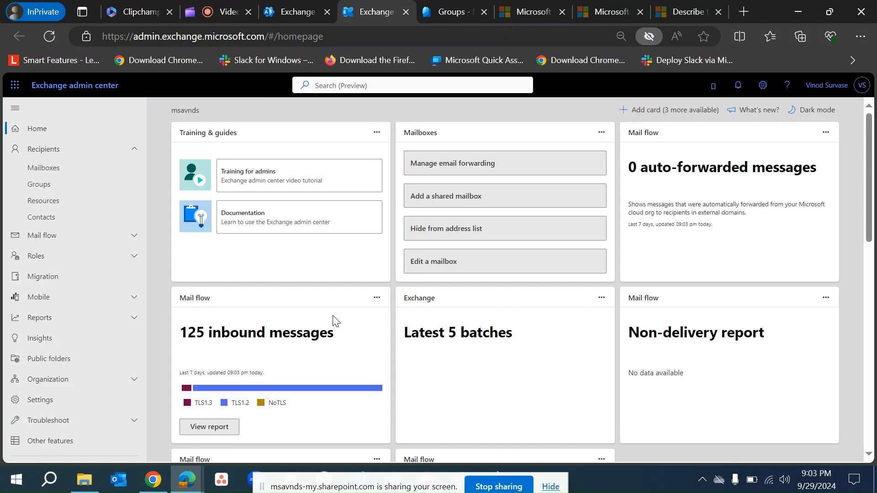
{"action": "left_click", "coordinate": [51, 190]}
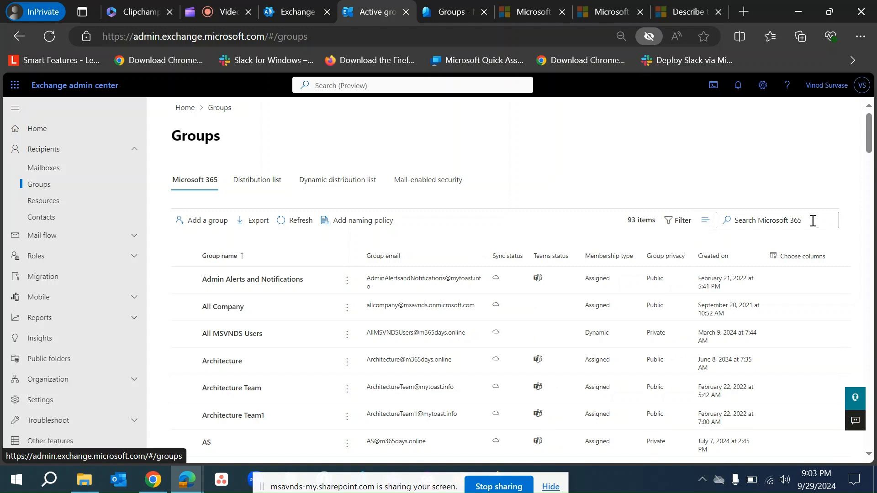
Search the Microsoft 365 groups for sg1 and sg, then clear the search and refresh the list.
{"action": "left_click", "coordinate": [782, 221]}
{"action": "type", "text": "sg"}
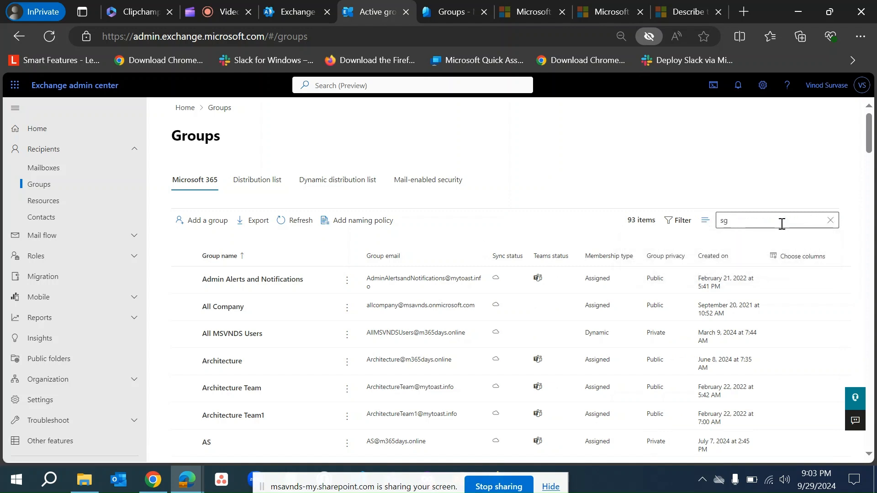
{"action": "type", "text": "1"}
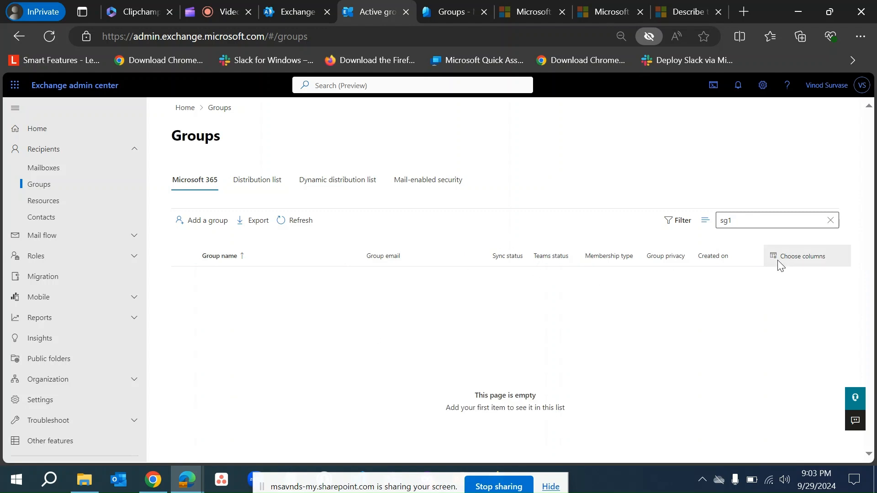
{"action": "double_click", "coordinate": [779, 226]}
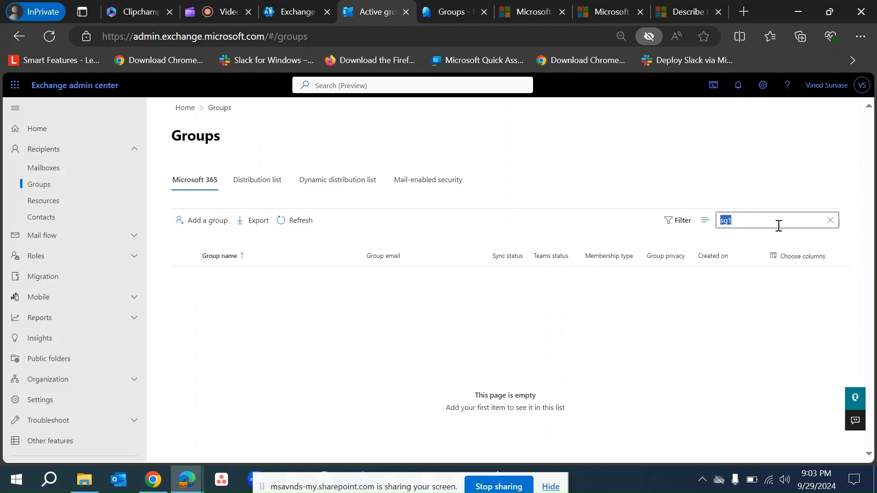
{"action": "key", "text": "BackSpace"}
{"action": "type", "text": "sg"}
{"action": "left_click", "coordinate": [831, 220]}
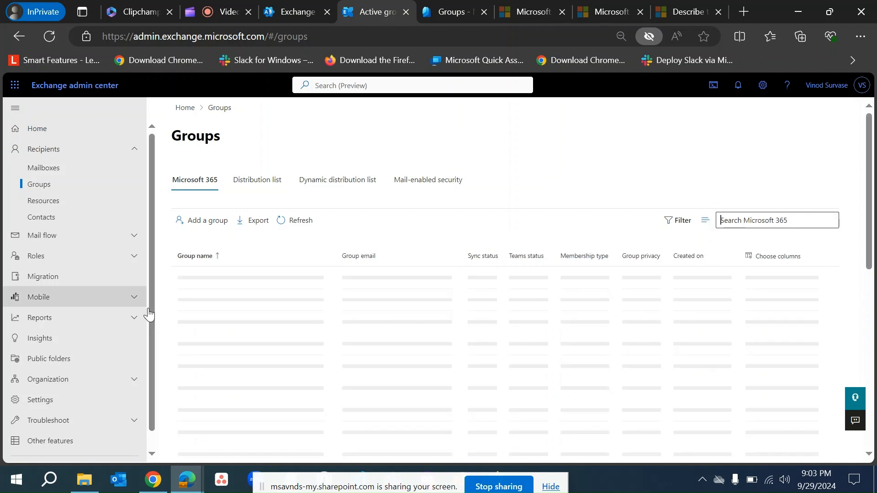
{"action": "left_click", "coordinate": [301, 221]}
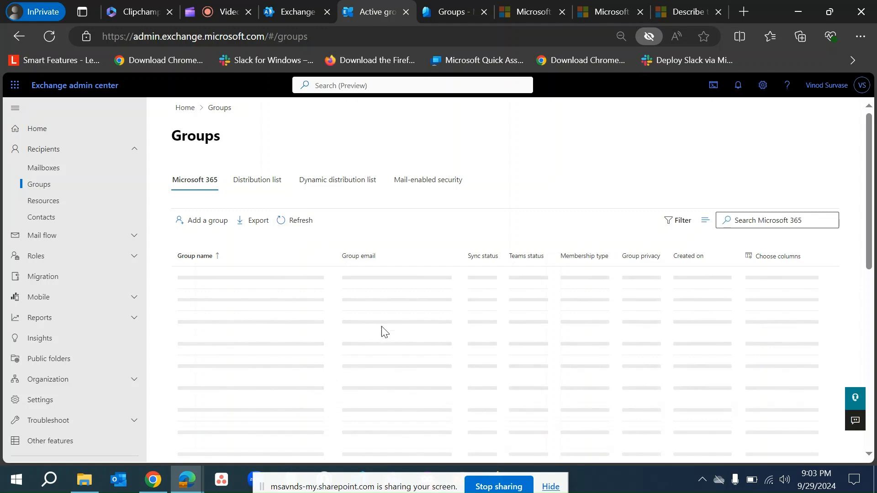
Search the distribution lists for dl101 and open the DL101 group's details.
{"action": "left_click", "coordinate": [257, 182]}
{"action": "left_click", "coordinate": [733, 219]}
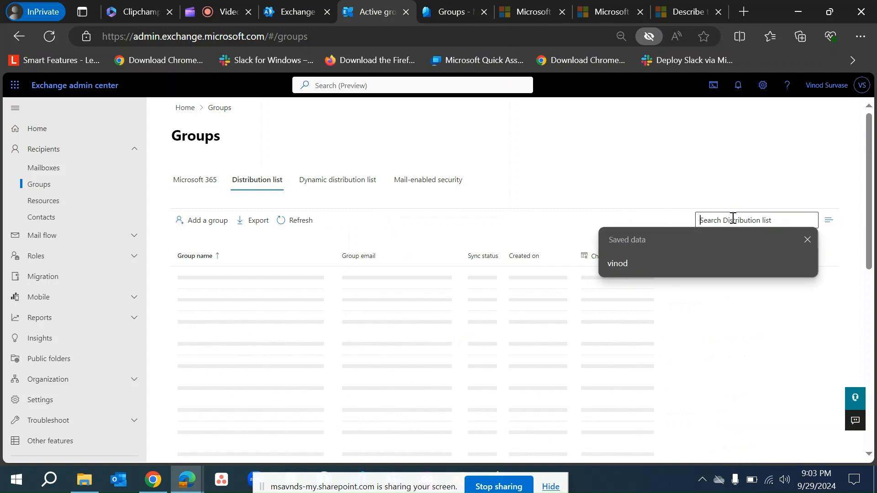
{"action": "type", "text": "dl101"}
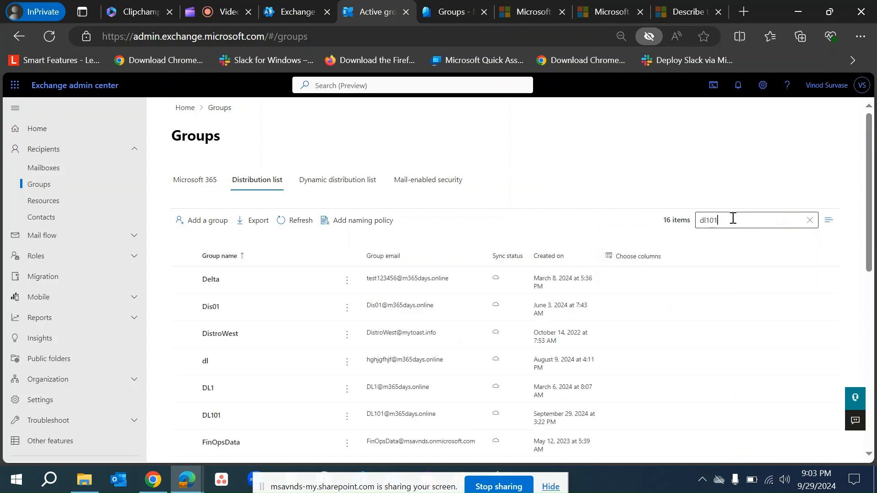
{"action": "key", "text": "Return"}
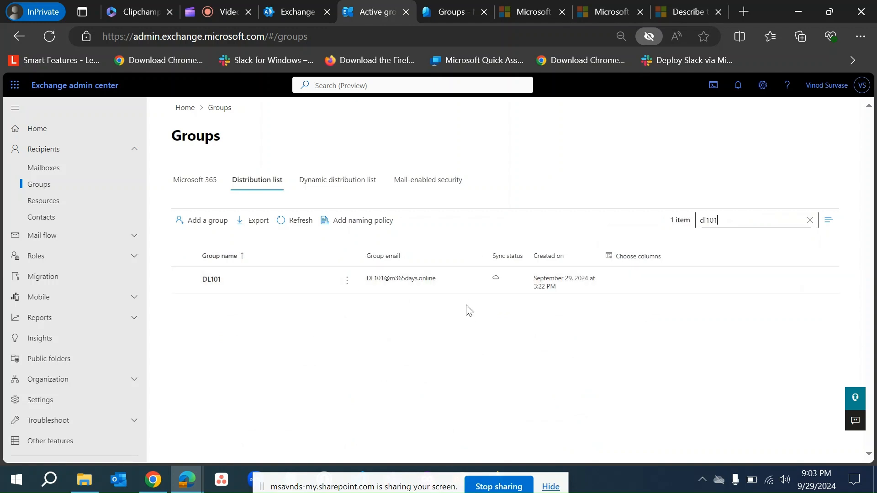
{"action": "left_click", "coordinate": [216, 286]}
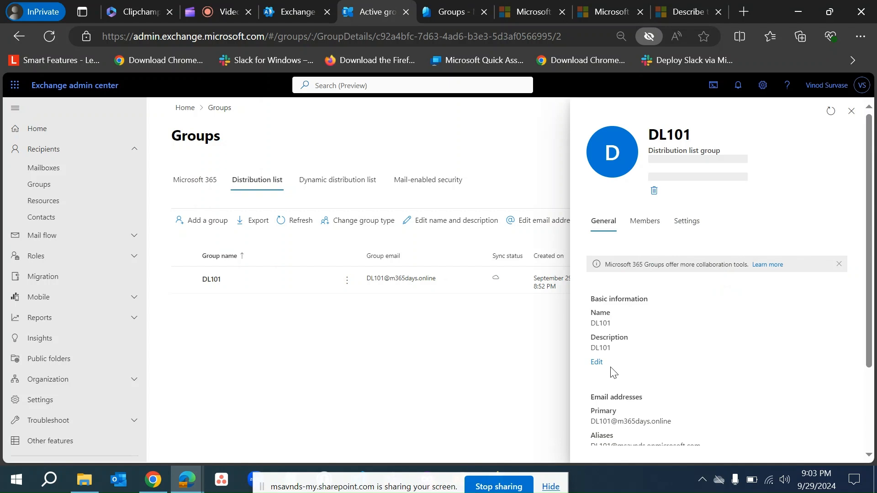
Review DL101's general information, owners and members, and delivery, delegate and approval settings, then close its details.
{"action": "scroll", "coordinate": [765, 269], "scroll_direction": "down", "scroll_amount": 2}
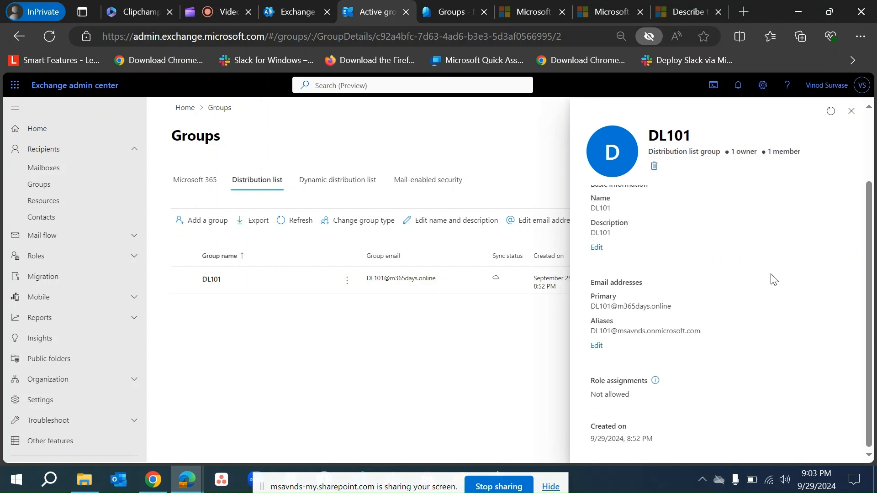
{"action": "scroll", "coordinate": [810, 305], "scroll_direction": "up", "scroll_amount": 2}
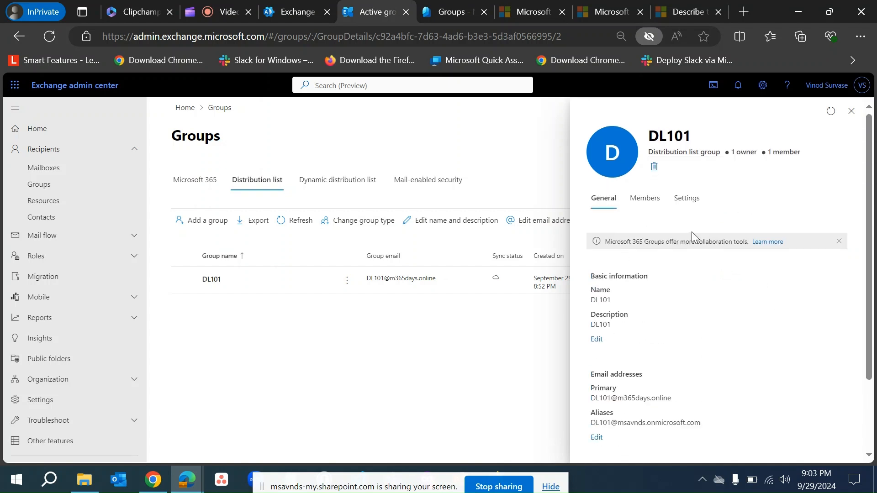
{"action": "left_click", "coordinate": [651, 208]}
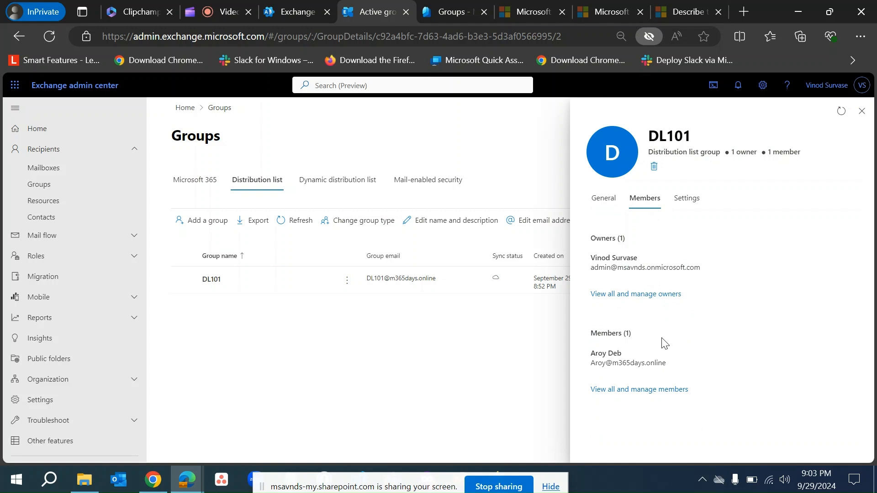
{"action": "left_click", "coordinate": [688, 198]}
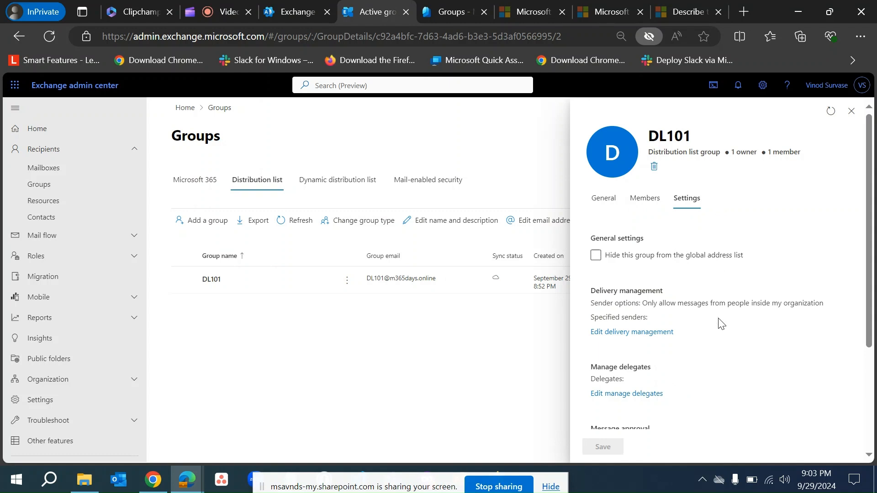
{"action": "scroll", "coordinate": [724, 302], "scroll_direction": "down", "scroll_amount": 1}
{"action": "scroll", "coordinate": [722, 297], "scroll_direction": "down", "scroll_amount": 1}
{"action": "scroll", "coordinate": [638, 284], "scroll_direction": "up", "scroll_amount": 2}
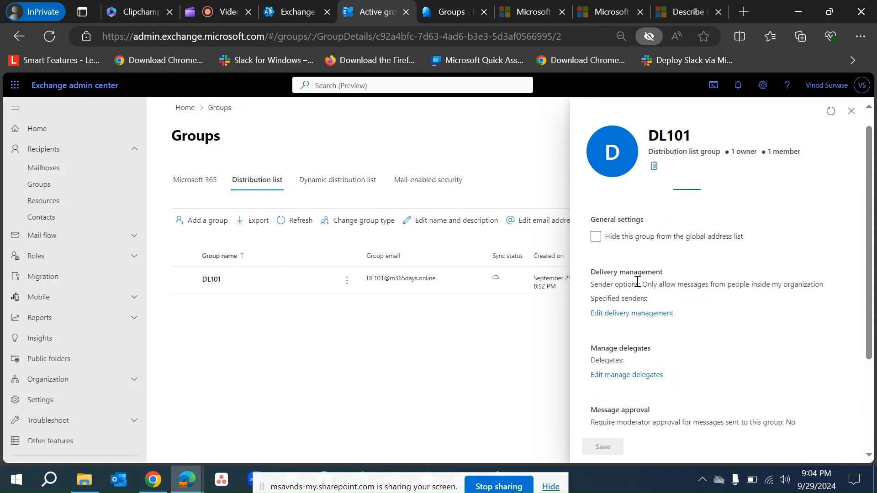
{"action": "scroll", "coordinate": [720, 303], "scroll_direction": "down", "scroll_amount": 3}
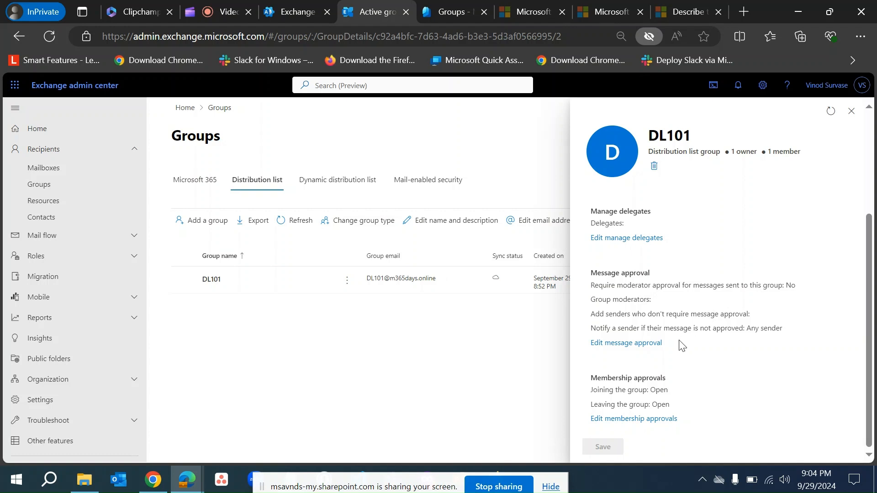
{"action": "scroll", "coordinate": [697, 352], "scroll_direction": "up", "scroll_amount": 3}
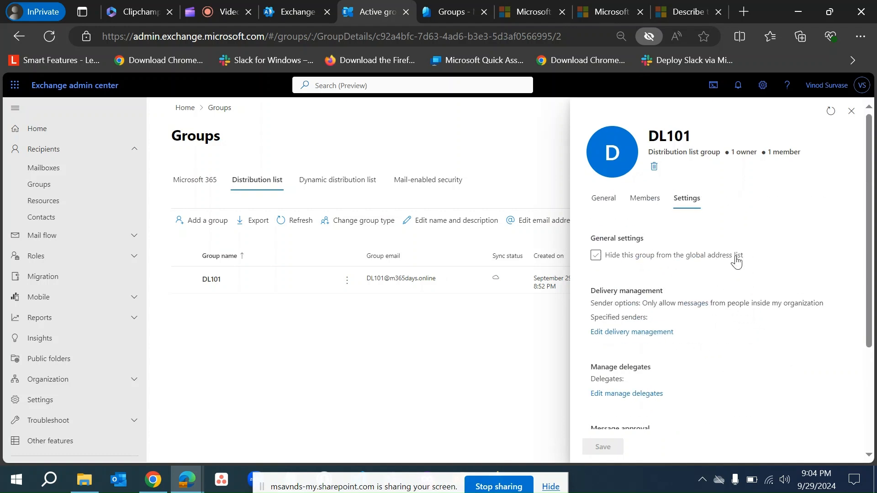
{"action": "left_click", "coordinate": [852, 111]}
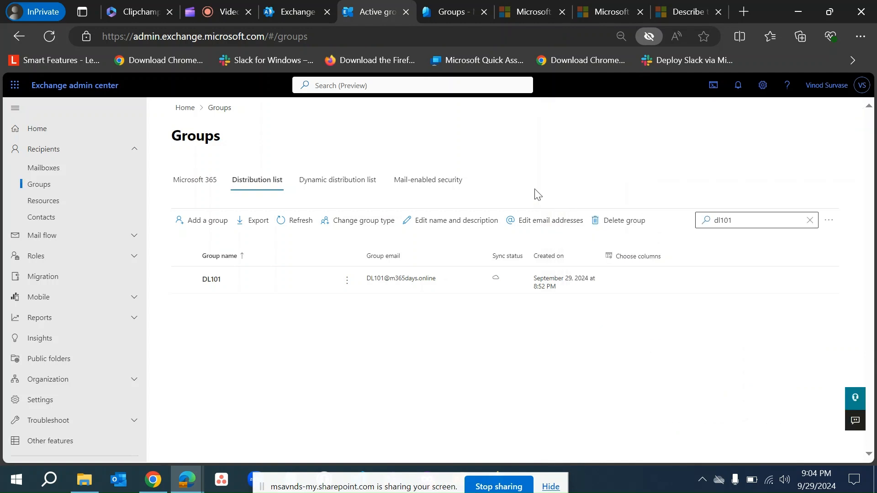
List the mail-enabled security groups without the dl101 search and open the SG1mailenabled group's details.
{"action": "left_click", "coordinate": [419, 185]}
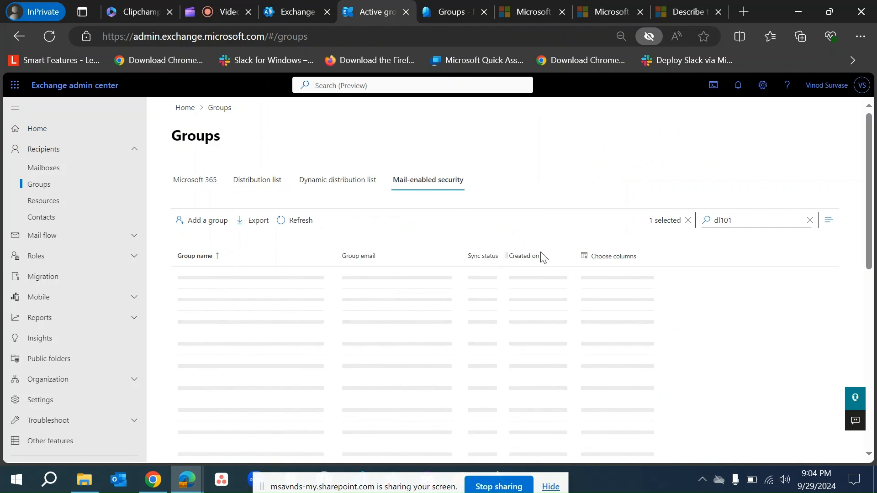
{"action": "left_click", "coordinate": [730, 223]}
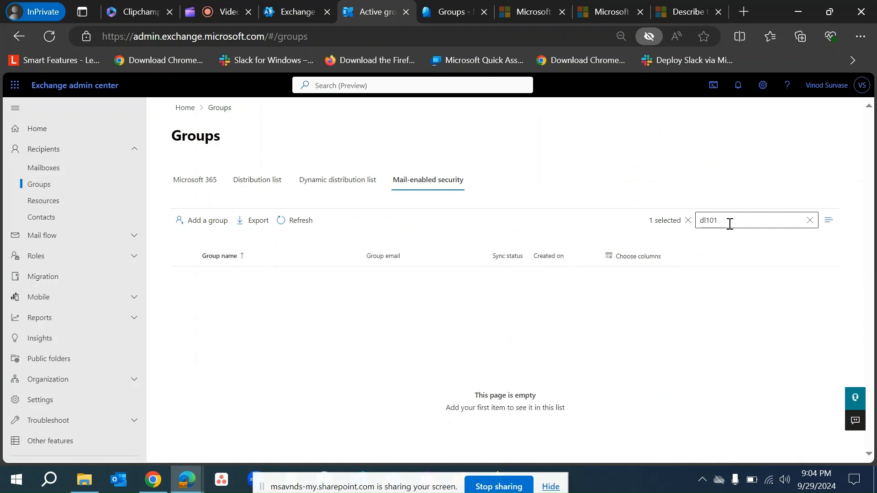
{"action": "left_click", "coordinate": [809, 221]}
{"action": "left_click", "coordinate": [758, 222]}
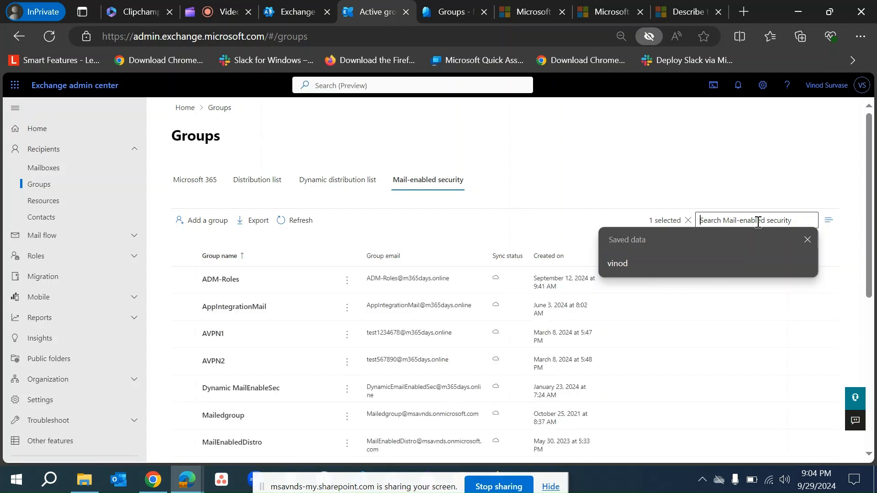
{"action": "left_click", "coordinate": [690, 153]}
{"action": "scroll", "coordinate": [616, 352], "scroll_direction": "down", "scroll_amount": 10}
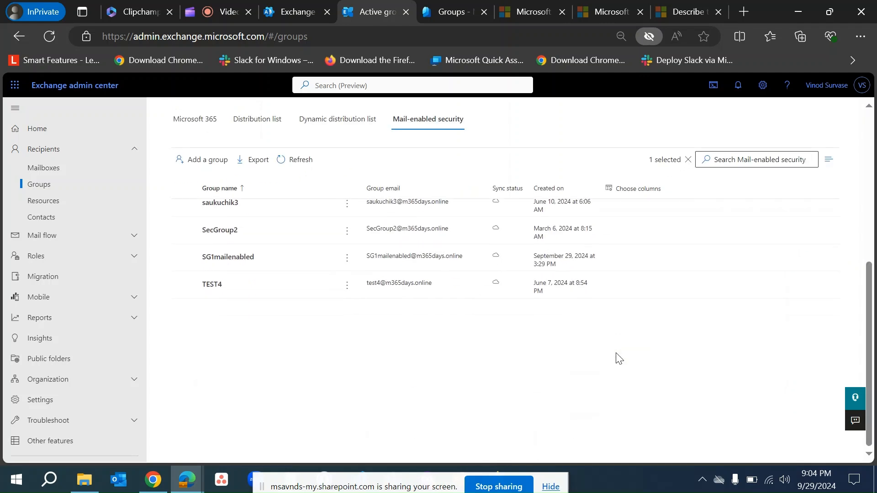
{"action": "left_click", "coordinate": [230, 260]}
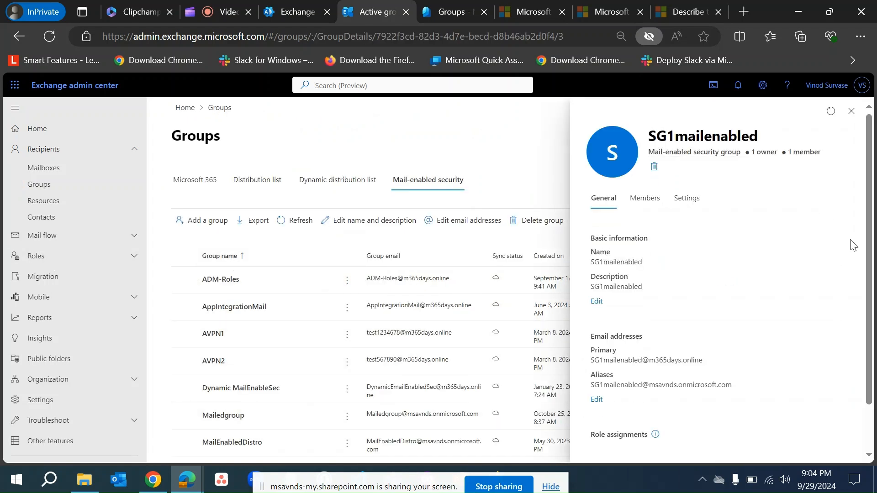
Review SG1mailenabled's general information, owners and members, and its delivery, delegate, message approval and membership approval settings.
{"action": "scroll", "coordinate": [749, 314], "scroll_direction": "down", "scroll_amount": 2}
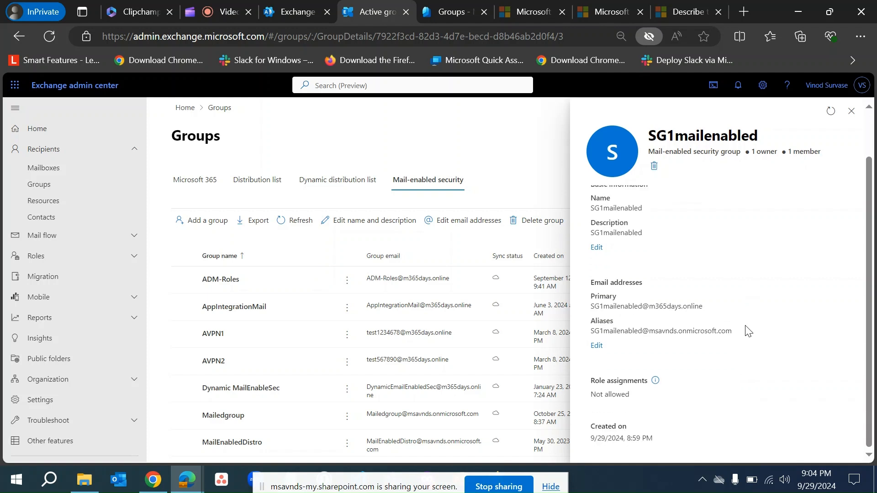
{"action": "scroll", "coordinate": [665, 388], "scroll_direction": "up", "scroll_amount": 2}
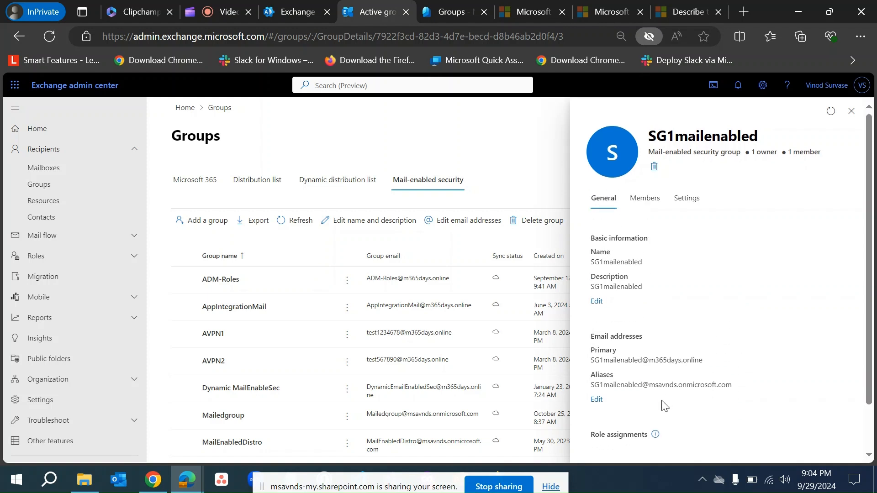
{"action": "left_click", "coordinate": [644, 198]}
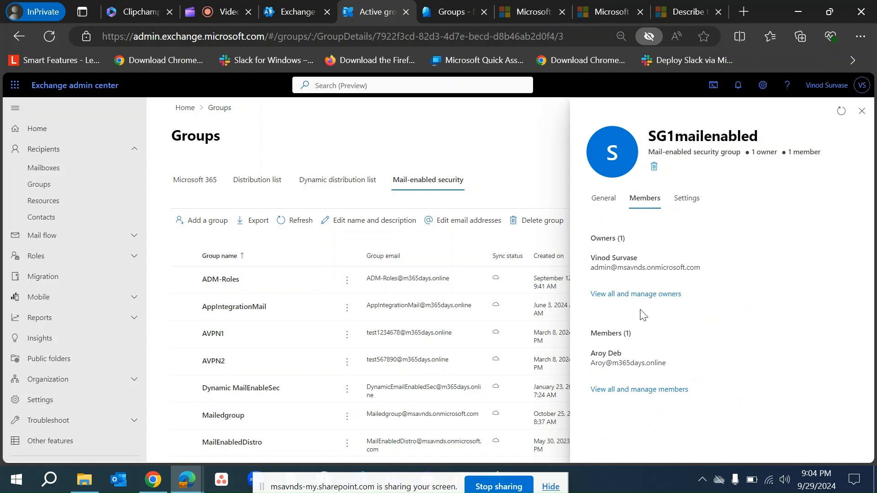
{"action": "left_click", "coordinate": [685, 201]}
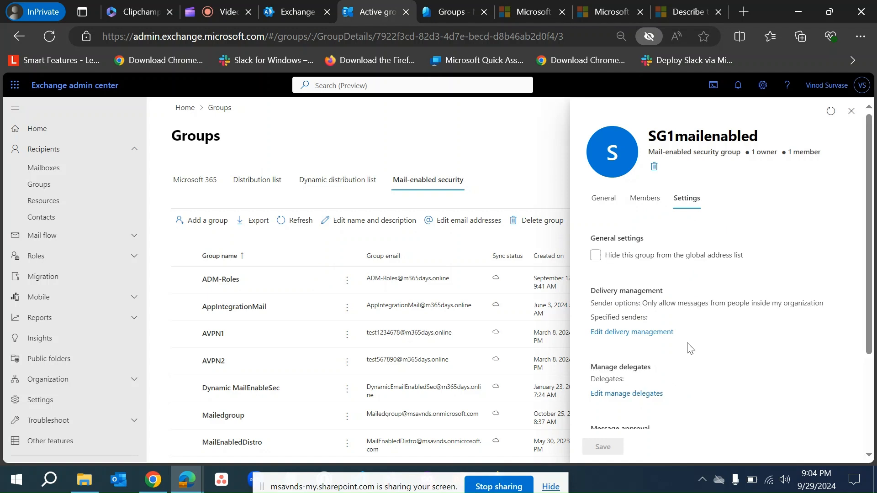
{"action": "scroll", "coordinate": [688, 355], "scroll_direction": "down", "scroll_amount": 3}
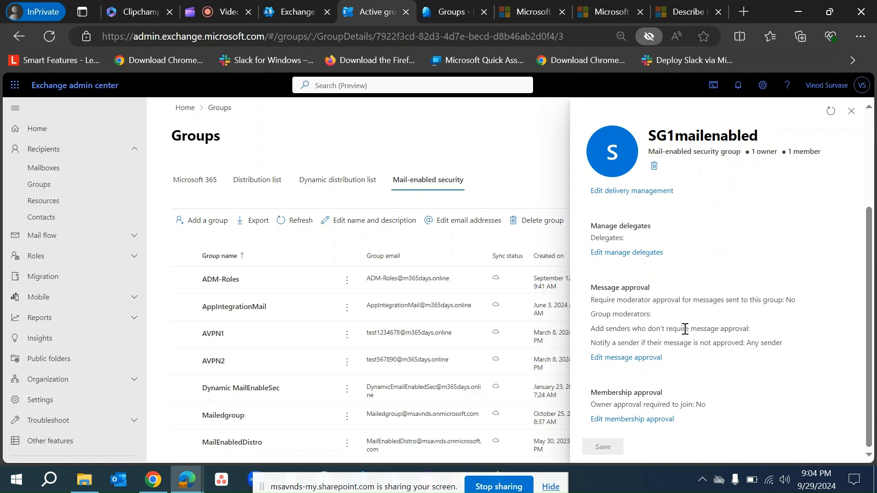
{"action": "scroll", "coordinate": [702, 345], "scroll_direction": "up", "scroll_amount": 3}
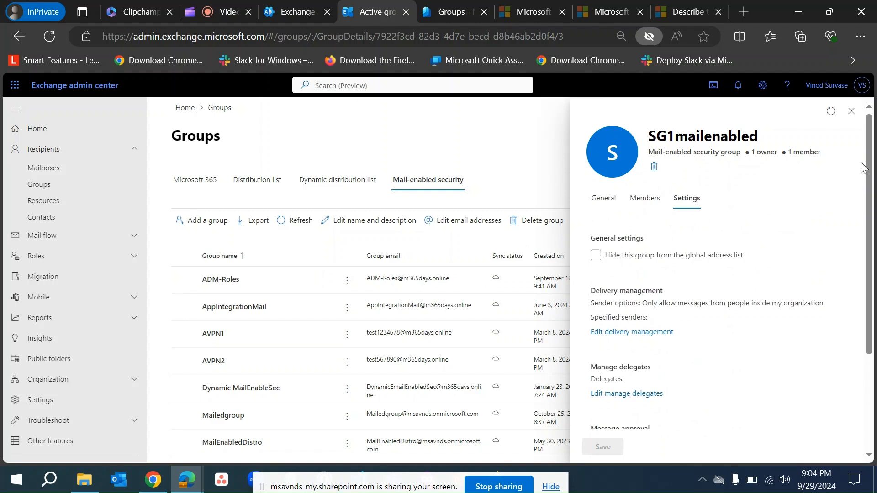
Close the SG1mailenabled group's details and look through the list of dynamic distribution groups.
{"action": "left_click", "coordinate": [851, 111]}
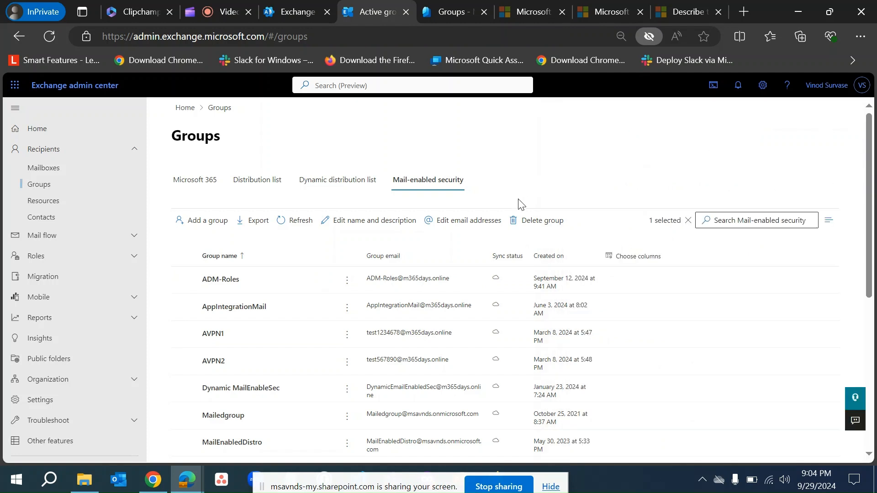
{"action": "left_click", "coordinate": [337, 180]}
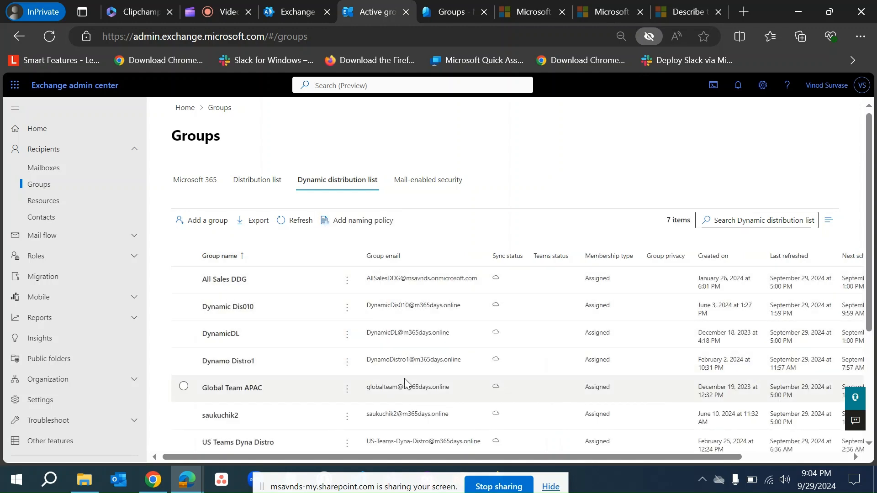
{"action": "scroll", "coordinate": [404, 378], "scroll_direction": "down", "scroll_amount": 5}
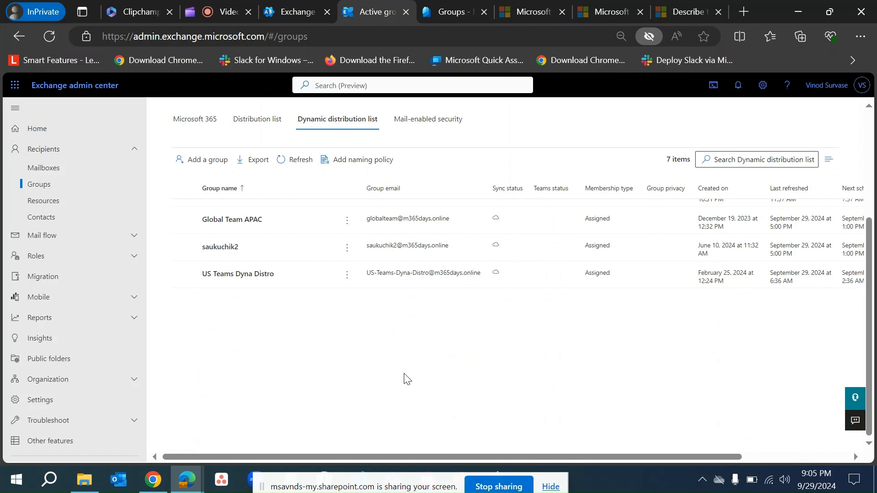
{"action": "scroll", "coordinate": [404, 379], "scroll_direction": "up", "scroll_amount": 5}
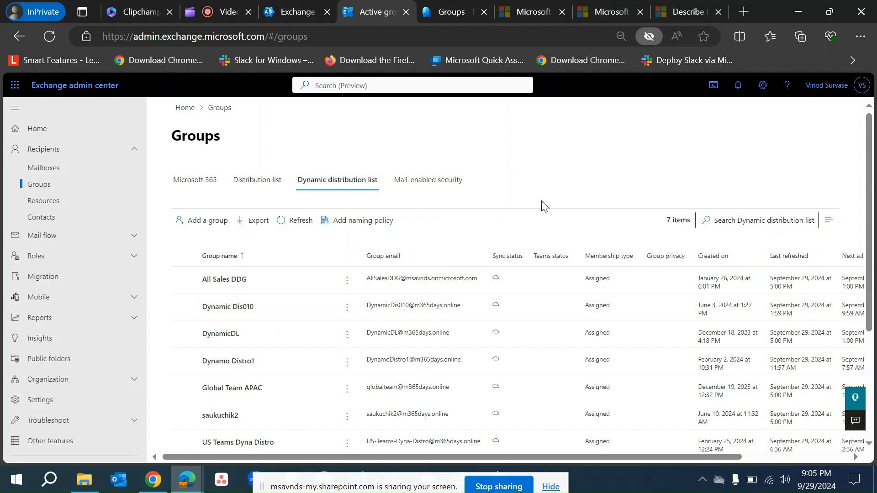
Switch to the Microsoft 365 groups list, search it for sg, and clear the search.
{"action": "left_click", "coordinate": [237, 196]}
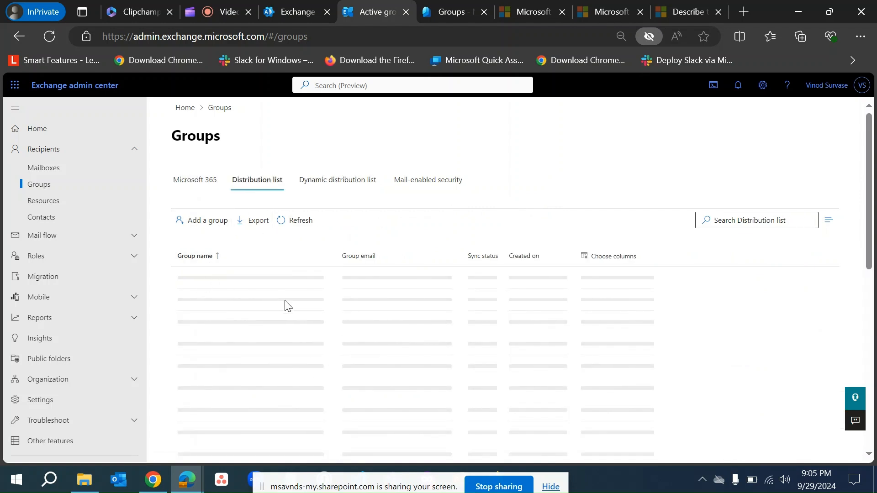
{"action": "left_click", "coordinate": [196, 180]}
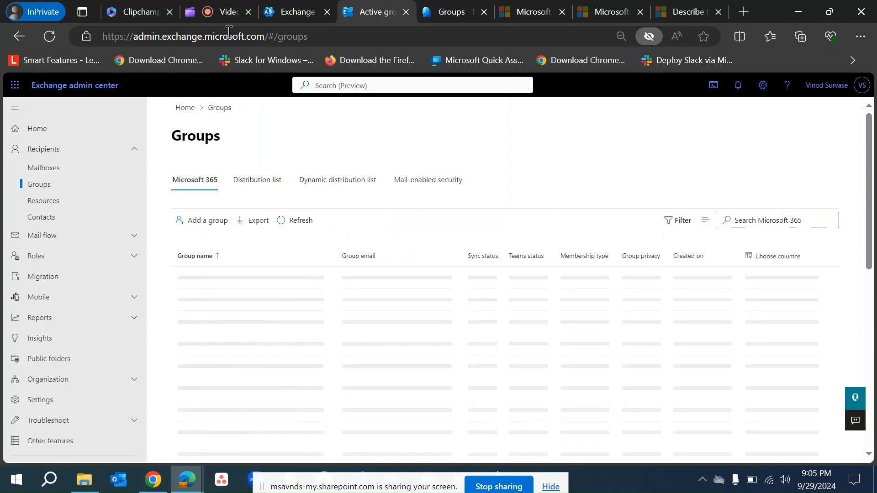
{"action": "left_click", "coordinate": [212, 12]}
{"action": "left_click", "coordinate": [371, 12]}
{"action": "left_click", "coordinate": [745, 213]}
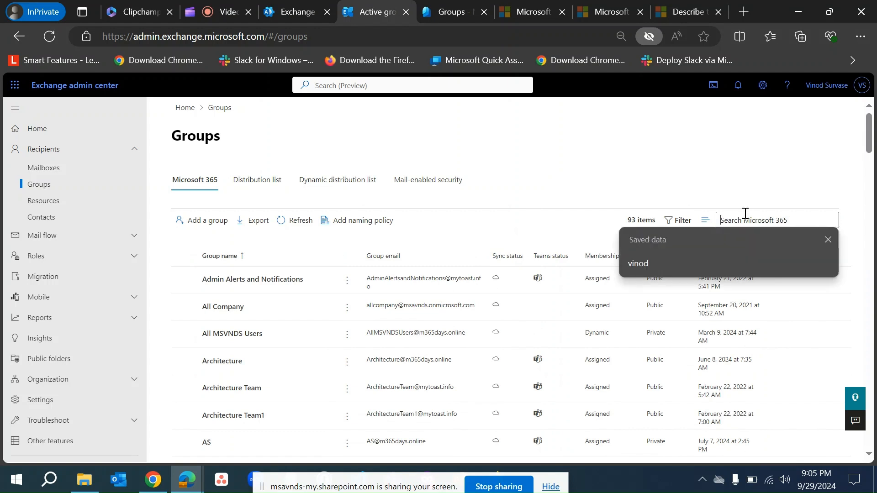
{"action": "type", "text": "sg"}
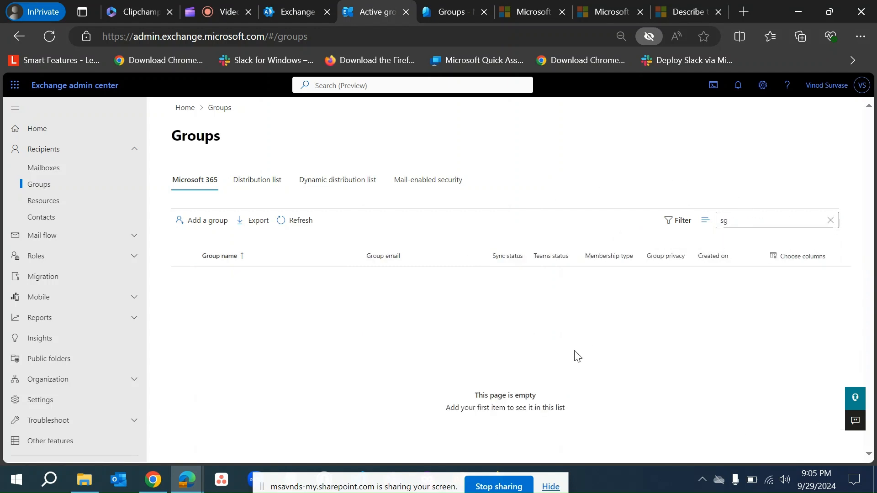
{"action": "left_click", "coordinate": [829, 221]}
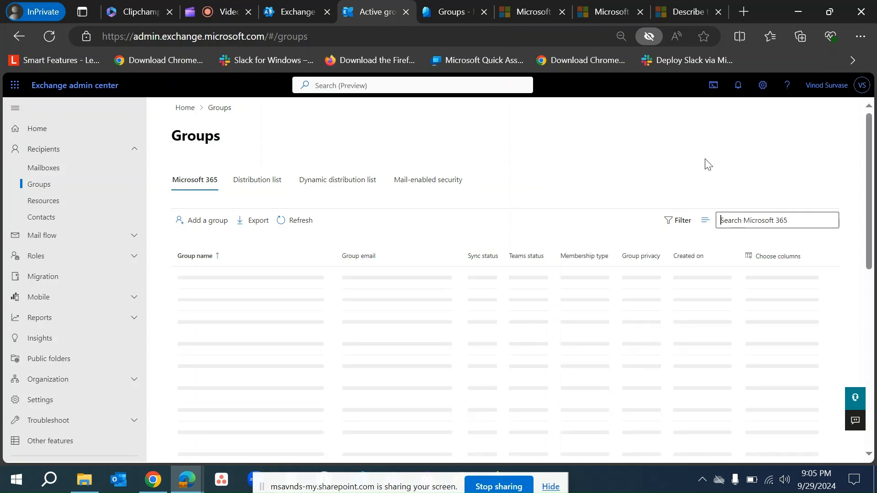
Reload the groups page, repeat the sg search among the Microsoft 365 groups, and clear it again.
{"action": "left_click", "coordinate": [304, 220]}
{"action": "left_click", "coordinate": [49, 36]}
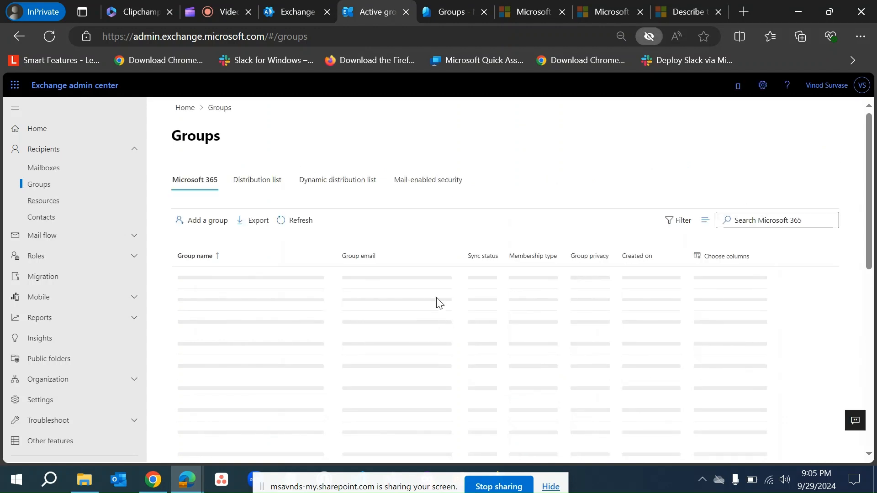
{"action": "left_click", "coordinate": [755, 214]}
{"action": "type", "text": "sg"}
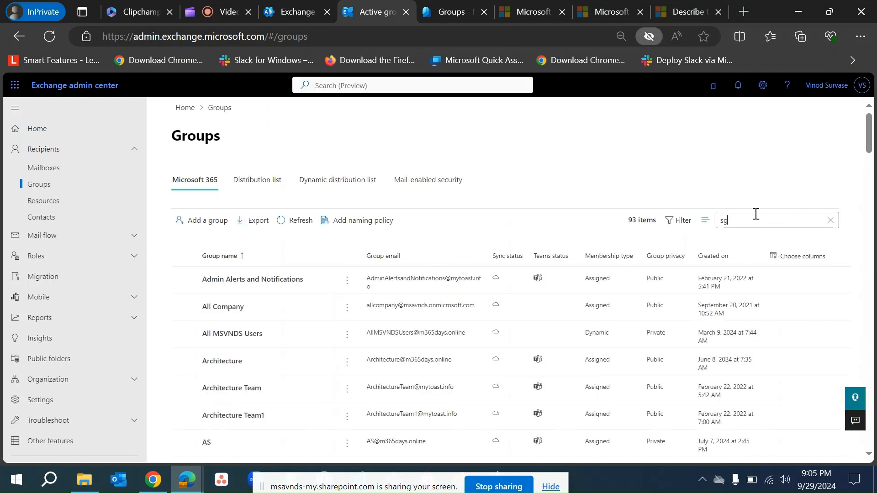
{"action": "key", "text": "Return"}
{"action": "left_click", "coordinate": [672, 170]}
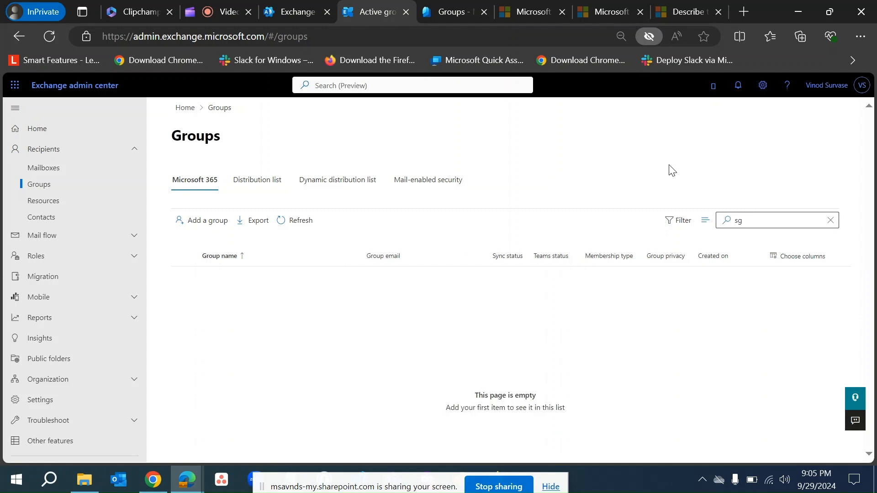
{"action": "left_click", "coordinate": [830, 220]}
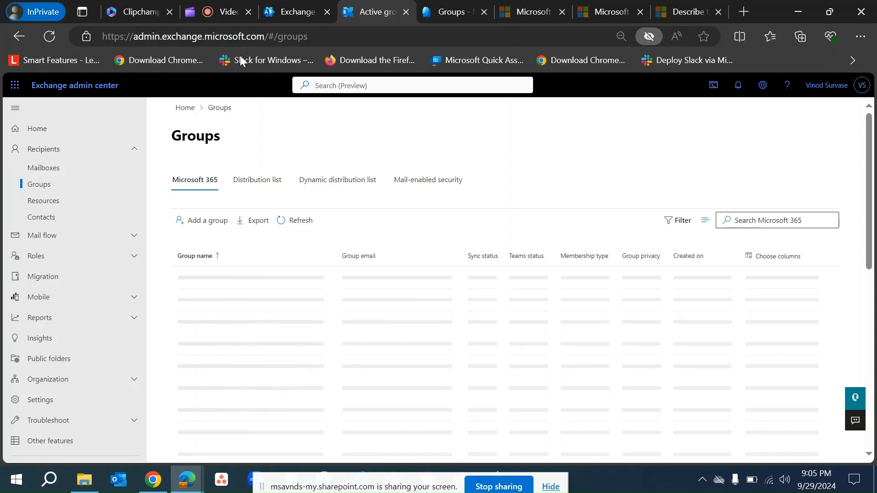